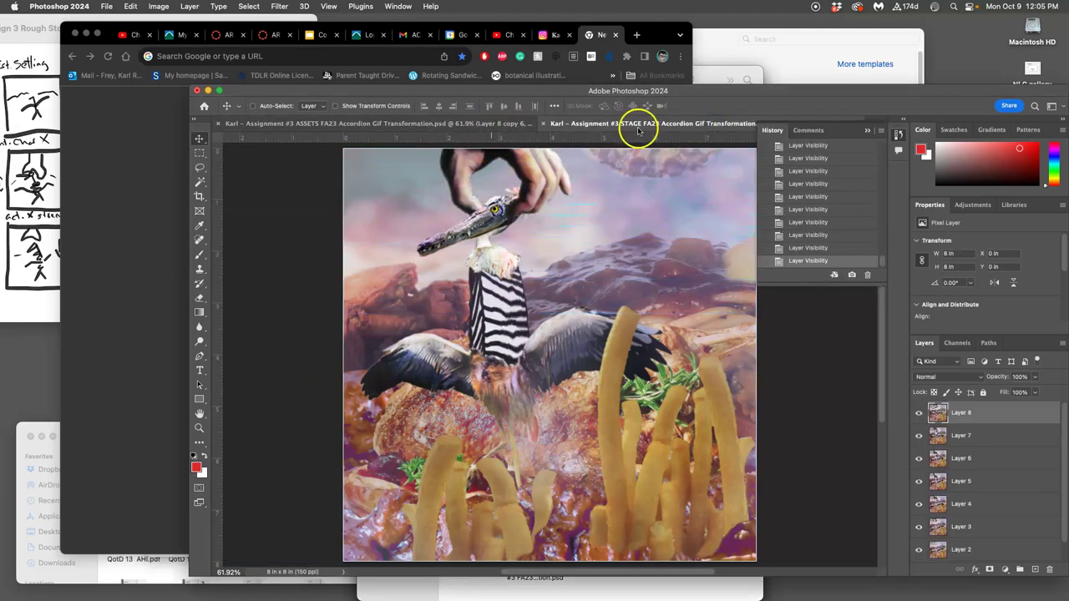
Flip between the STAGE and ASSETS tabs, ending on the ASSETS bird collage
left_click(455, 126)
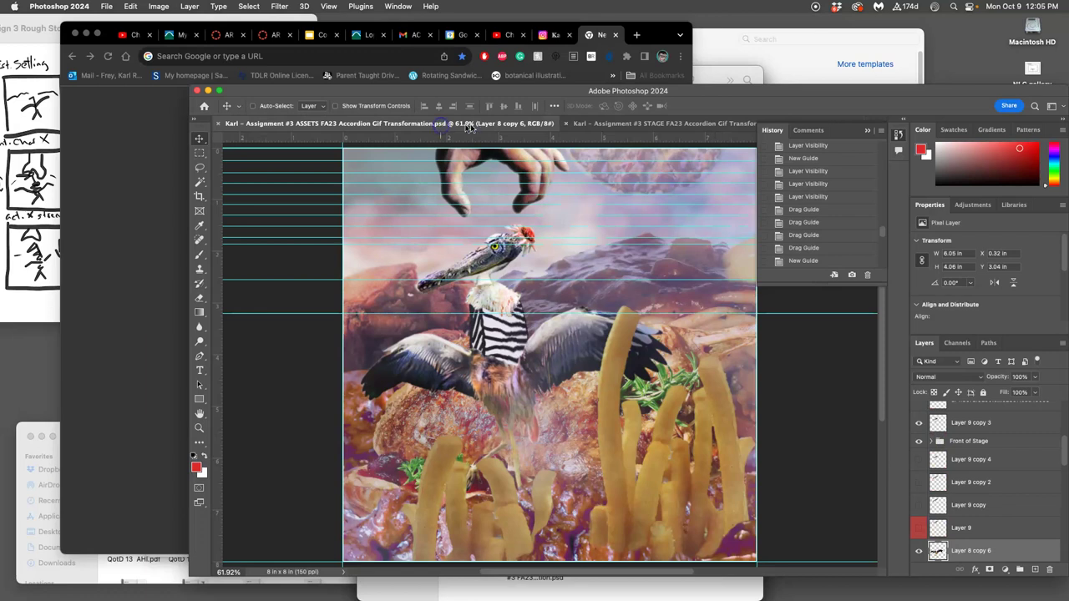
left_click(641, 125)
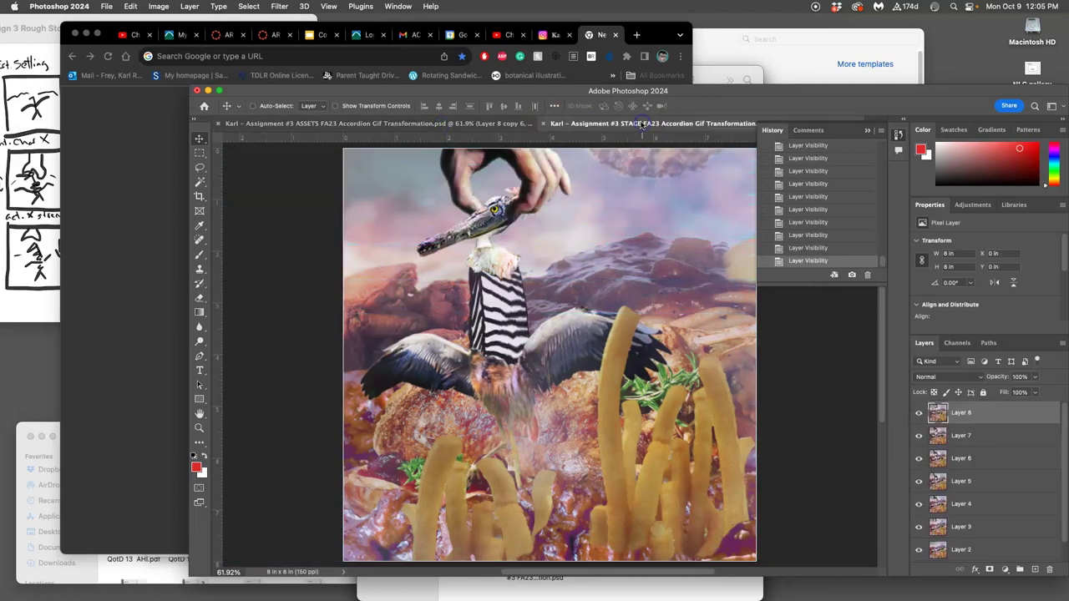
left_click(475, 125)
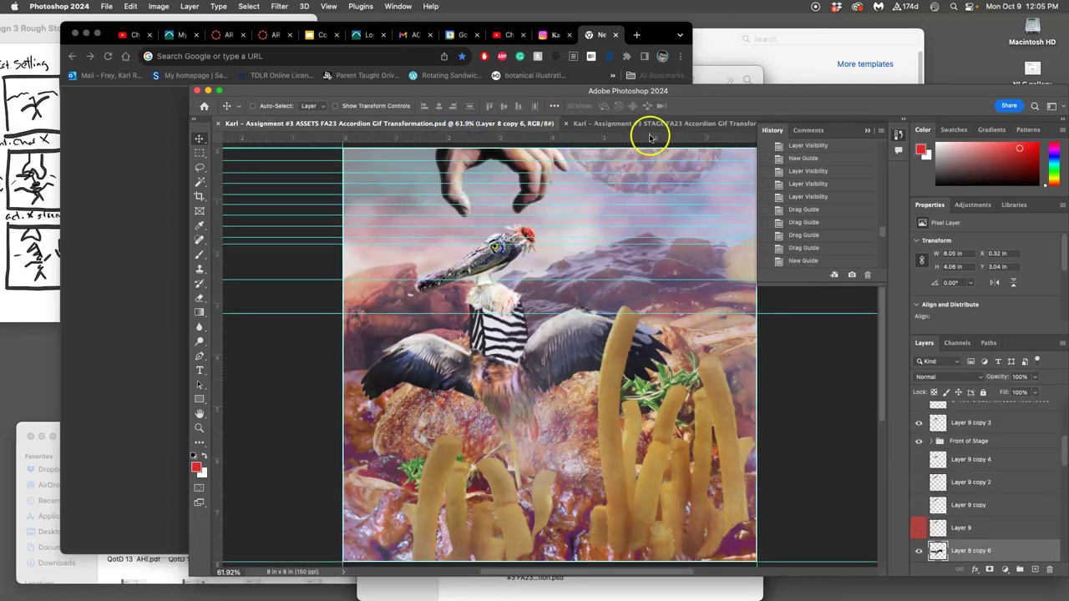
left_click(649, 125)
left_click(473, 125)
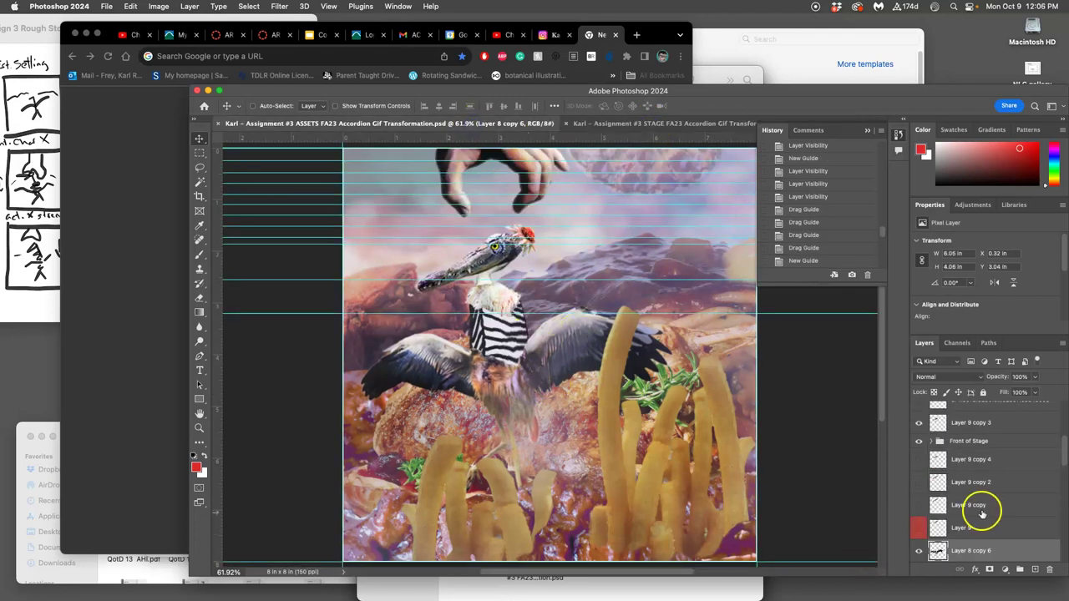
scroll(975, 513, "down", 1)
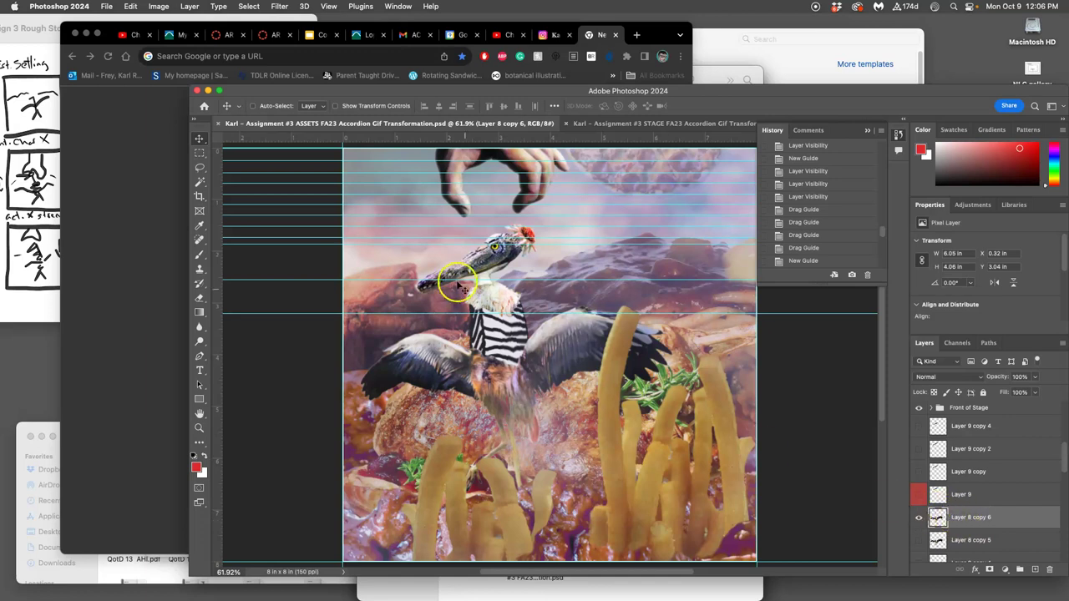
Start a Puppet Warp on the bird and pin its body and right wing
left_click(131, 6)
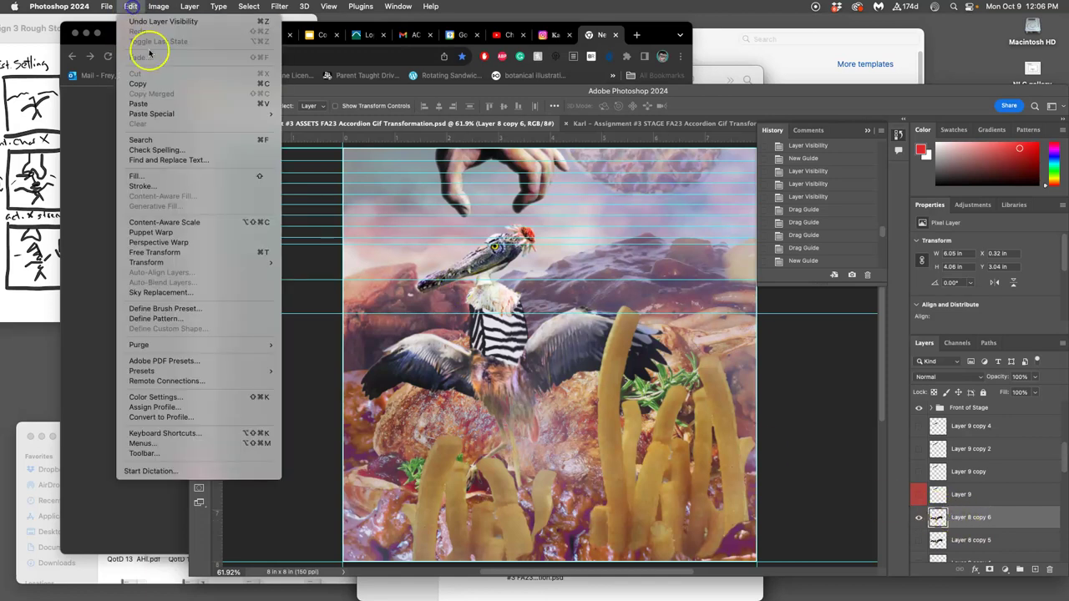
left_click(155, 233)
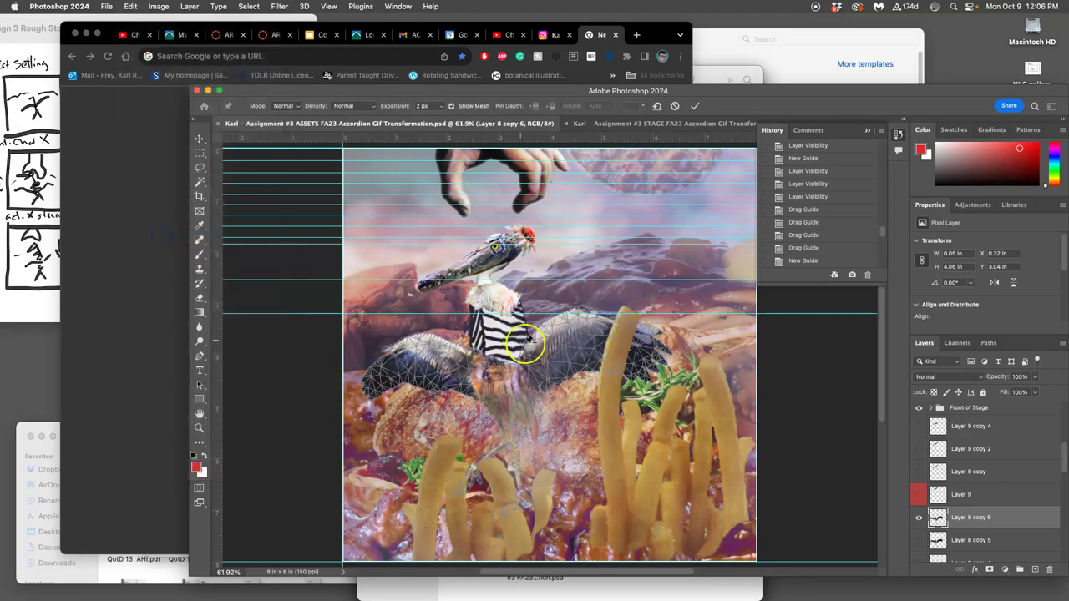
left_click(523, 496)
left_click(527, 420)
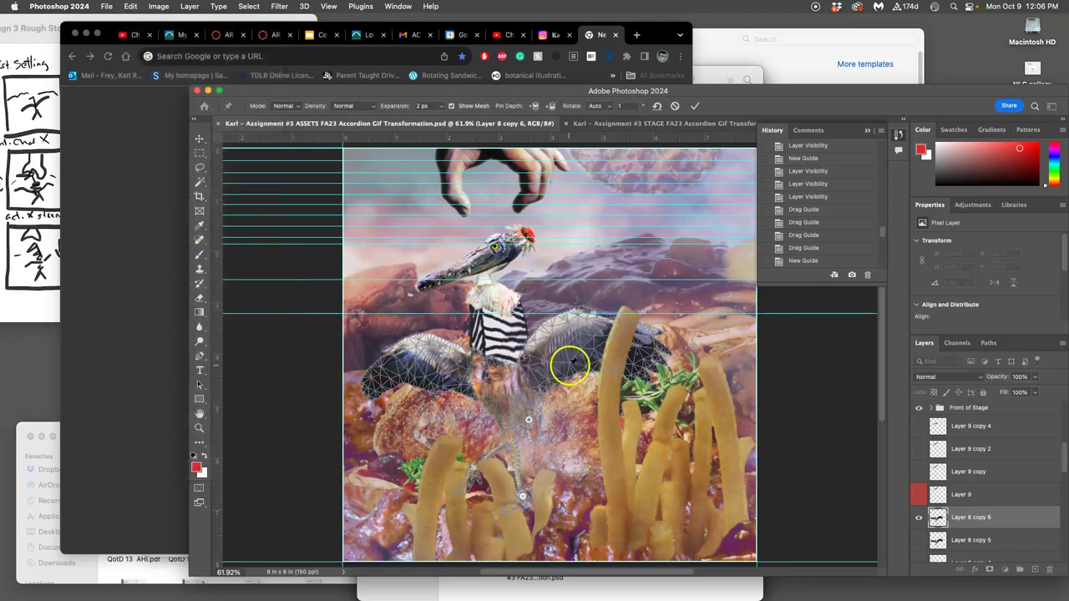
left_click(576, 315)
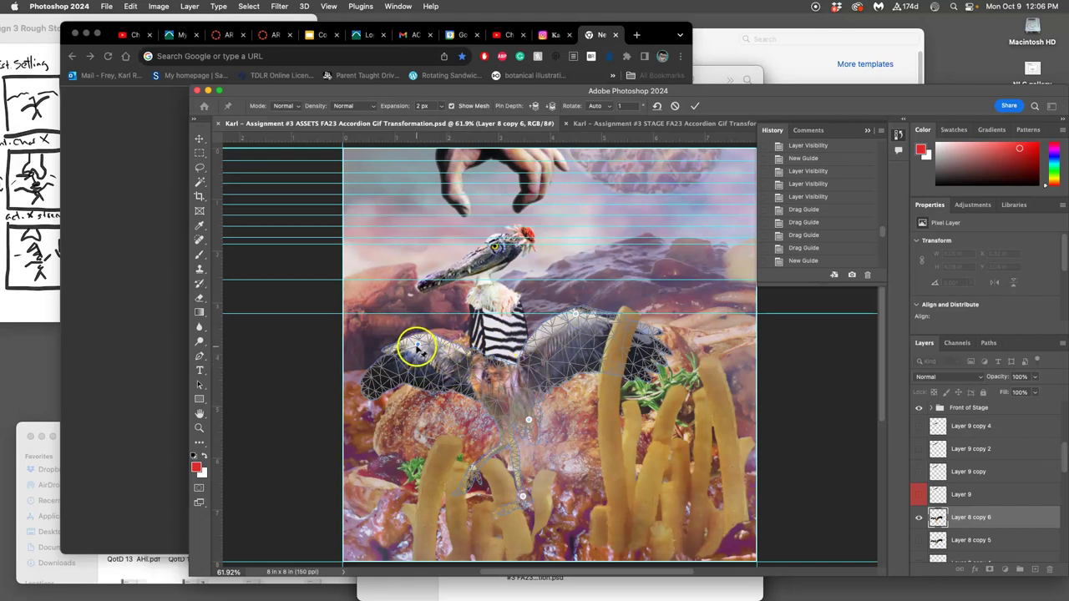
Drag the wing and body pins to repose the wings, then commit the warp
left_click_drag(418, 345, 417, 351)
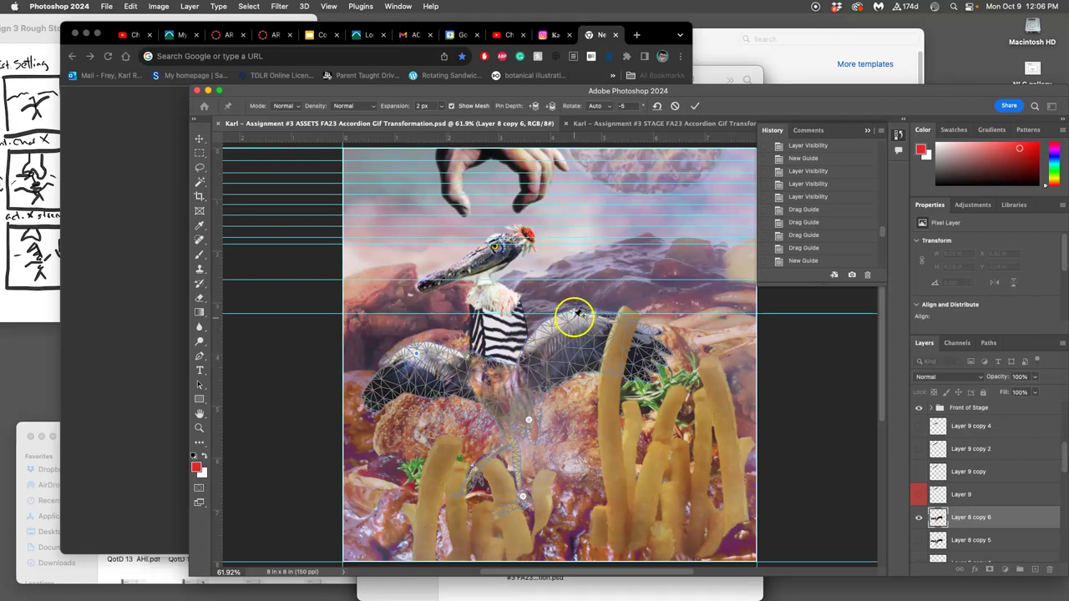
left_click_drag(575, 314, 578, 315)
left_click_drag(529, 419, 530, 424)
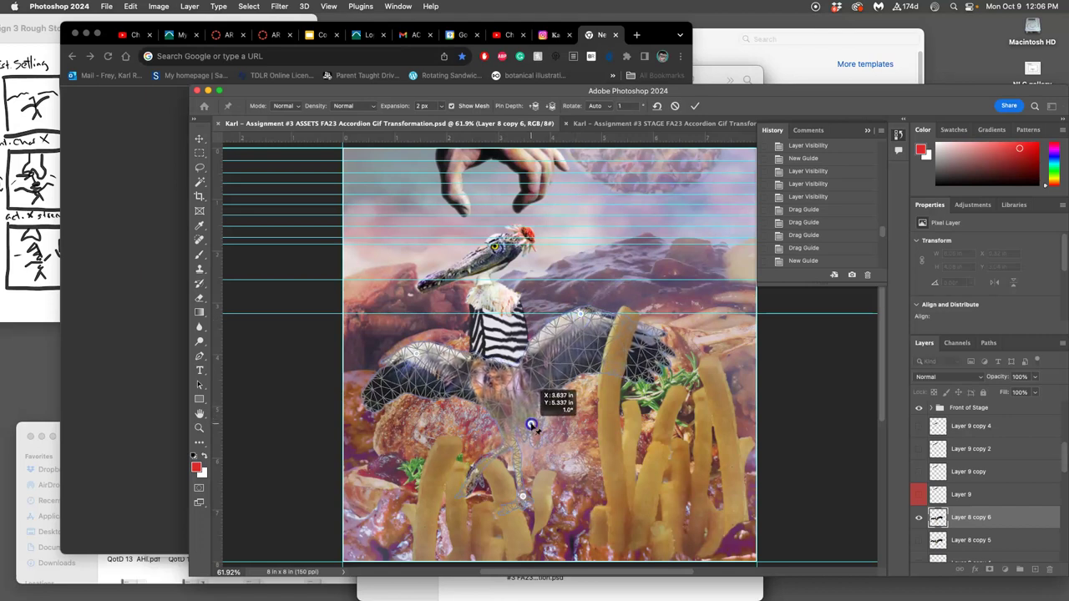
left_click_drag(662, 354, 665, 357)
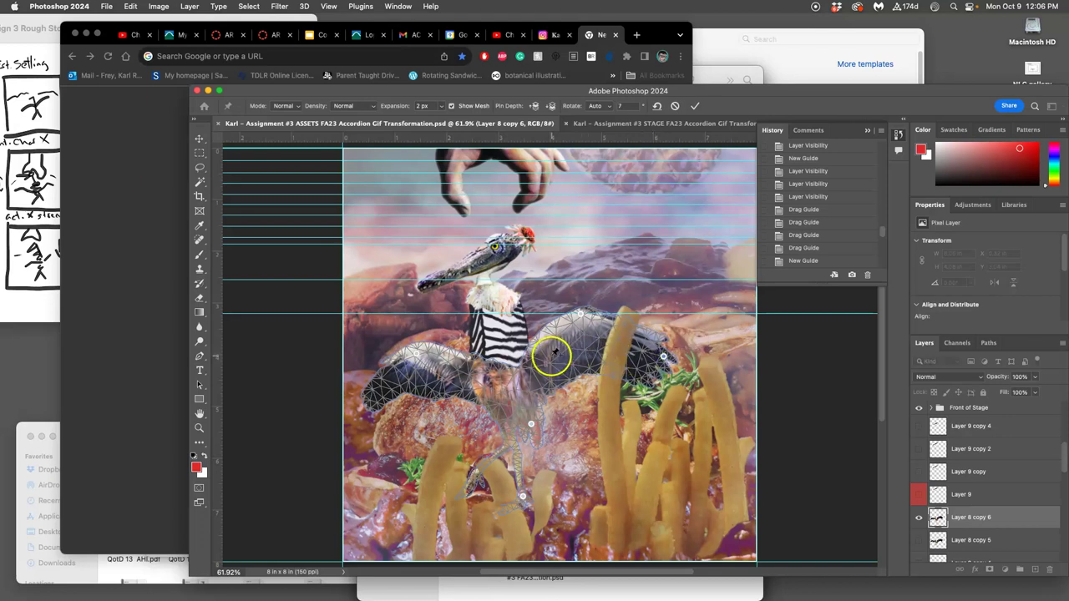
key("Return")
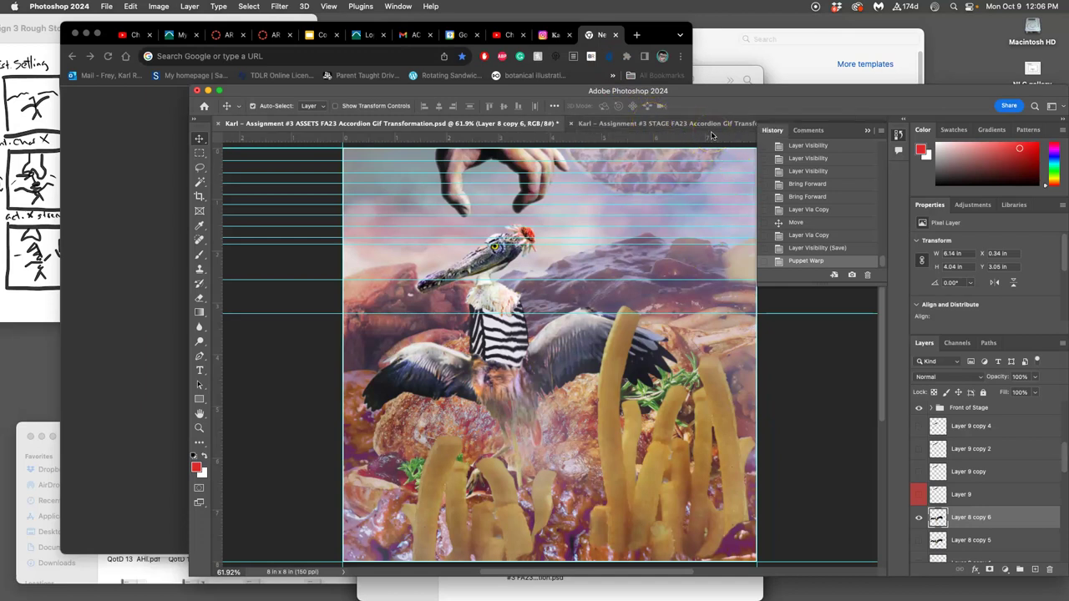
Compare STAGE with ASSETS, then save the warped ASSETS file
left_click(710, 130)
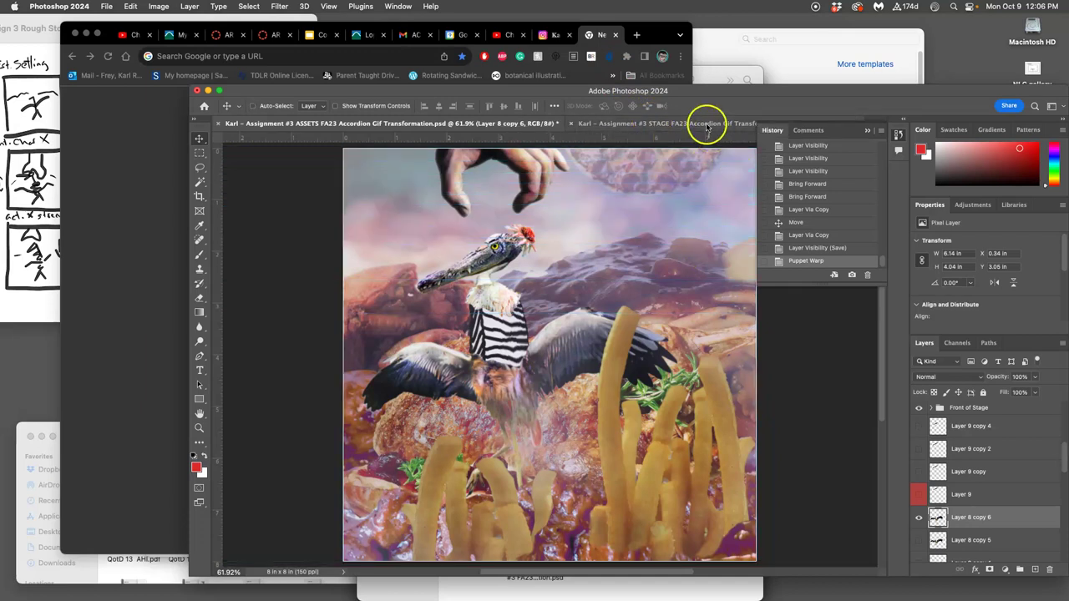
left_click(499, 124)
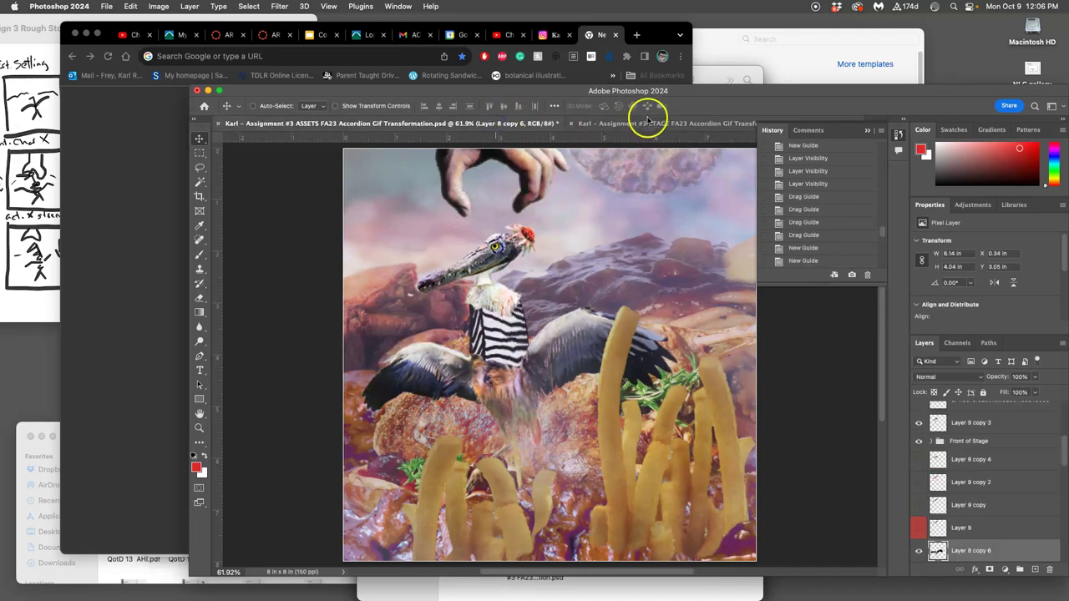
left_click(648, 121)
left_click(478, 123)
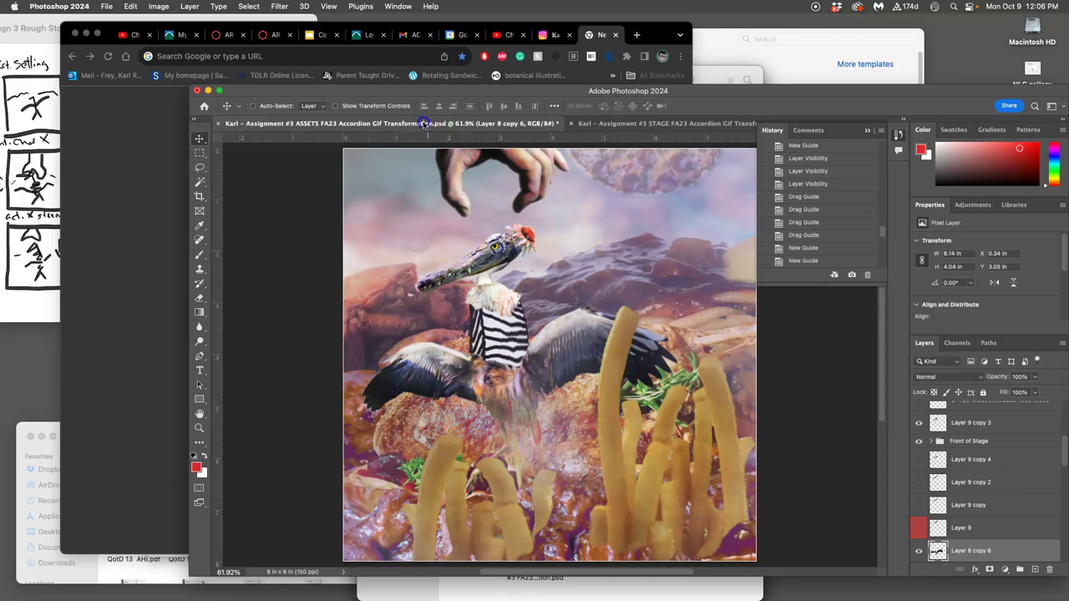
key("super+s")
left_click(424, 125)
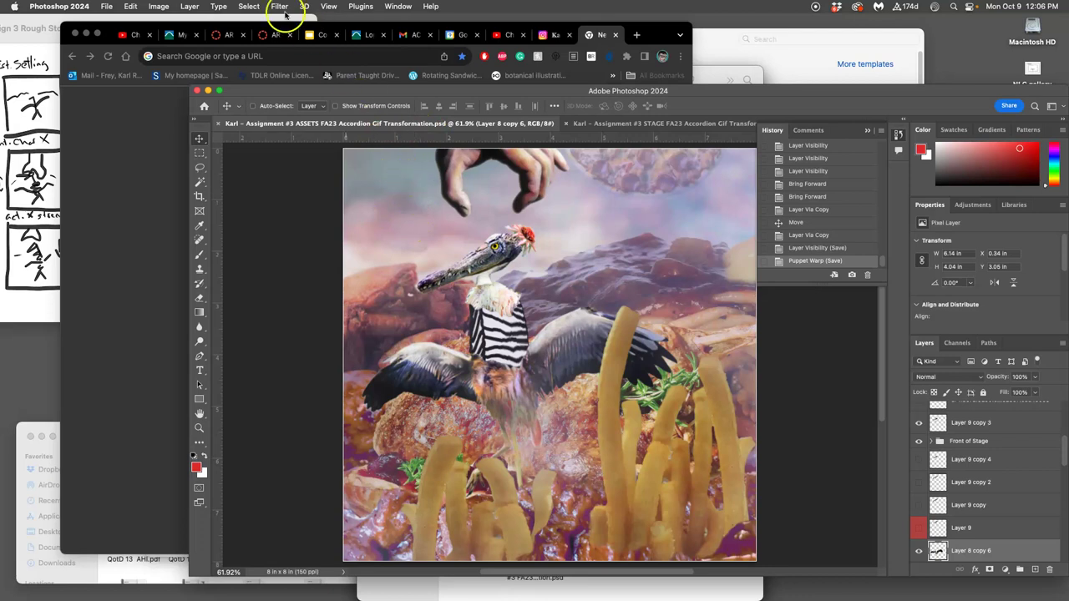
Flatten the ASSETS image, discarding hidden layers, and copy the entire canvas
left_click(189, 7)
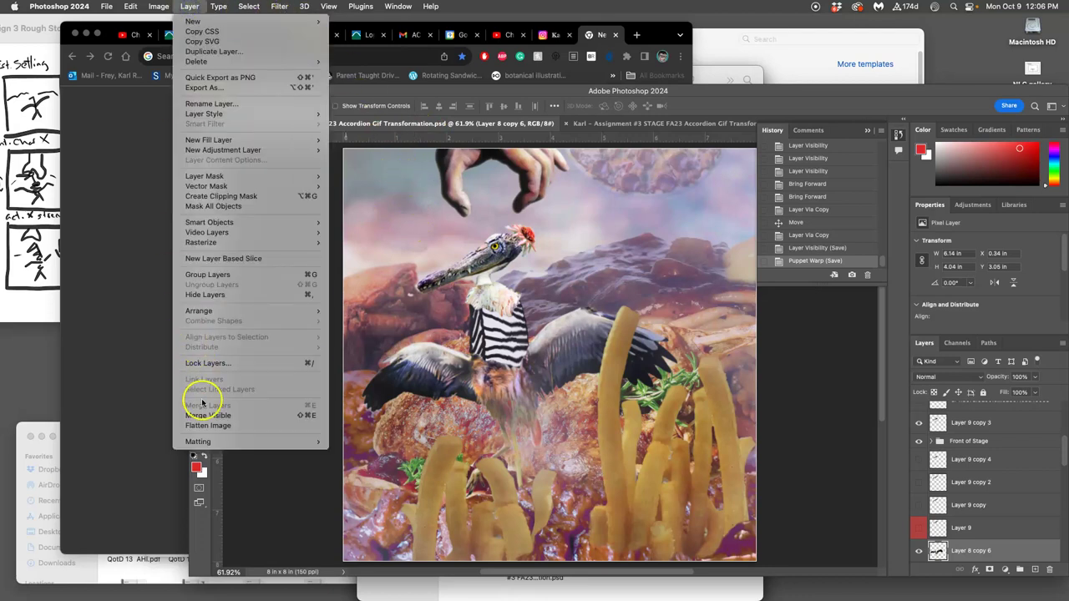
left_click(206, 425)
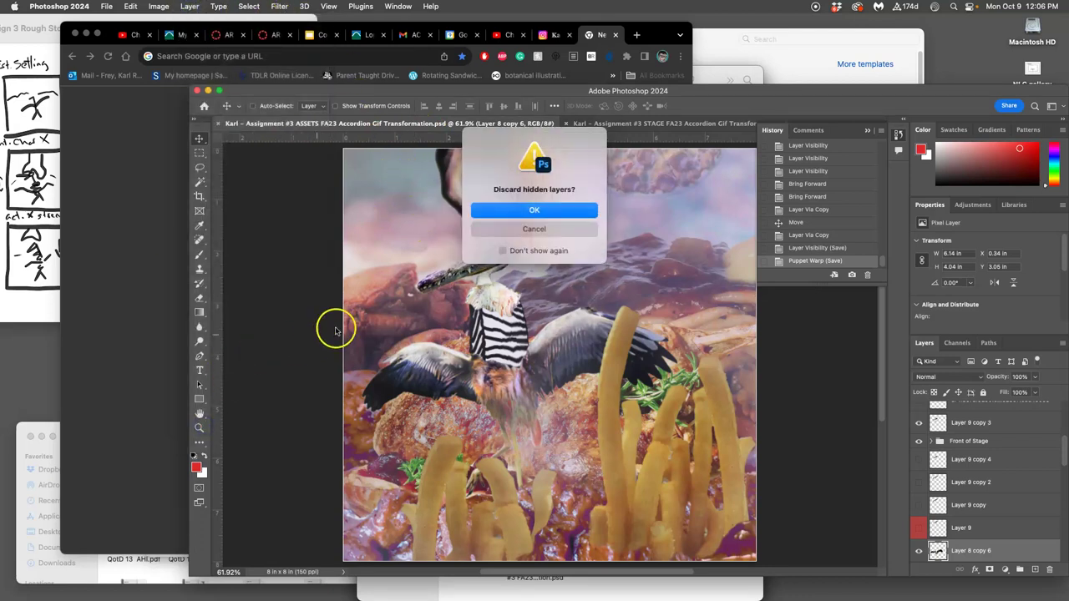
left_click(550, 214)
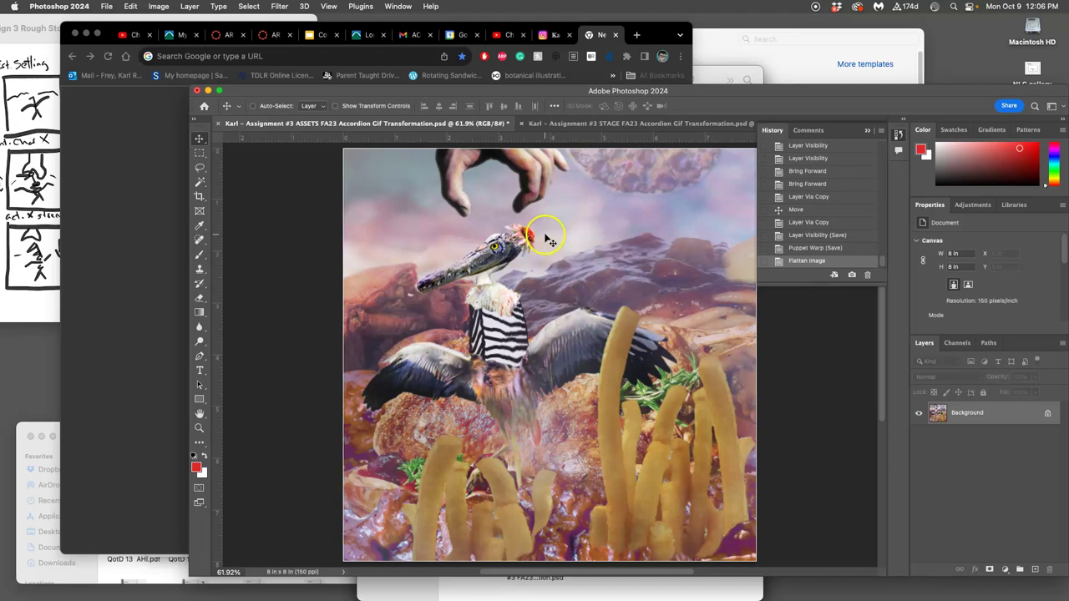
left_click(249, 6)
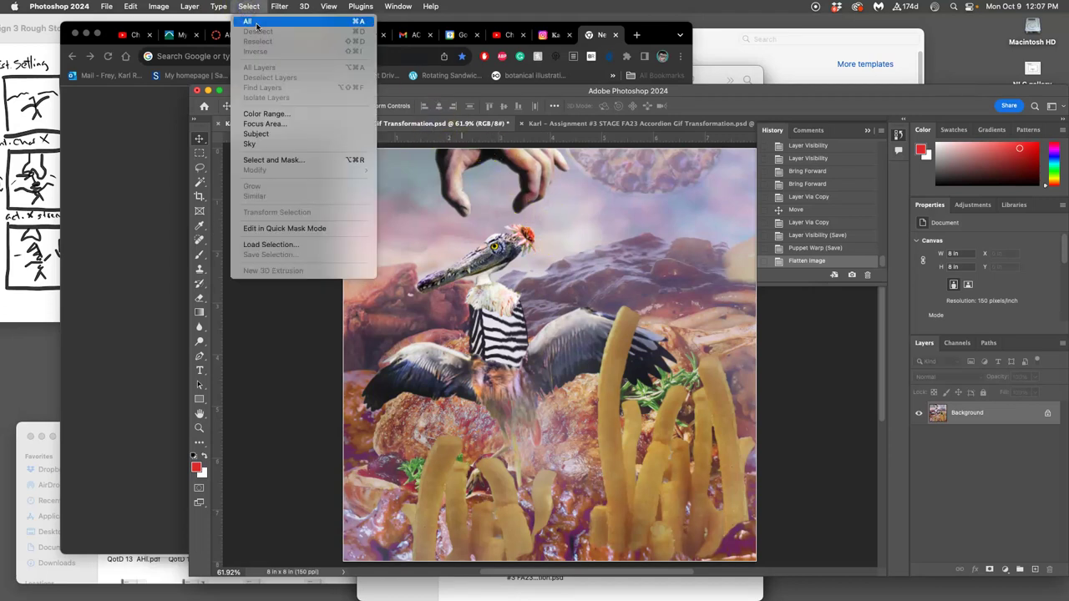
left_click(251, 21)
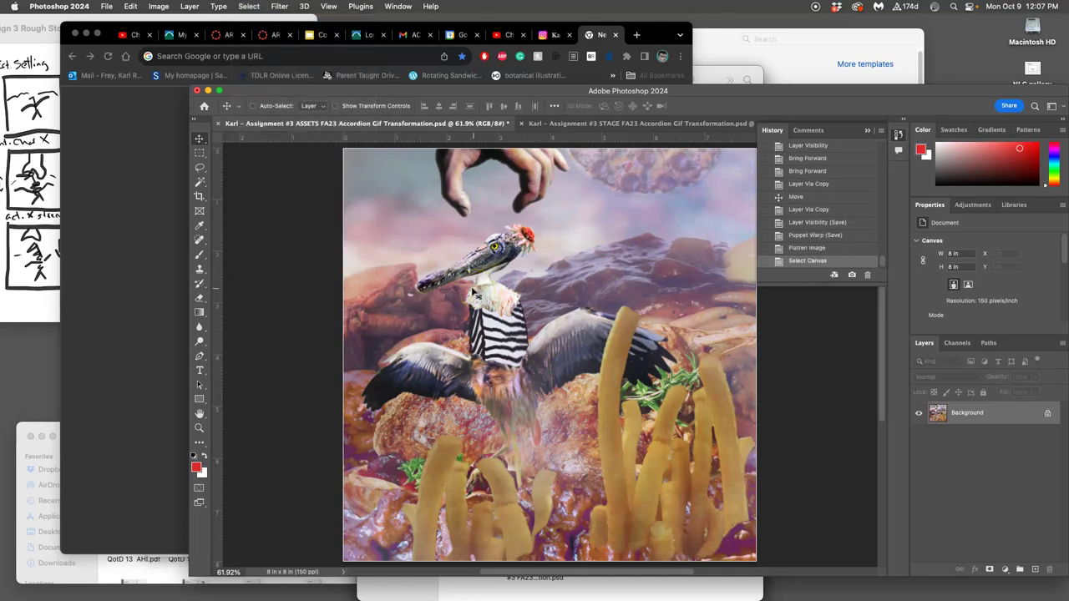
left_click(131, 7)
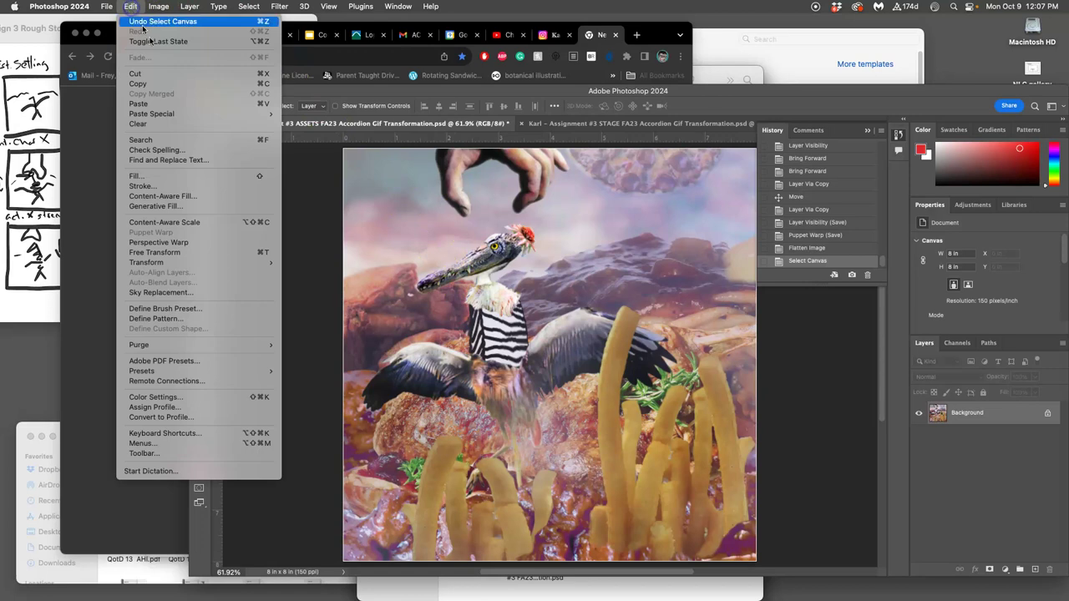
left_click(160, 85)
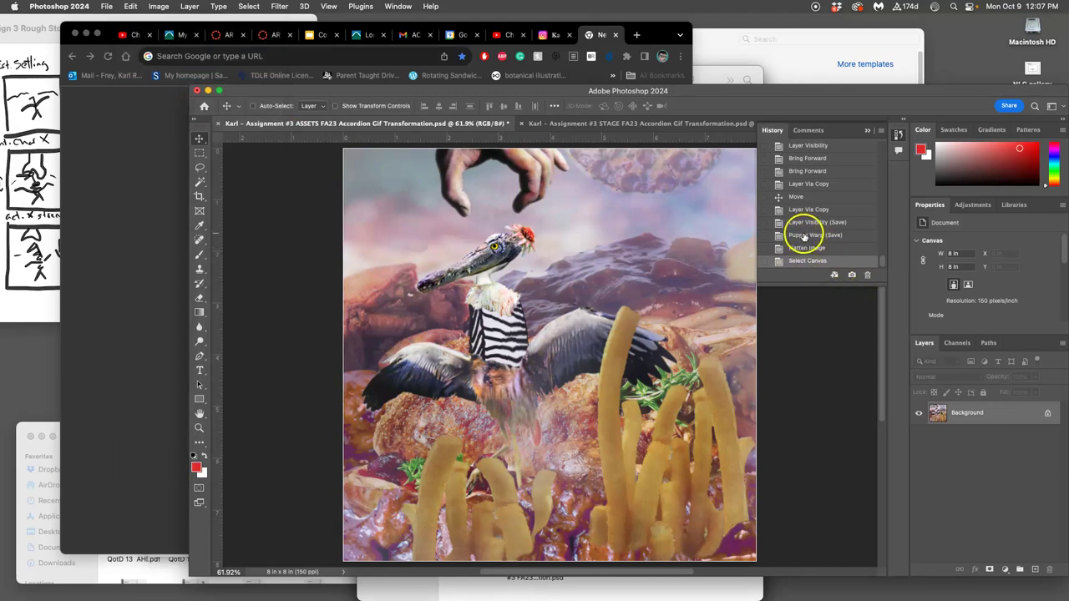
Revert ASSETS to its layered warp state via History, save it, and bring STAGE forward
left_click(804, 235)
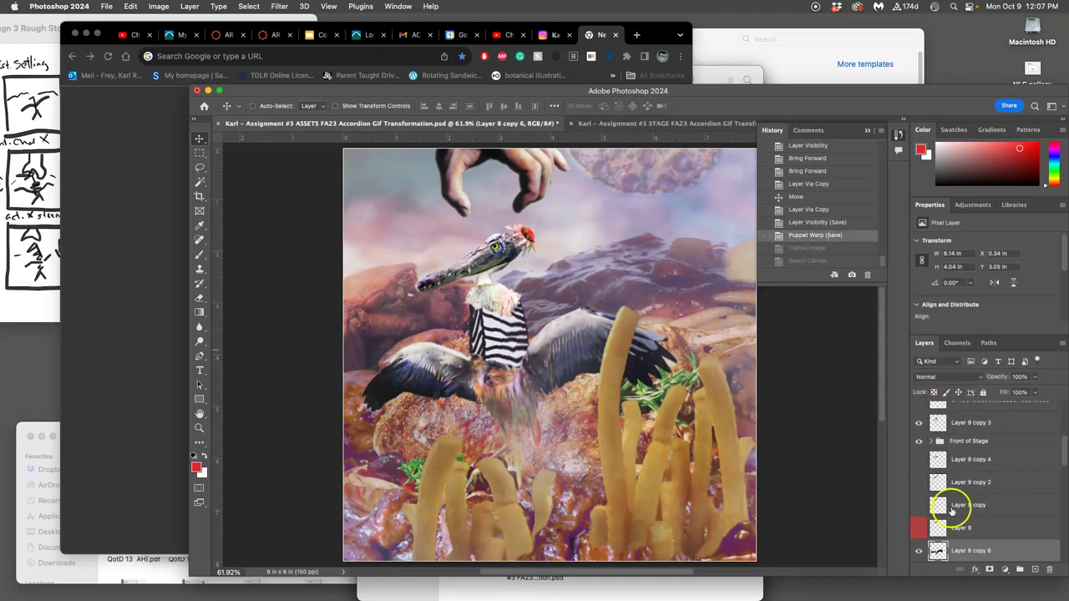
key("super+s")
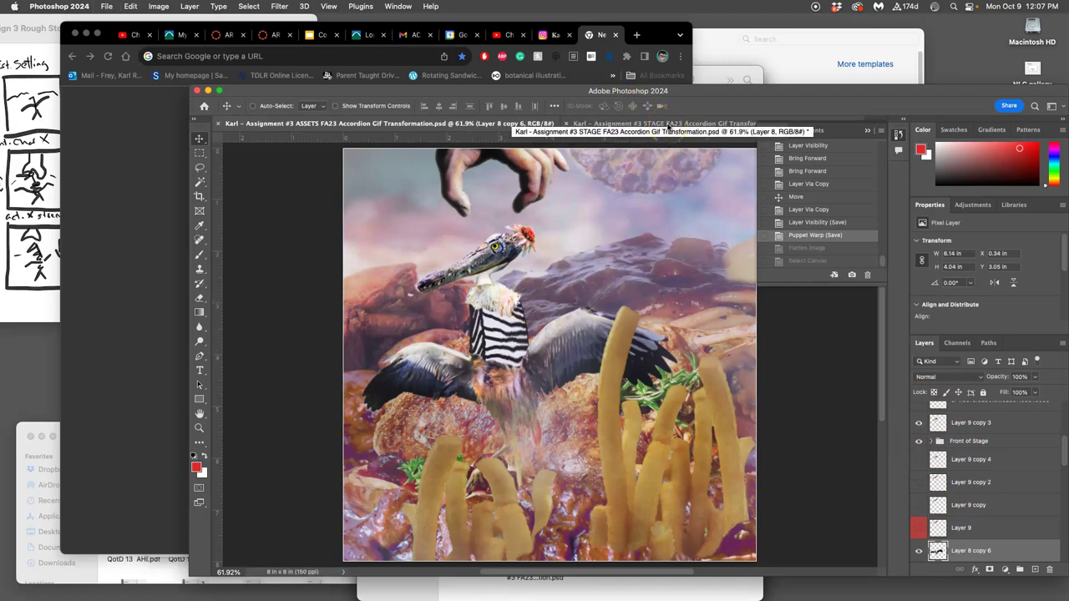
left_click(668, 126)
left_click(652, 217)
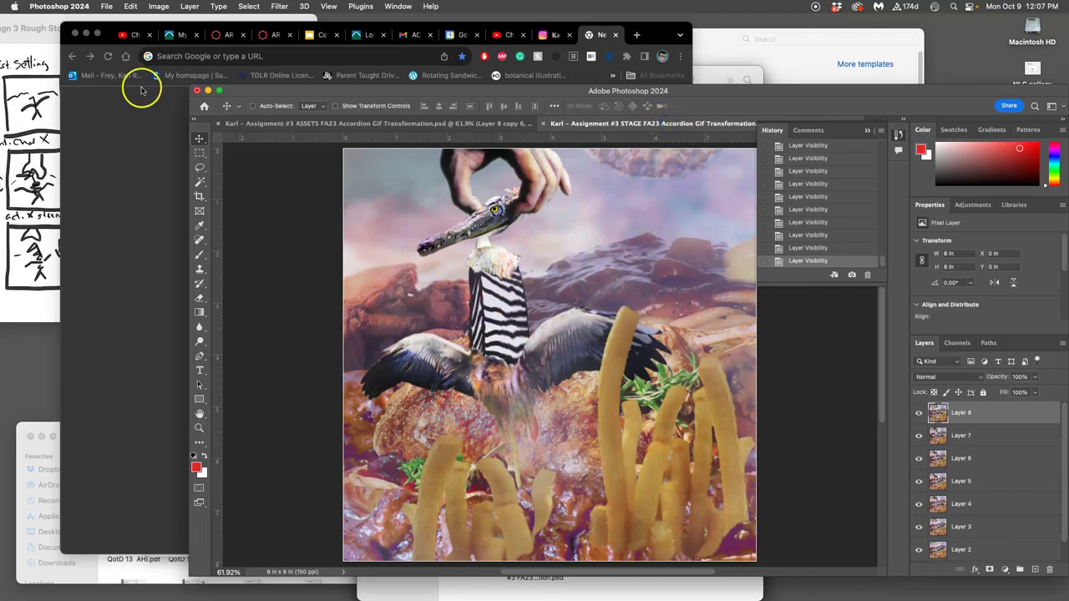
Paste the copied frame into STAGE as Layer 9 and toggle its visibility to compare
left_click(130, 6)
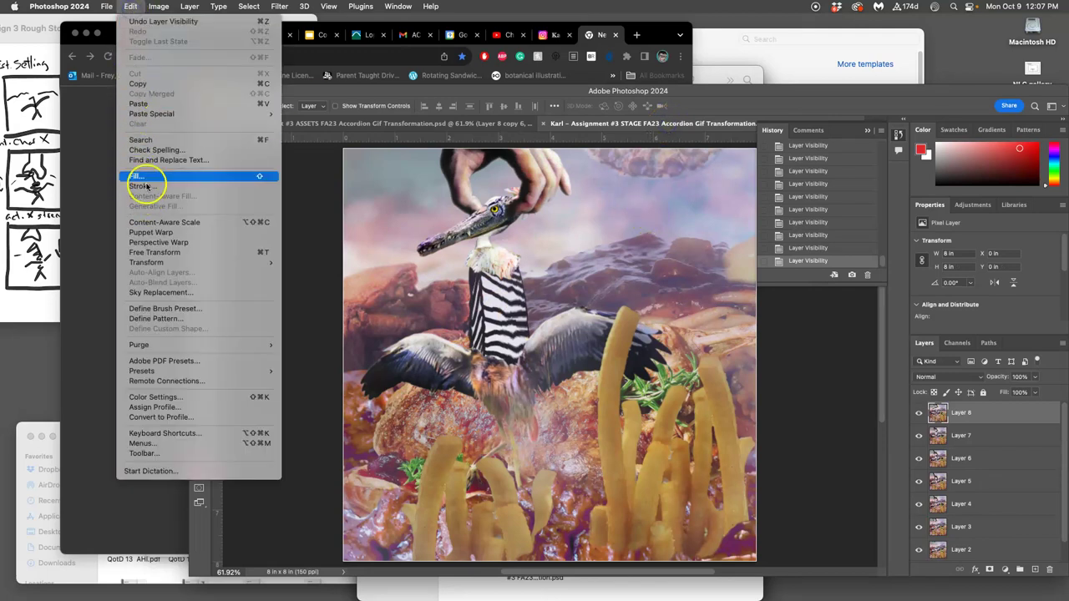
left_click(144, 104)
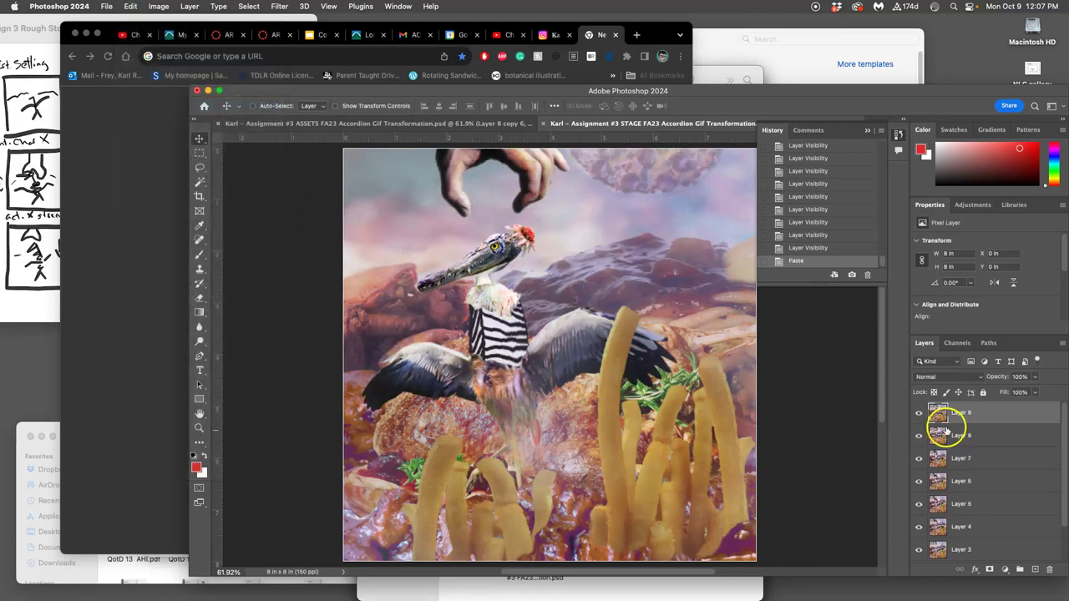
left_click(919, 412)
left_click(918, 413)
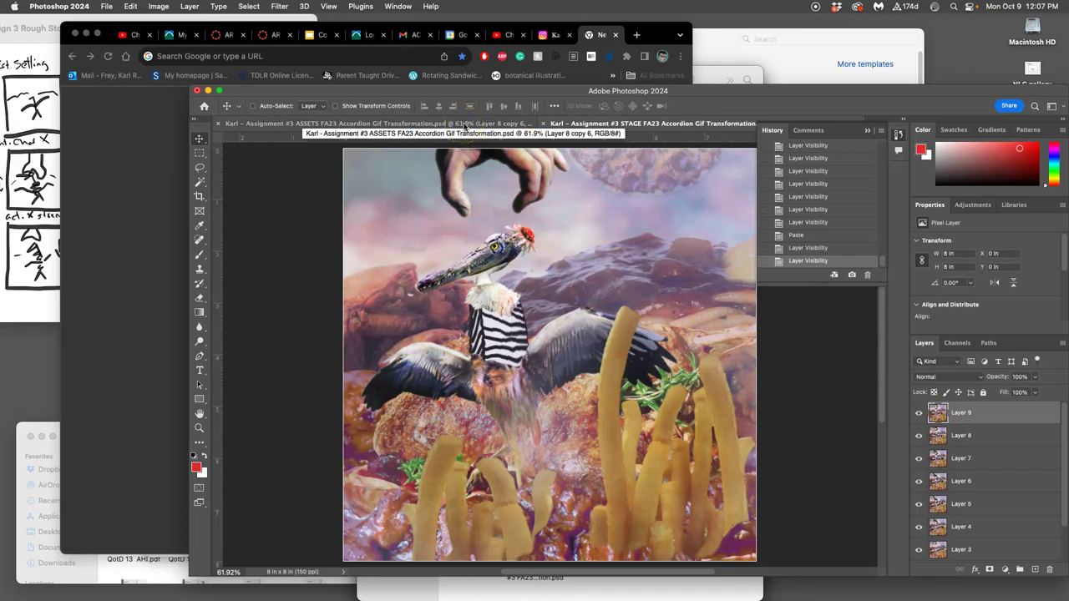
In ASSETS, duplicate the copy 7 hand layer as copy 8 and move it higher
left_click(464, 124)
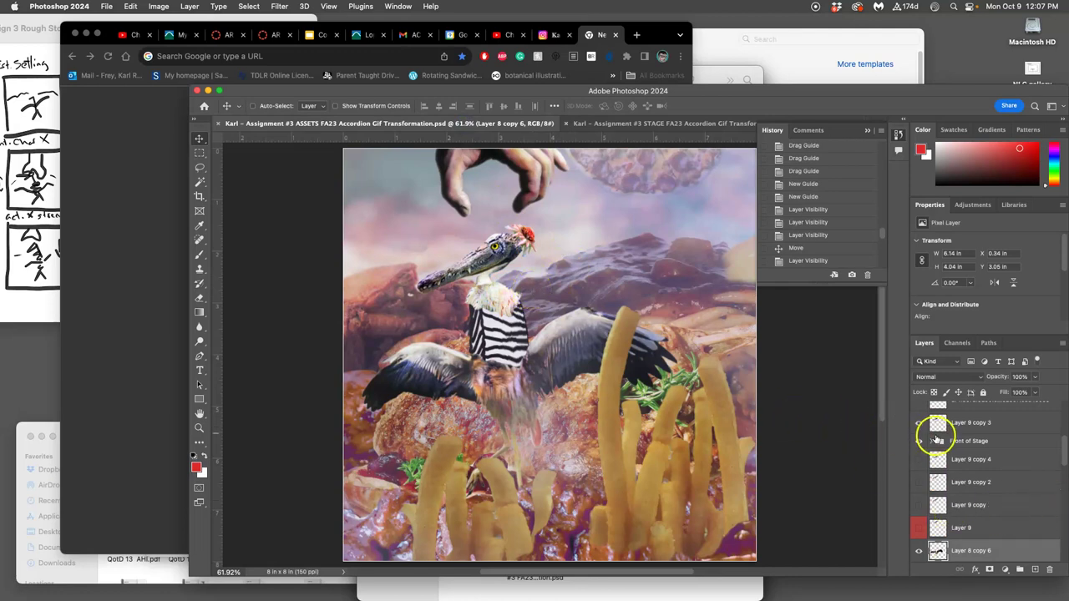
scroll(927, 434, "up", 3)
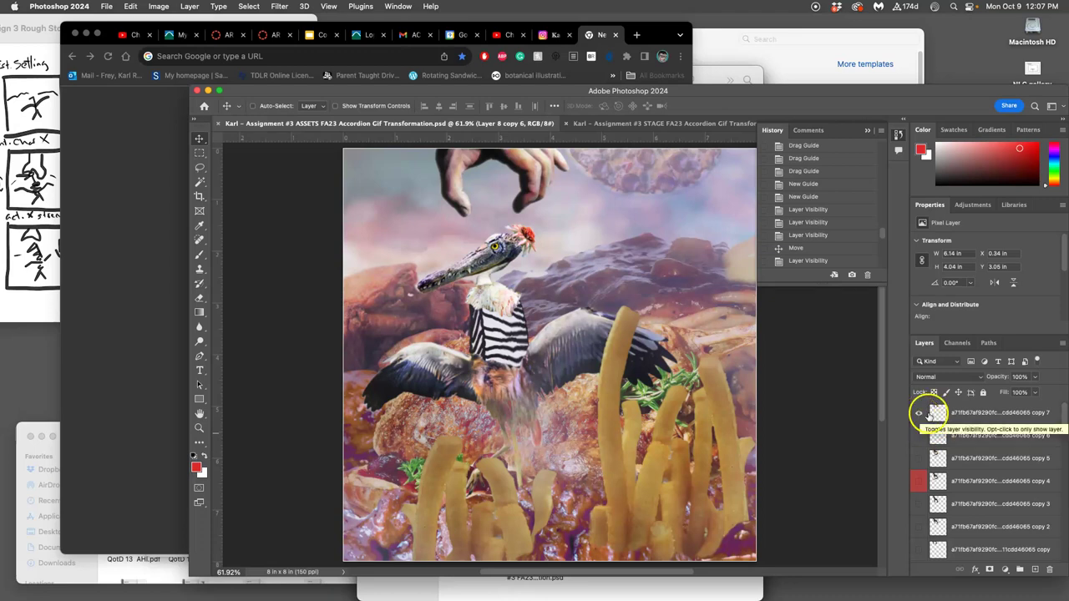
left_click(957, 414)
key("super+j")
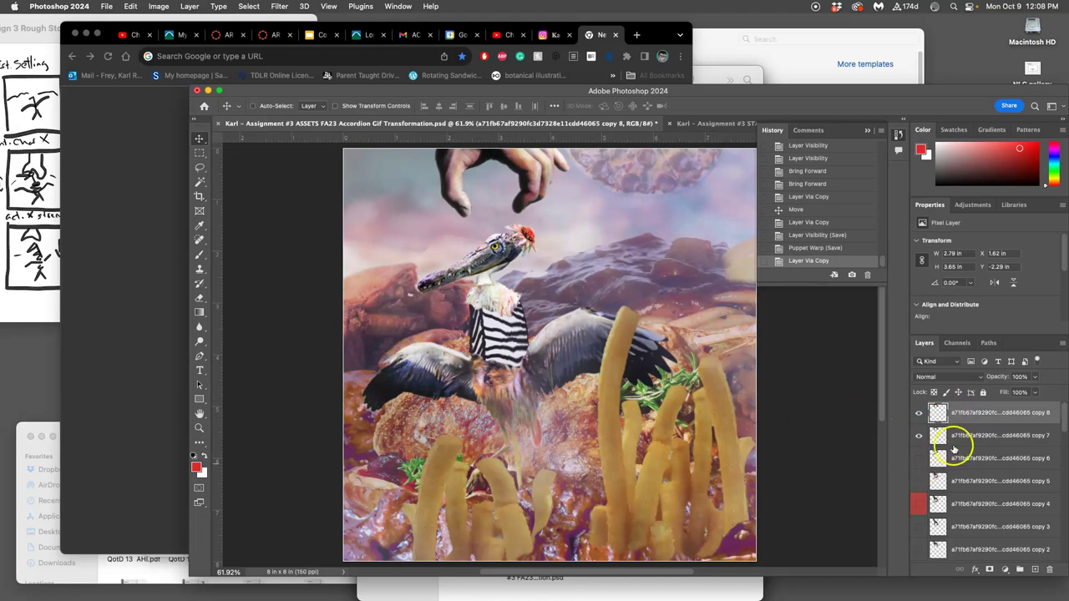
mouse_move(534, 177)
left_mouse_down()
mouse_move(516, 149)
mouse_move(517, 167)
left_mouse_up()
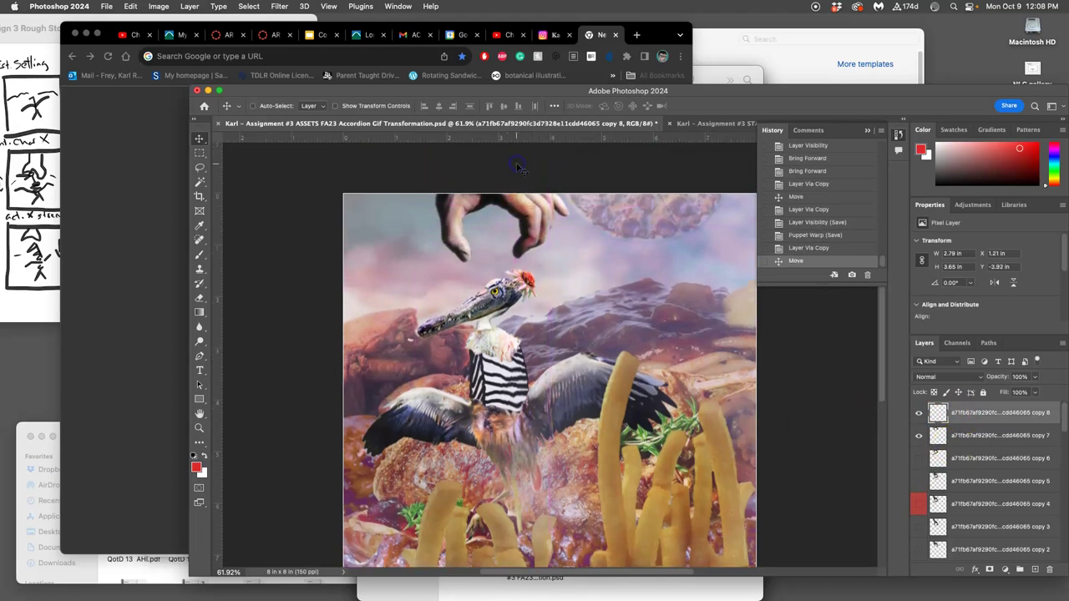
Step through History to undo the hand move, then nudge the copied hand slightly upward
key("super+z")
key("super+z")
key("super+z")
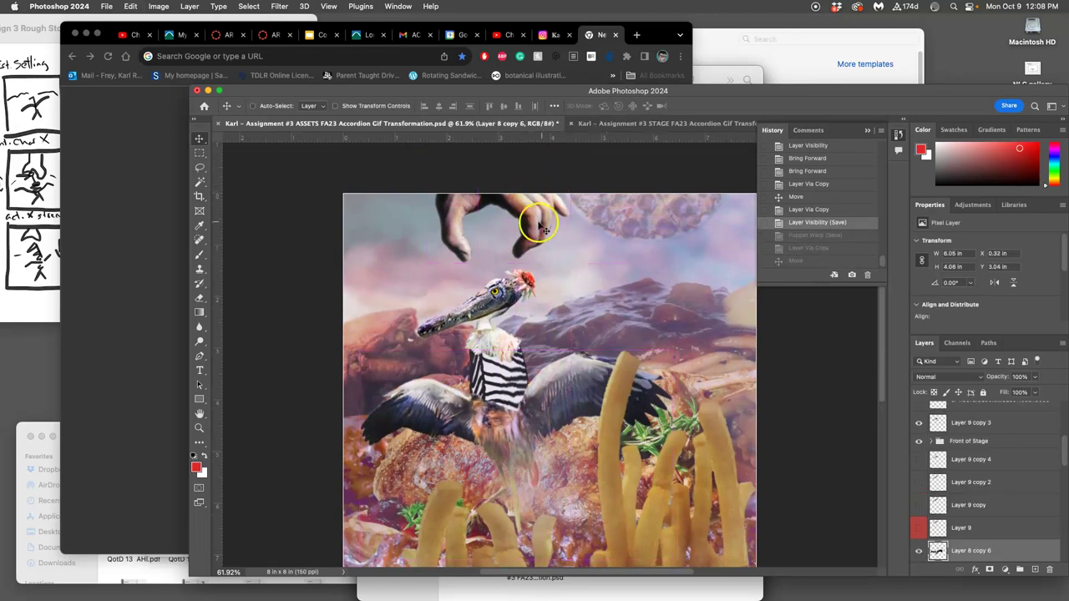
left_click(806, 237)
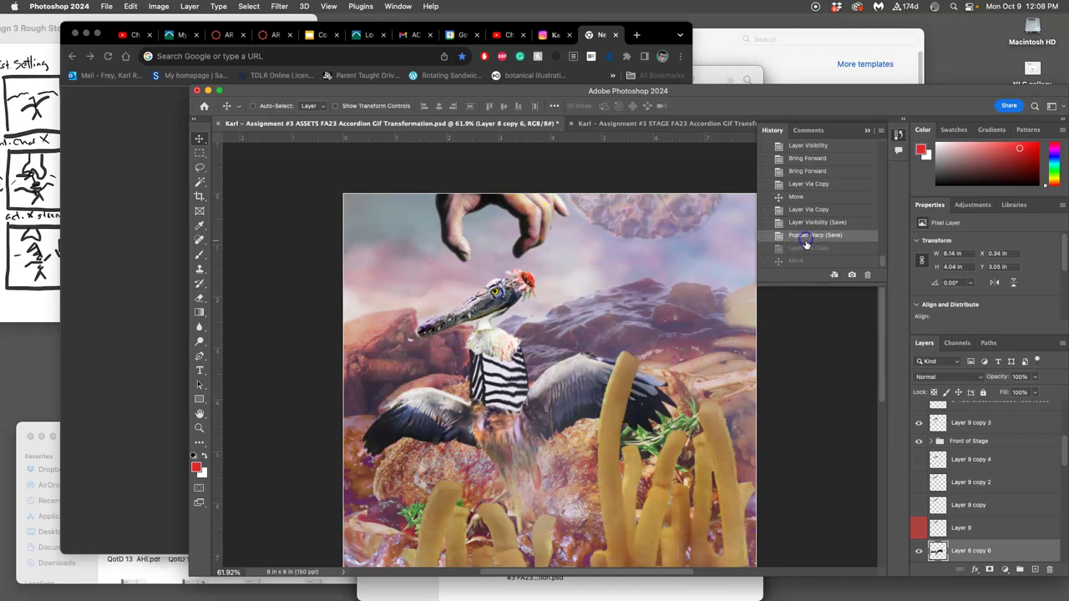
left_click(805, 249)
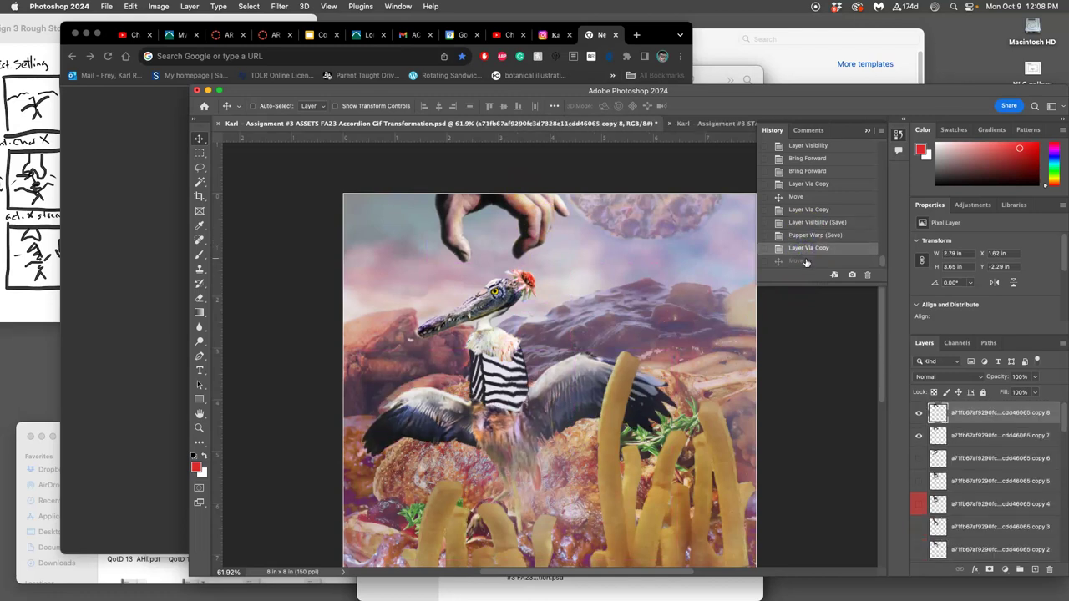
left_click(804, 261)
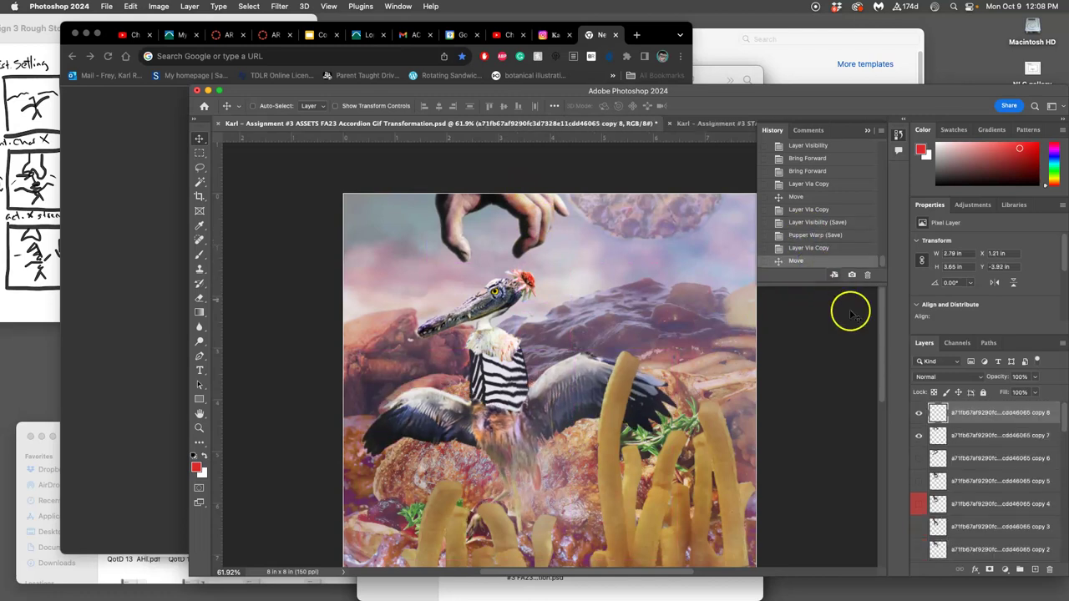
left_click(814, 248)
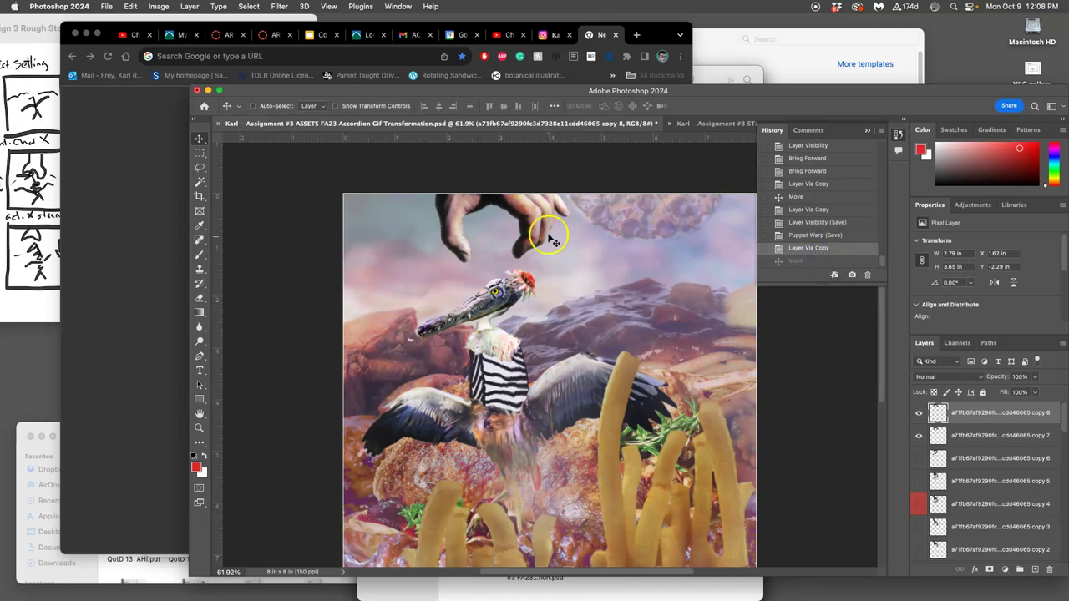
left_click_drag(544, 231, 525, 205)
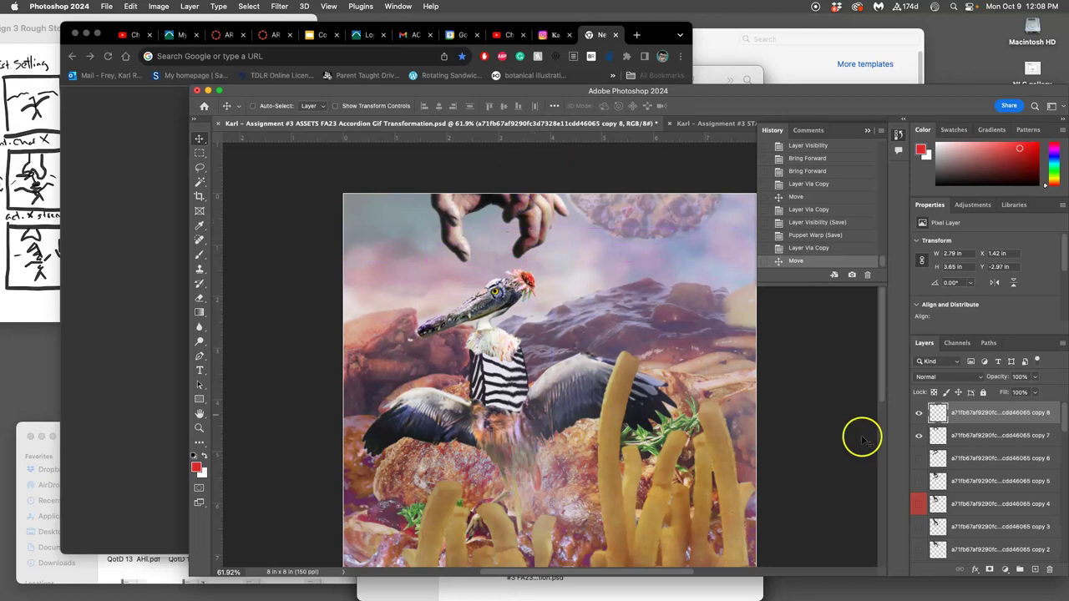
Hide the copy 7 hand, the bird's head and the zebra-striped neck layers, zoomed out
left_click(919, 435)
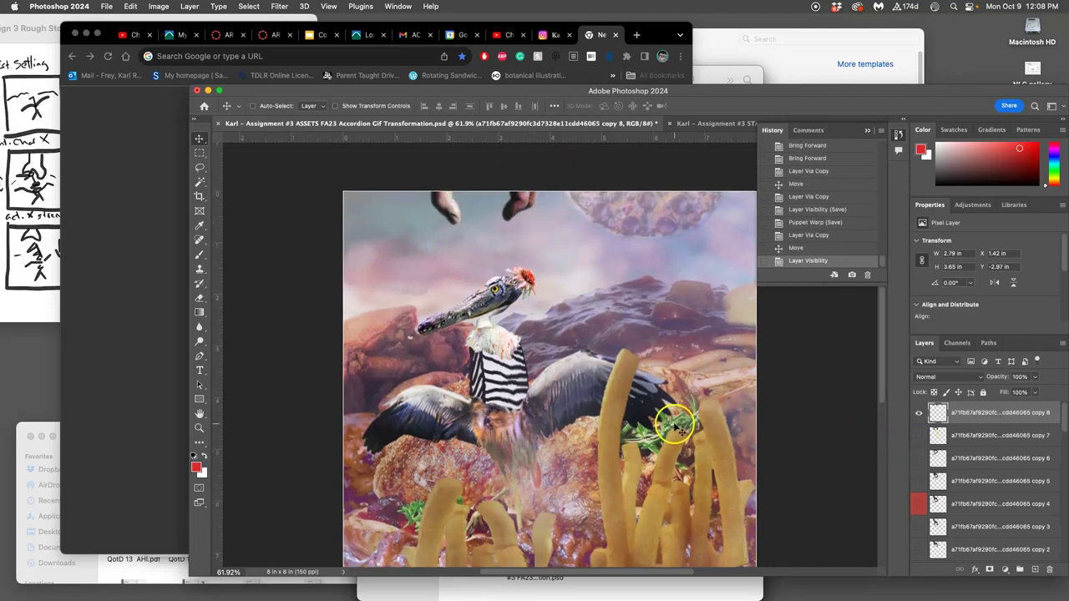
key("super+minus")
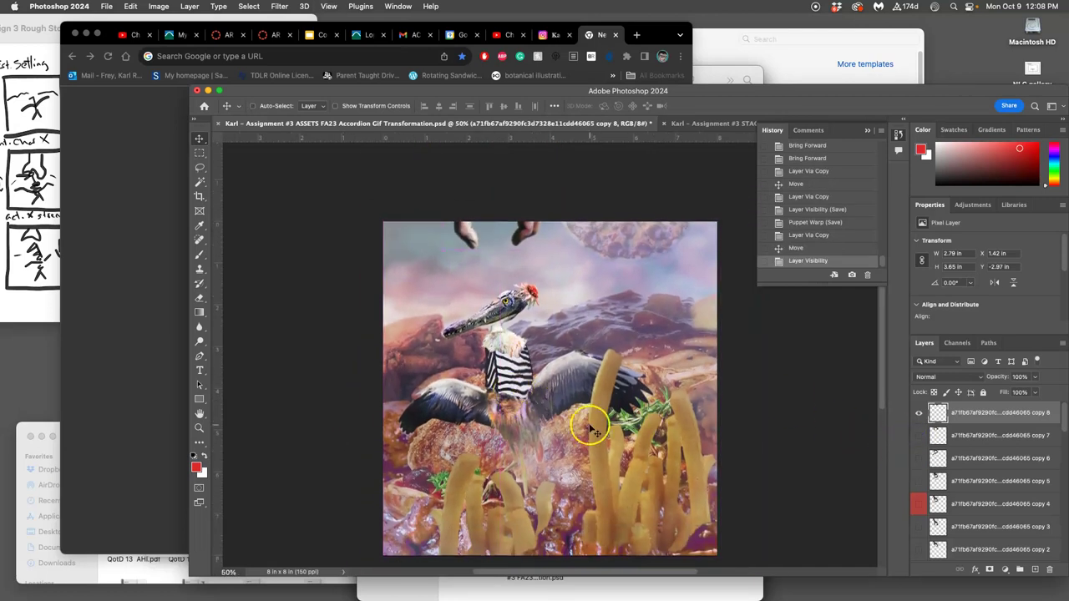
scroll(963, 478, "down", 3)
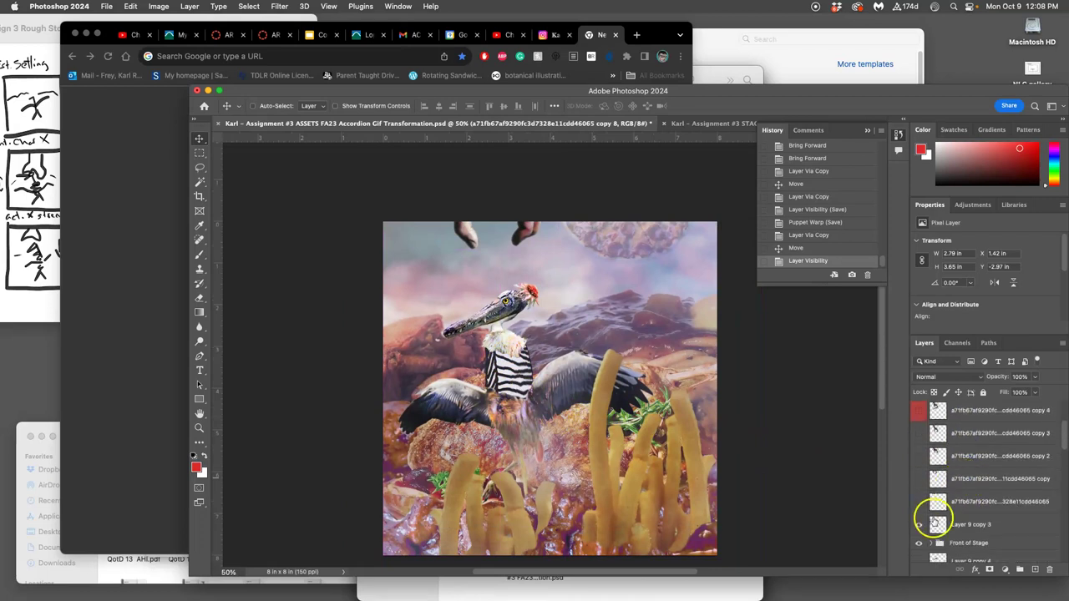
left_click(920, 526)
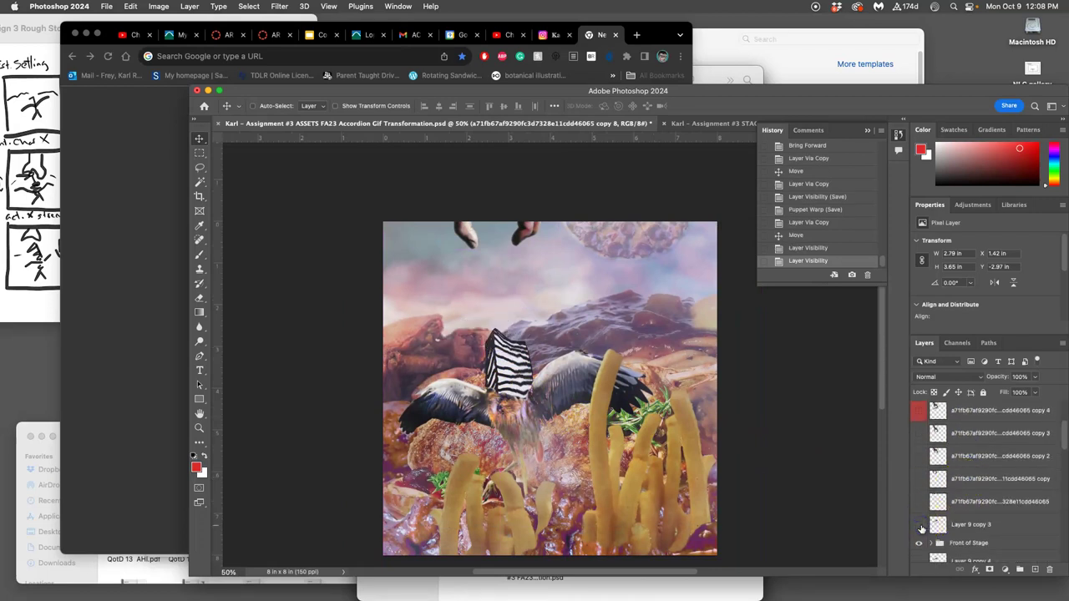
scroll(961, 513, "down", 4)
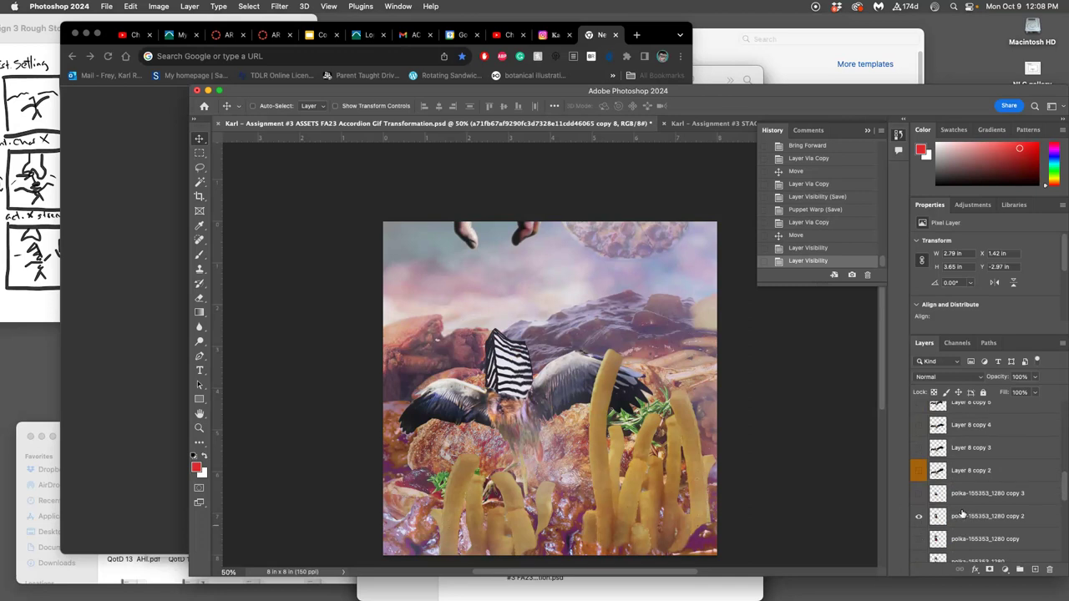
left_click(918, 517)
scroll(956, 516, "down", 6)
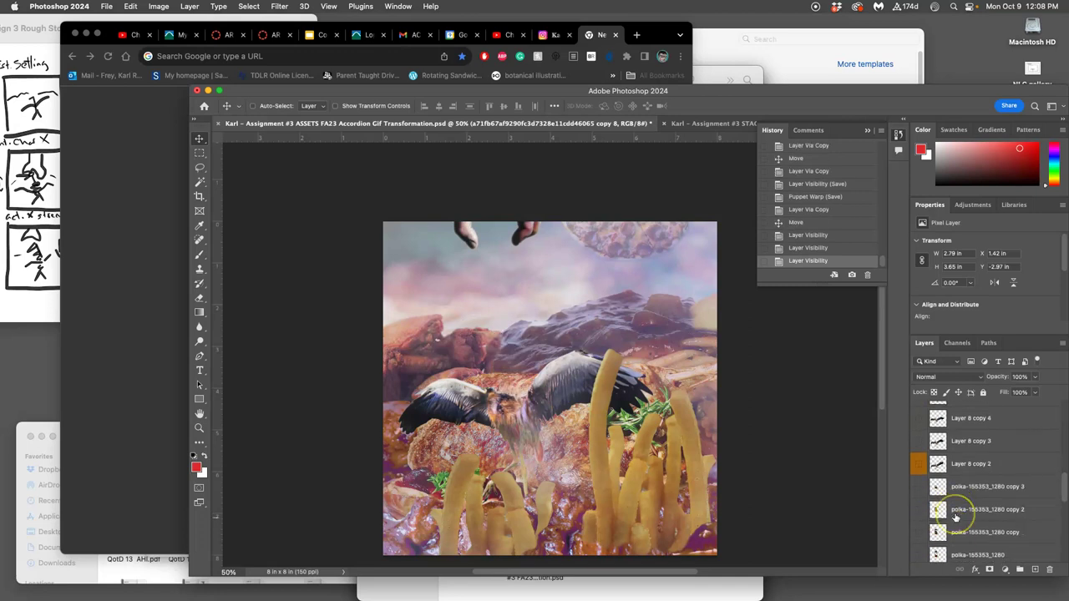
scroll(955, 517, "down", 2)
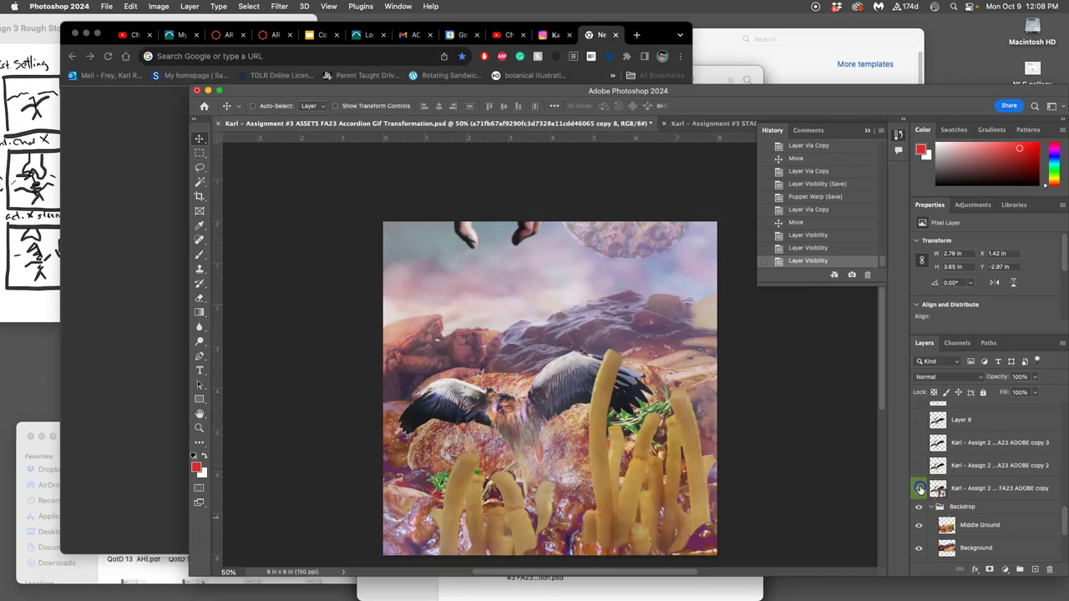
Show the pelican layer and its second pose layer, toggling one pose's visibility
left_click(920, 489)
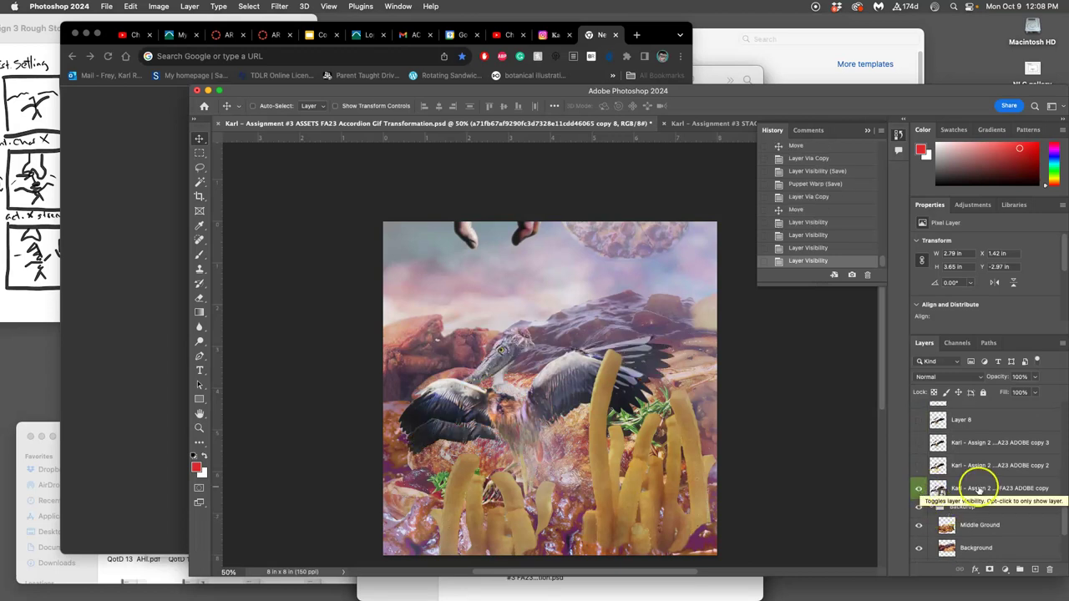
left_click(920, 466)
left_click(918, 488)
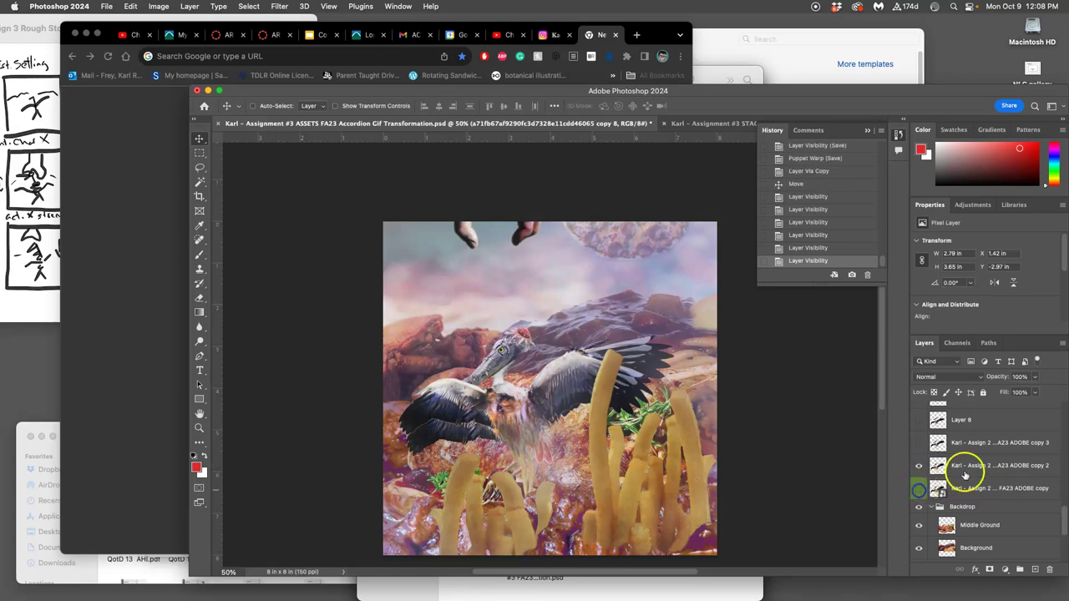
scroll(966, 469, "up", 5)
scroll(969, 476, "up", 1)
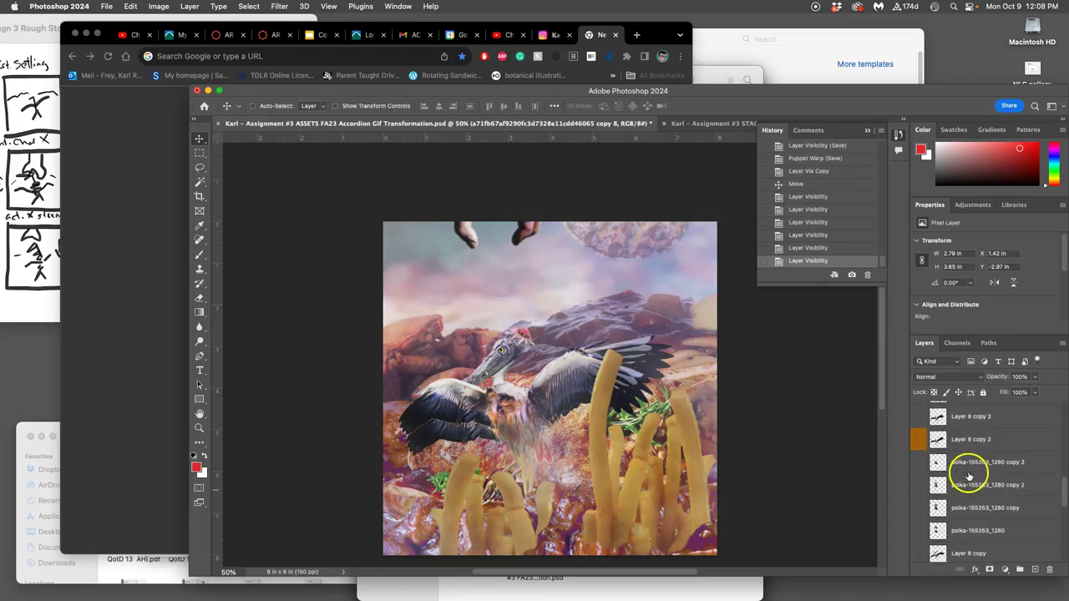
scroll(968, 474, "up", 3)
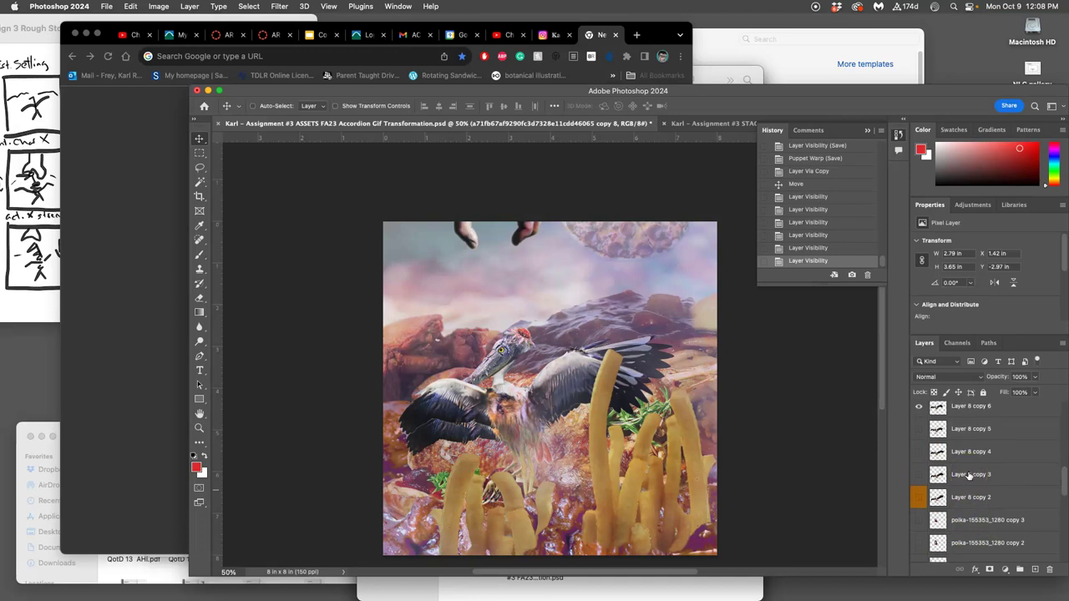
Toggle Layer 8 copy 6 to compare bird poses, then hide the pelican head-and-body layer
left_click(919, 408)
left_click(919, 408)
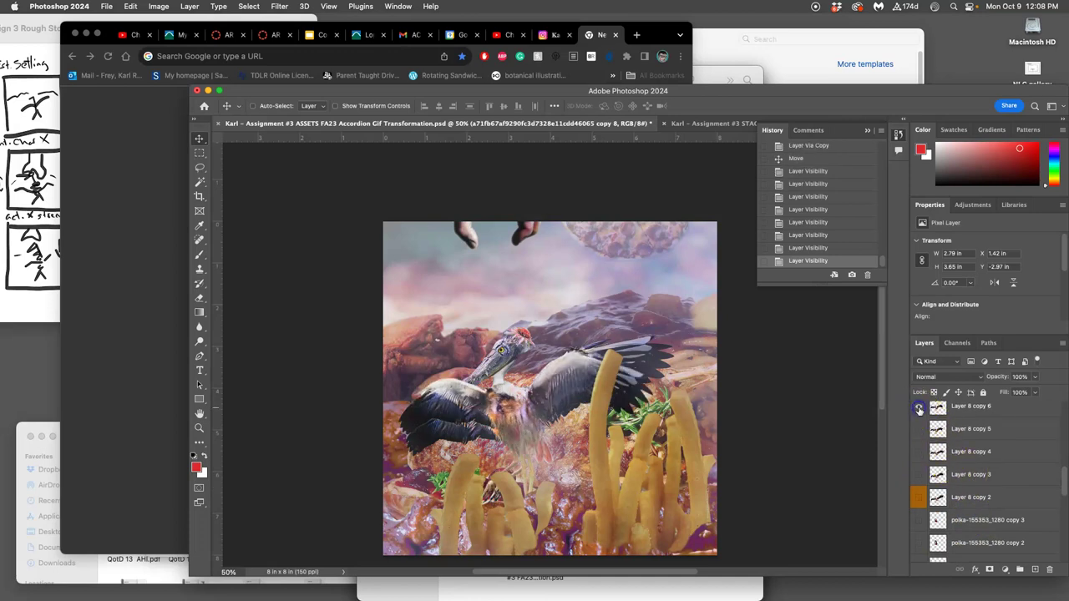
left_click(919, 408)
left_click(919, 409)
scroll(960, 467, "down", 10)
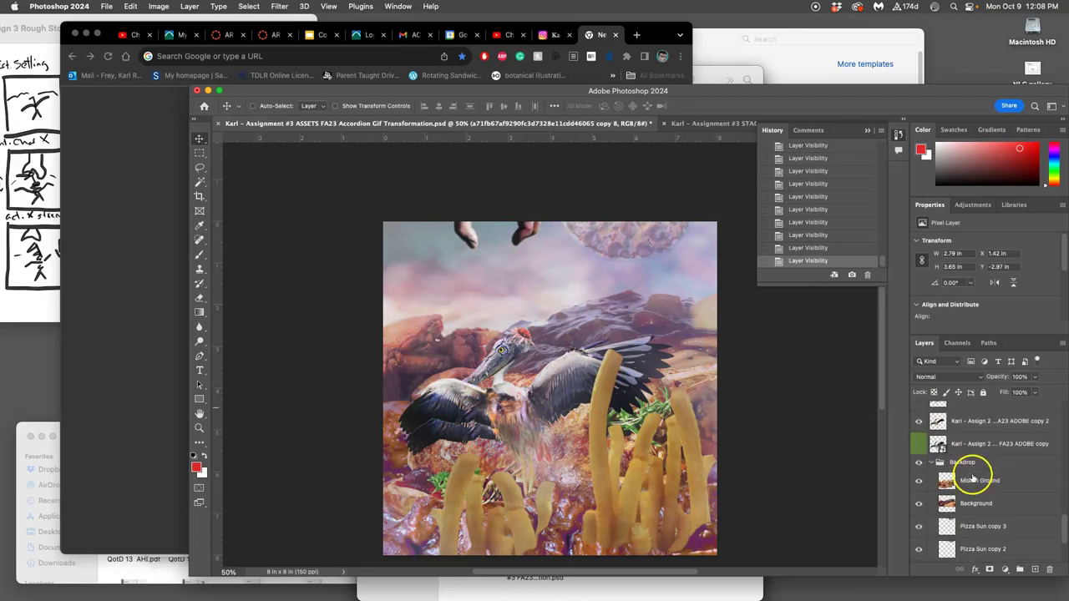
left_click(919, 446)
scroll(966, 444, "up", 5)
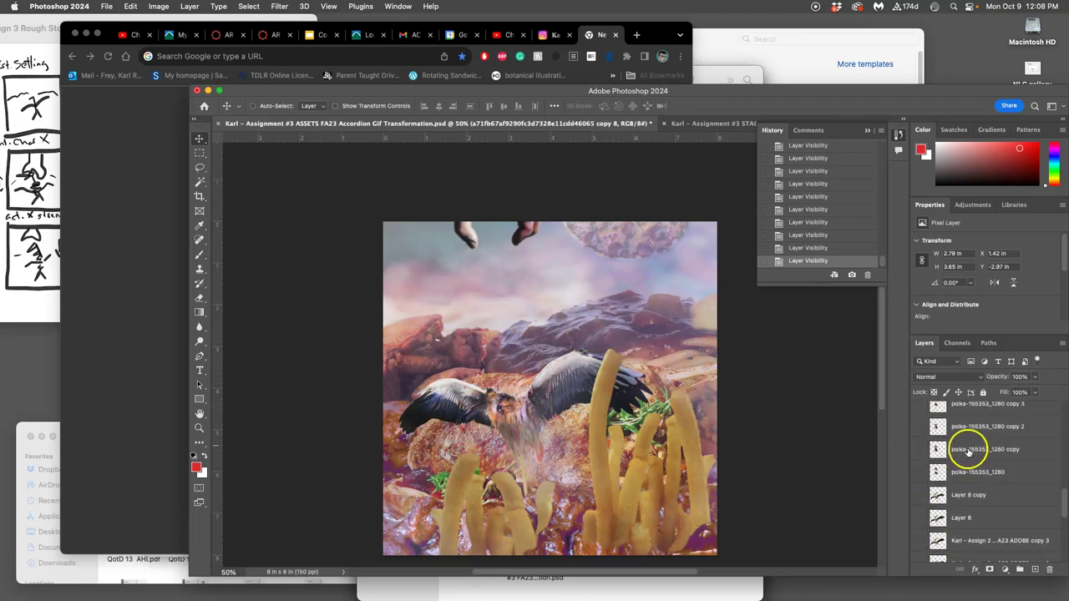
scroll(968, 452, "up", 2)
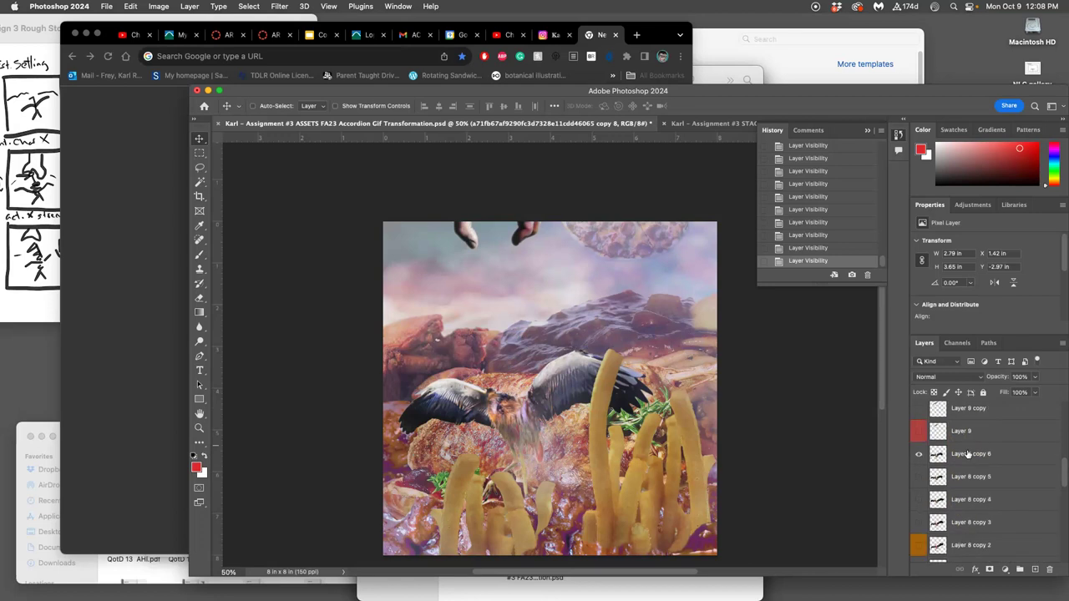
Cycle the Layer 8 copy 4–6 wing poses, leaving the copy 3 pose showing
left_click(919, 476)
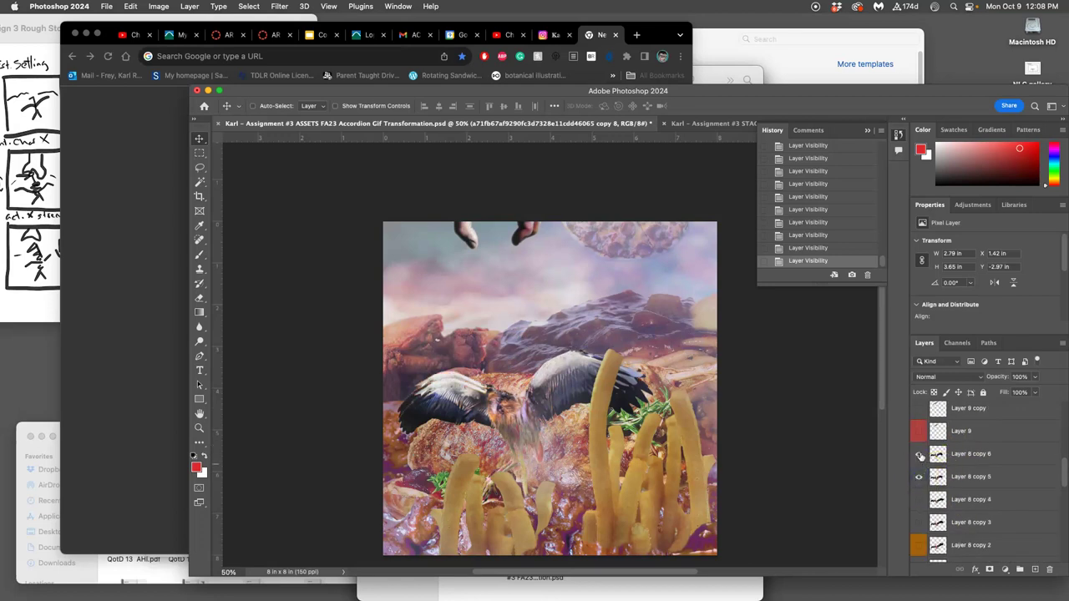
left_click(919, 454)
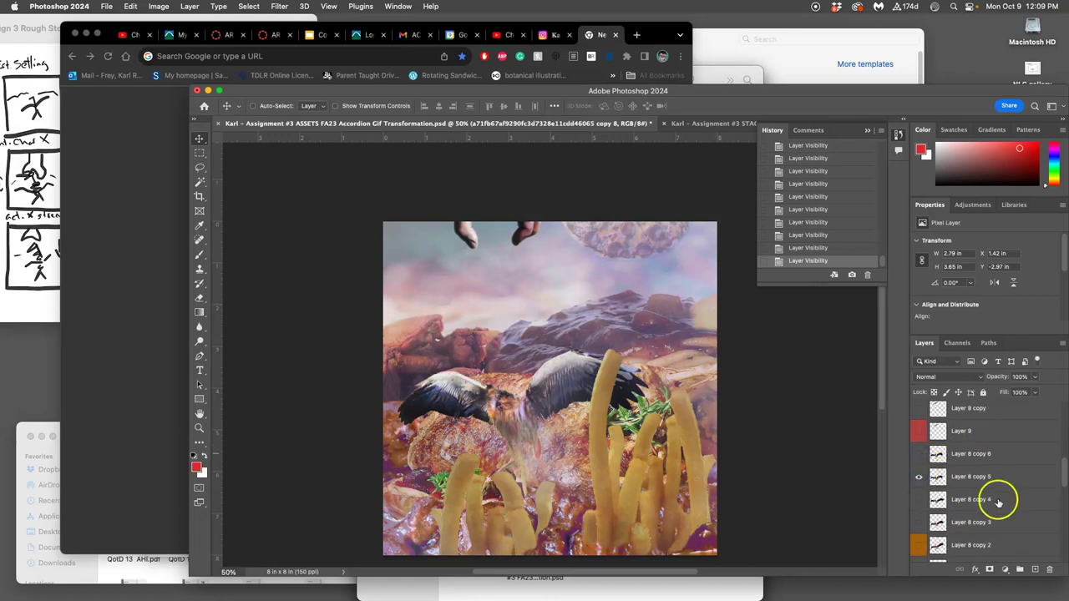
scroll(997, 501, "down", 2)
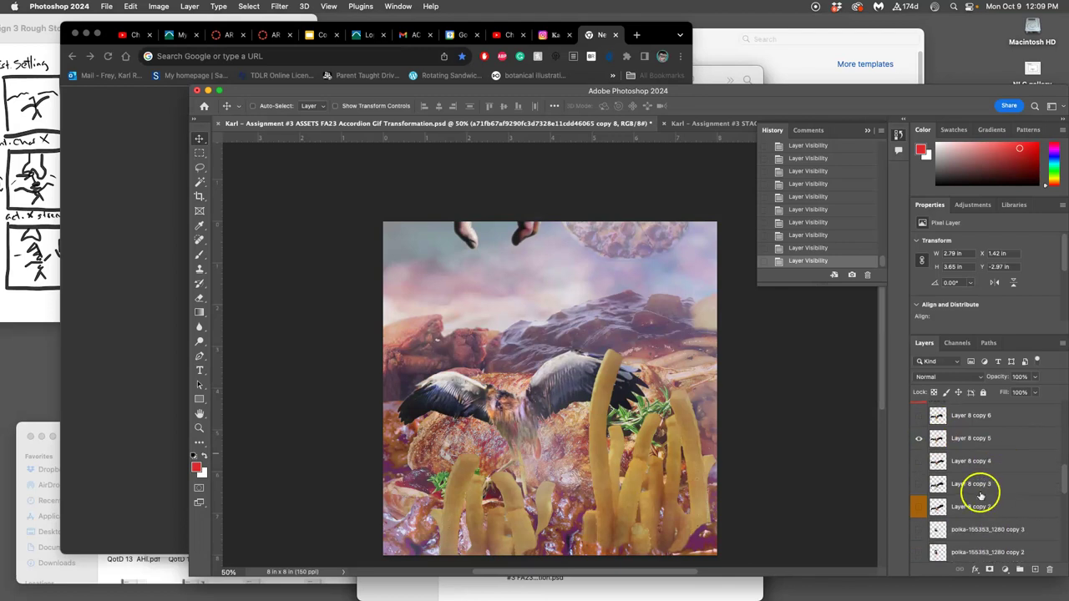
left_click(918, 440)
left_click(920, 461)
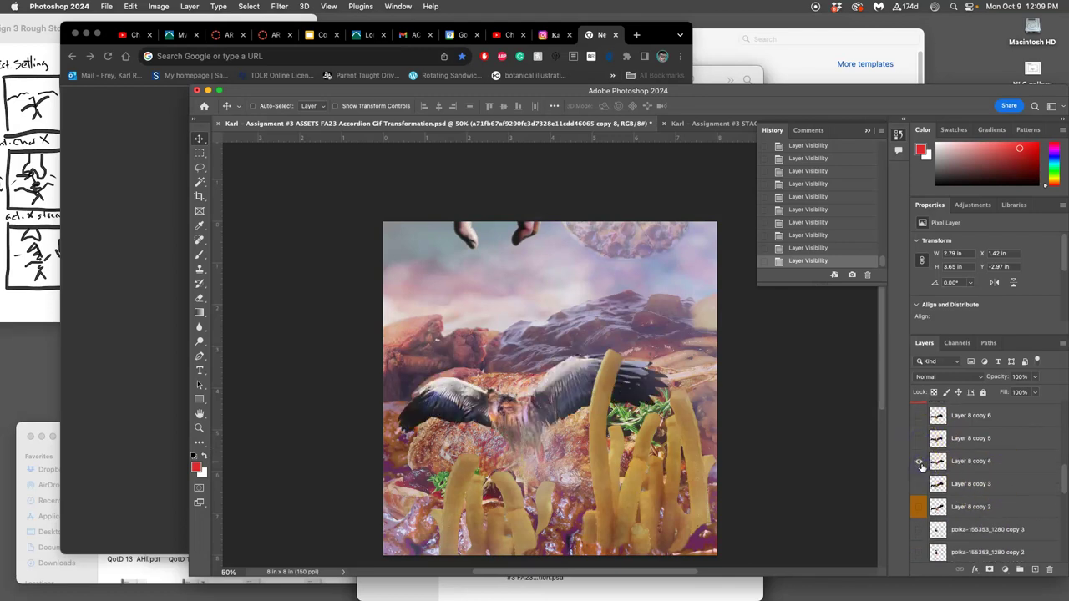
left_click(920, 484)
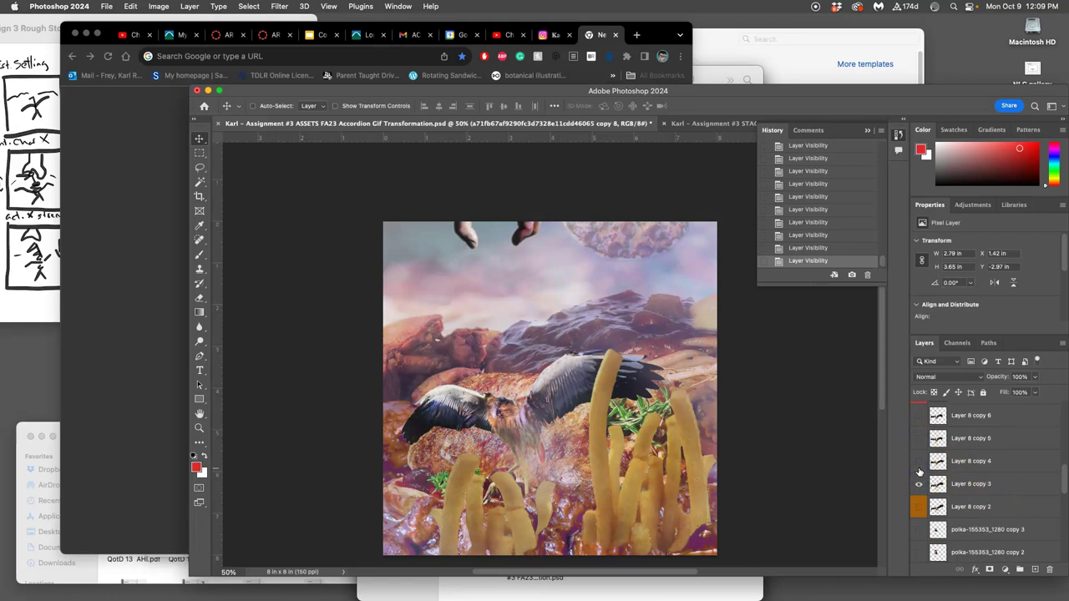
scroll(967, 486, "up", 5)
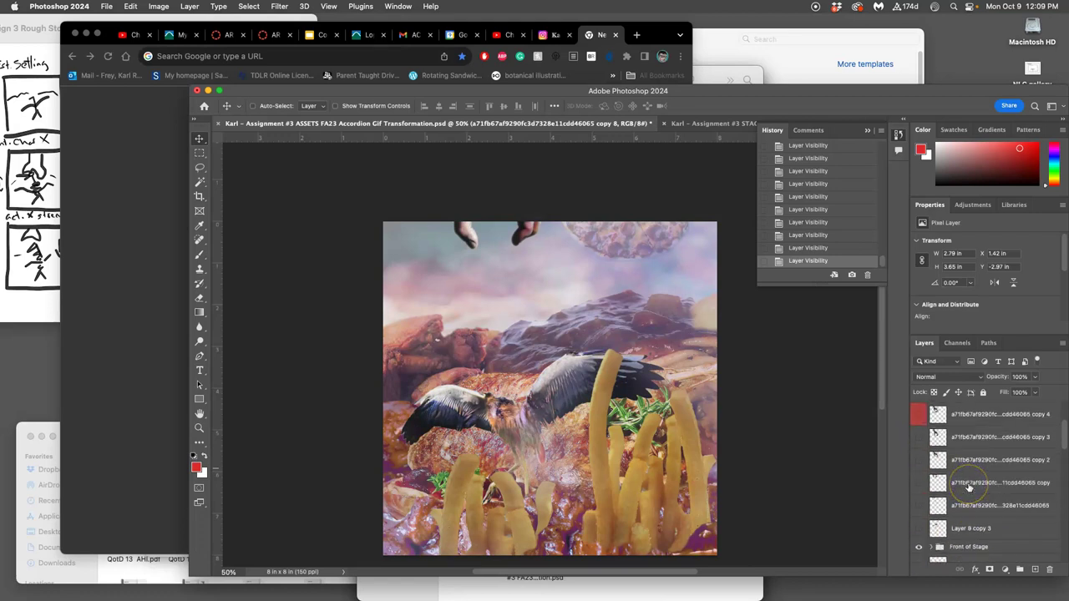
Duplicate the pelican head on Layer 9 copy 3 and drag the copy down onto the bird's body
left_click(918, 529)
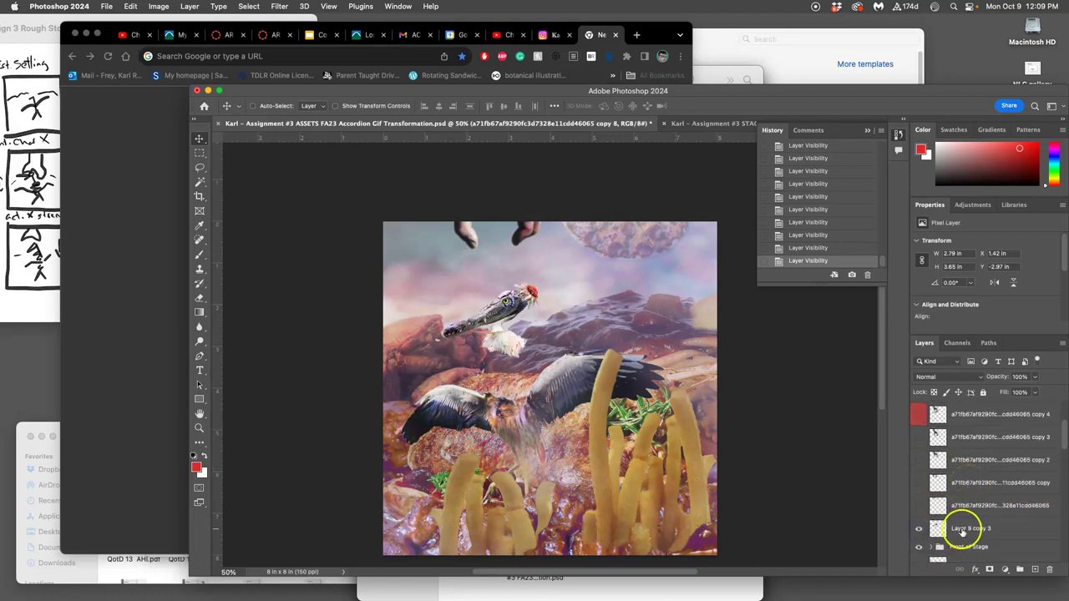
left_click(962, 529)
key("super+j")
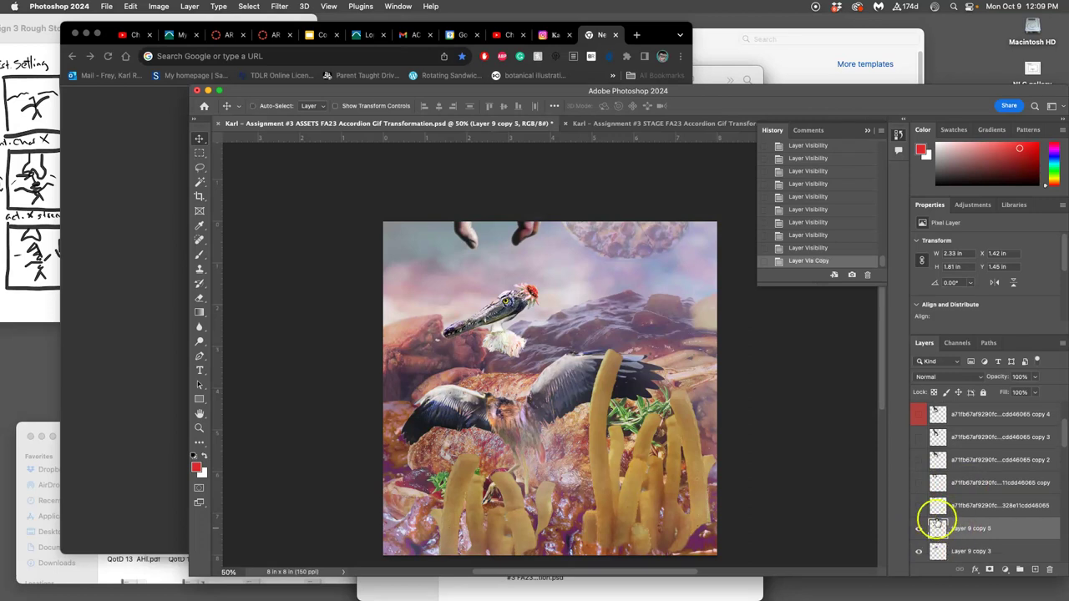
left_click_drag(505, 298, 521, 359)
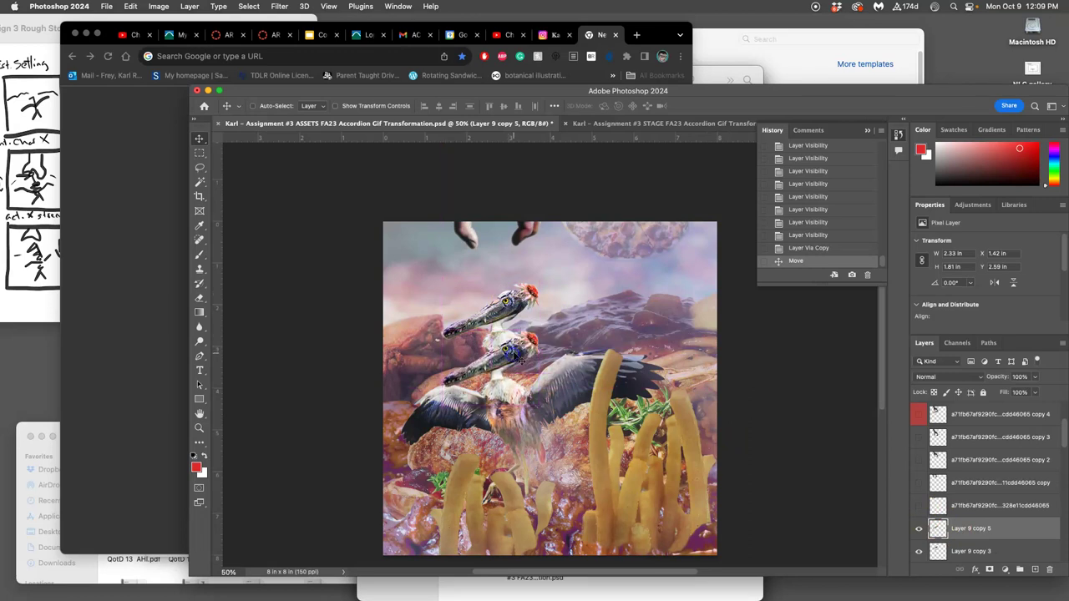
Toggle the lowered pelican head to compare, then hide the original upper head
left_click(919, 532)
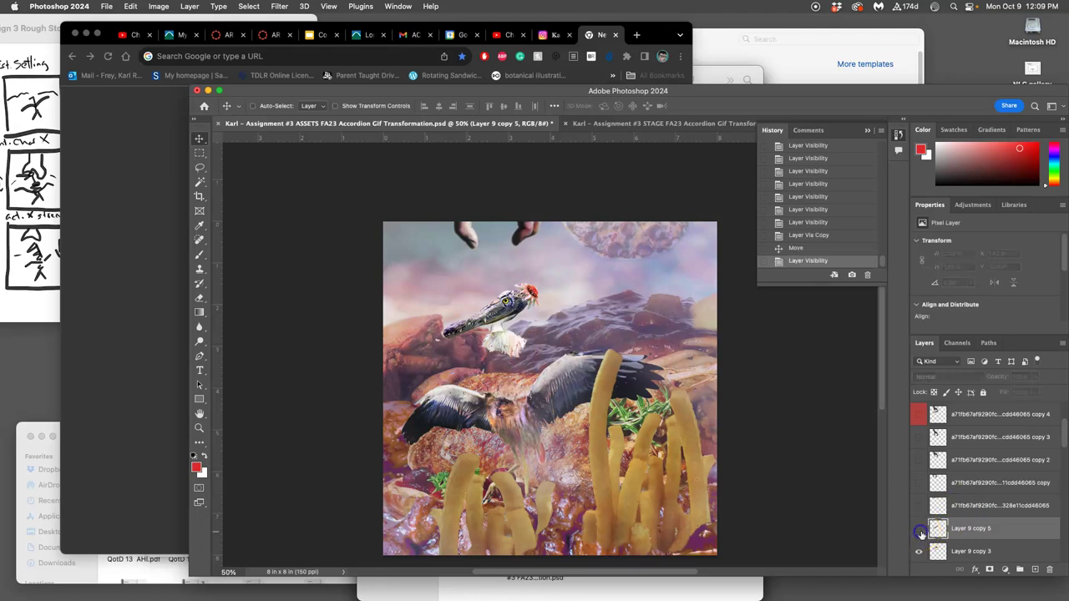
left_click(919, 531)
left_click(920, 553)
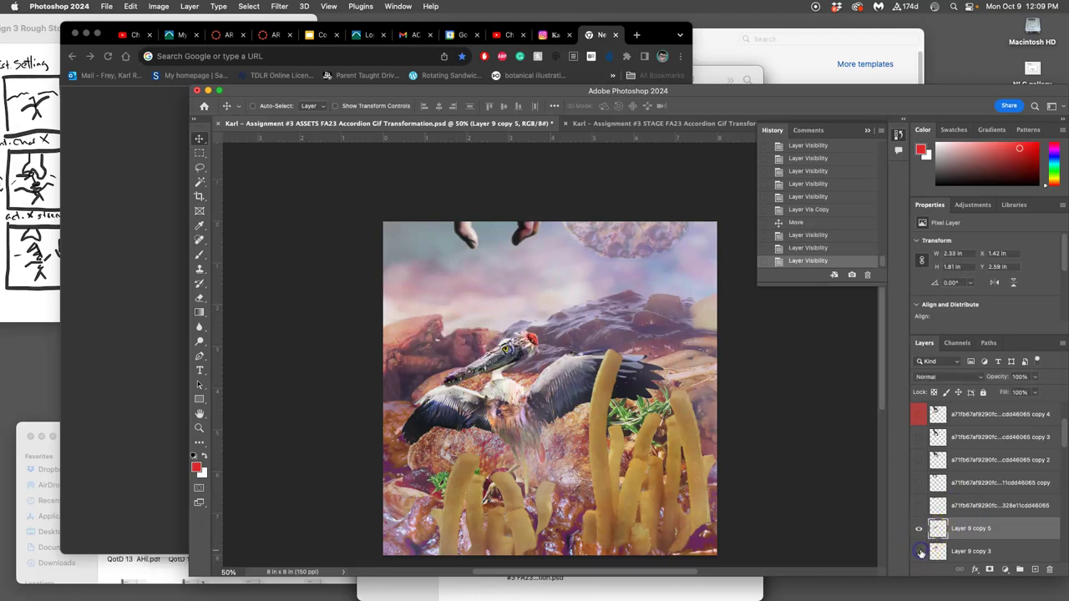
Select the Pizza Sun layer, show guides, and undo a trial nudge of the sun
scroll(977, 451, "down", 5)
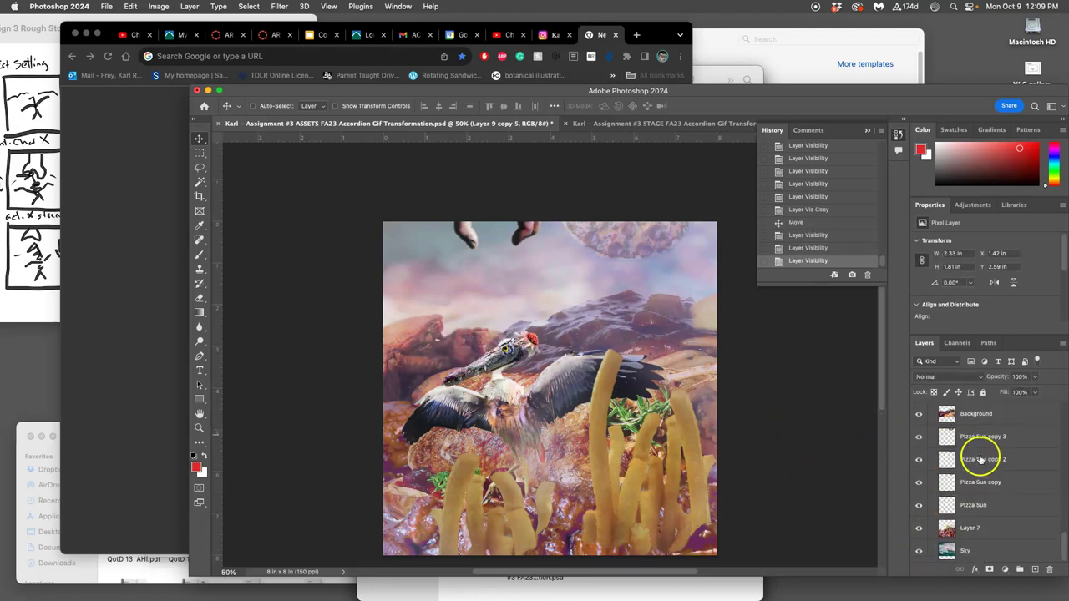
left_click(977, 506)
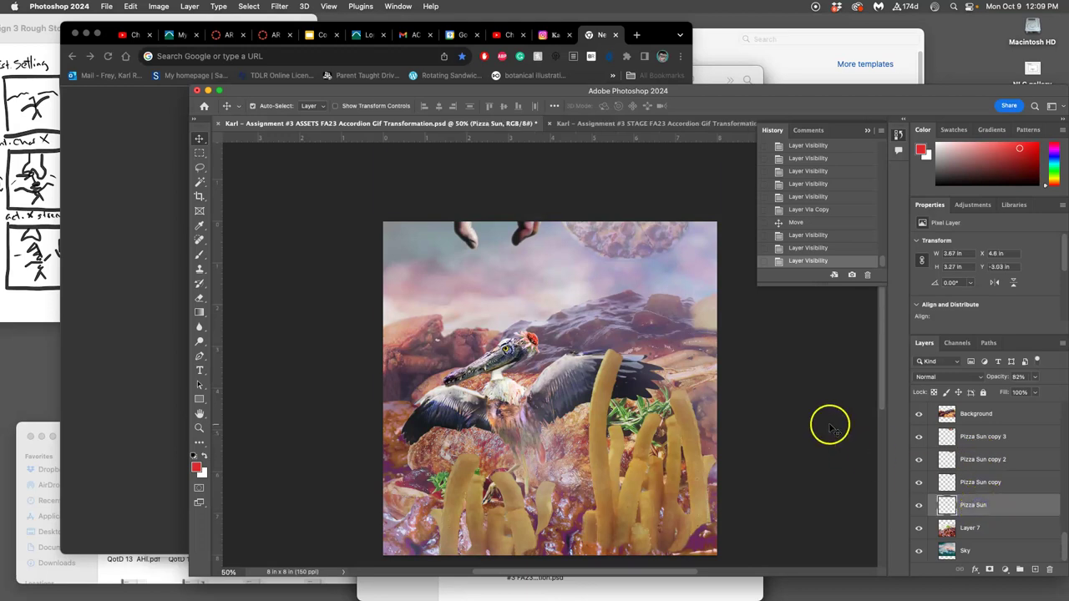
key("super+semicolon")
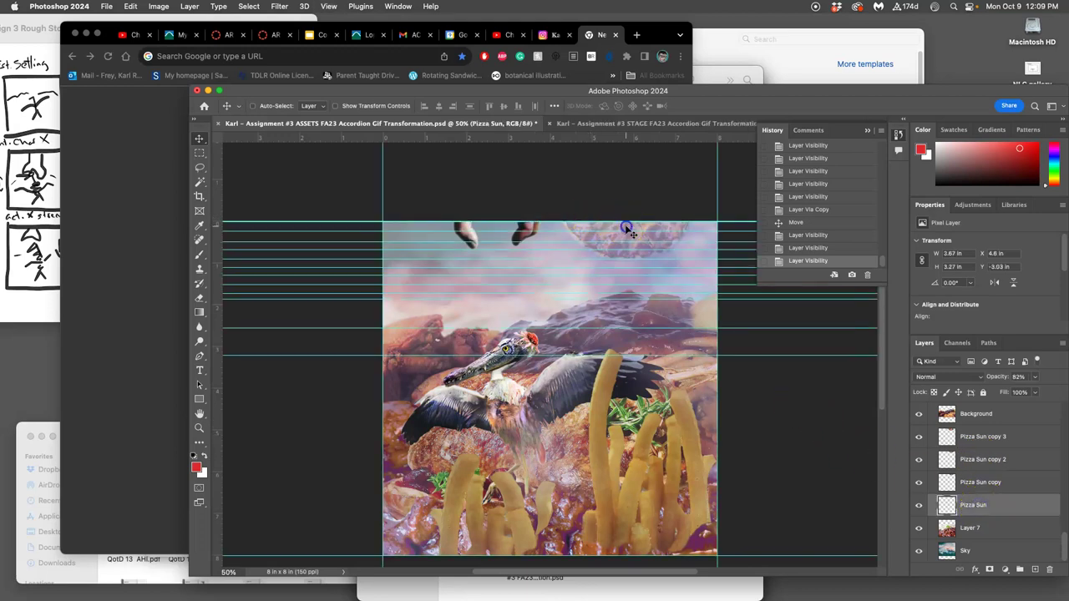
left_click_drag(626, 228, 620, 237)
key("super+z")
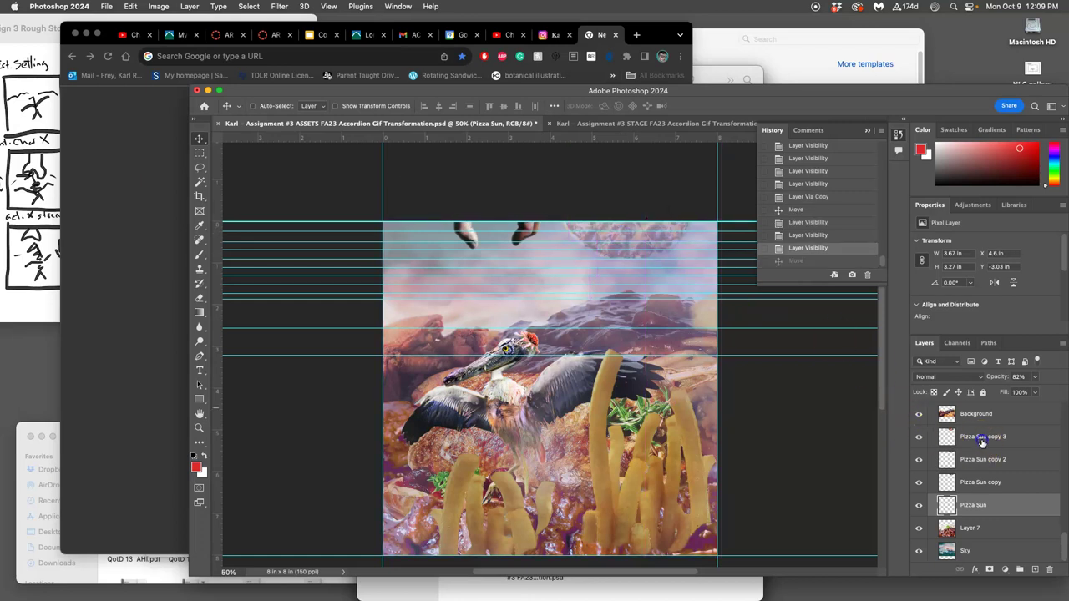
Duplicate Pizza Sun copy 3 as copy 4 and shift it slightly lower
left_click(983, 442)
key("super+j")
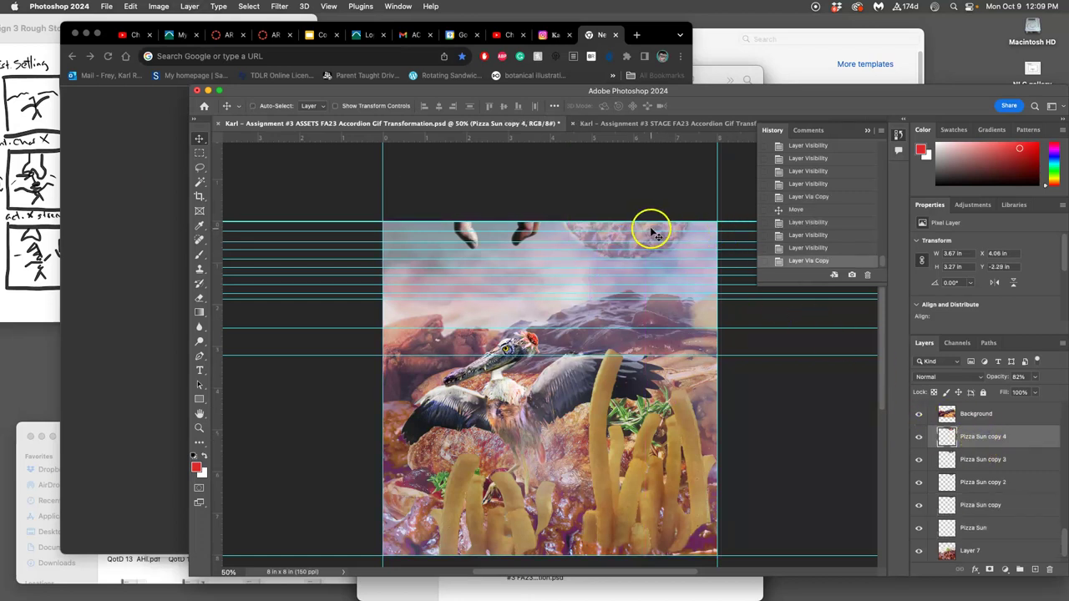
left_click_drag(652, 228, 644, 240)
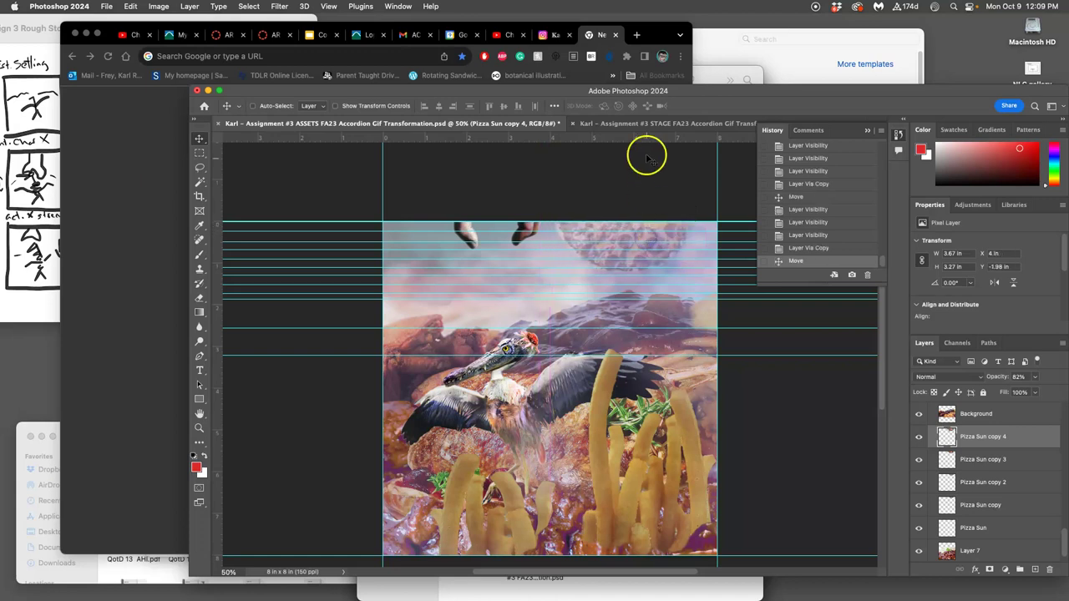
left_click(651, 124)
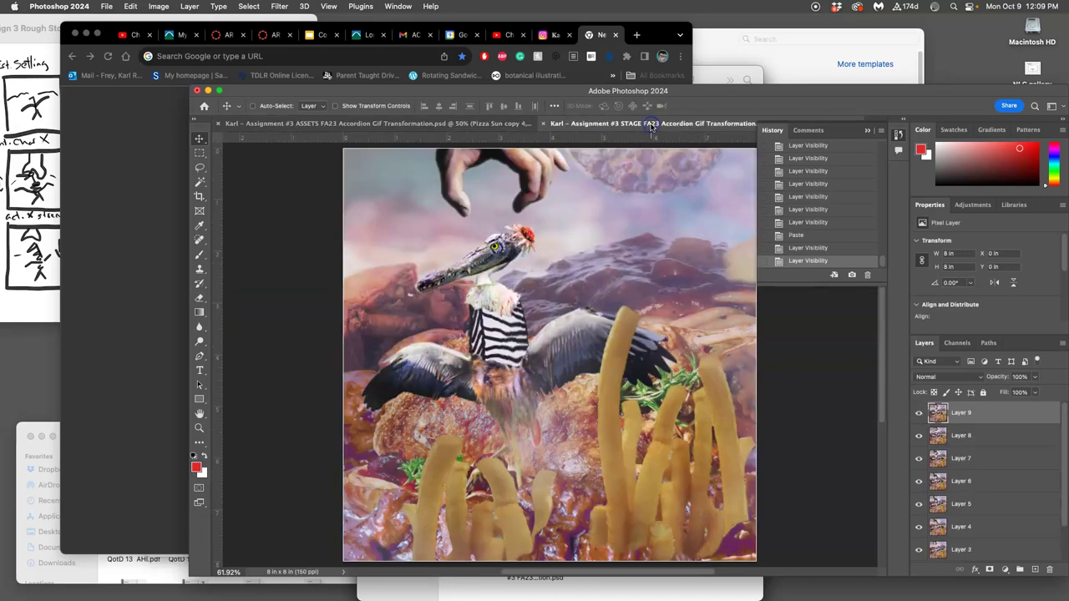
Fit the ASSETS image to the window and flip between ASSETS and STAGE to compare
left_click(476, 124)
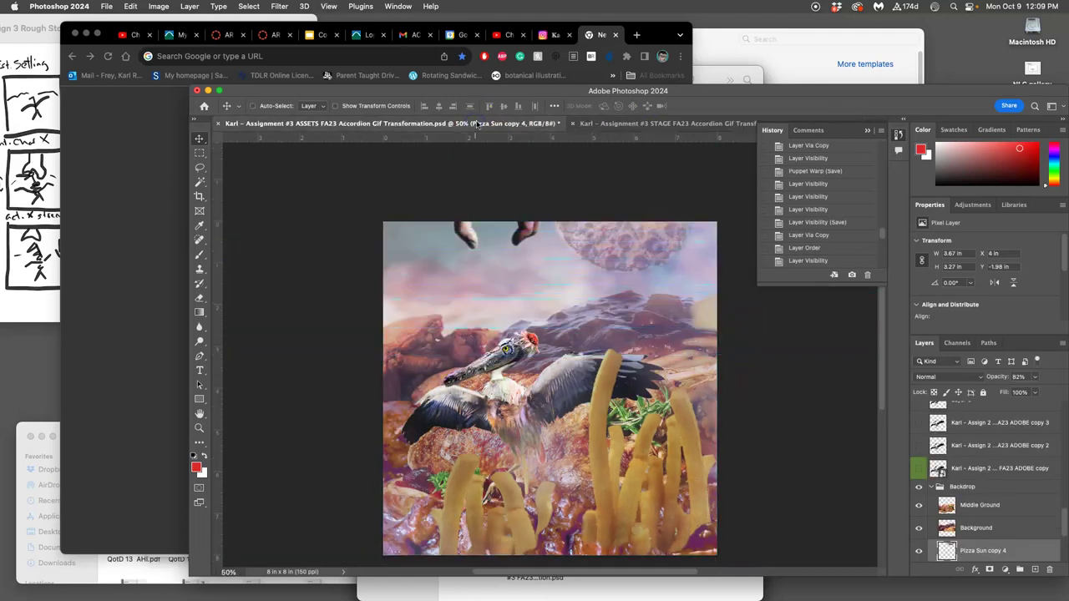
key("super+0")
left_click(635, 123)
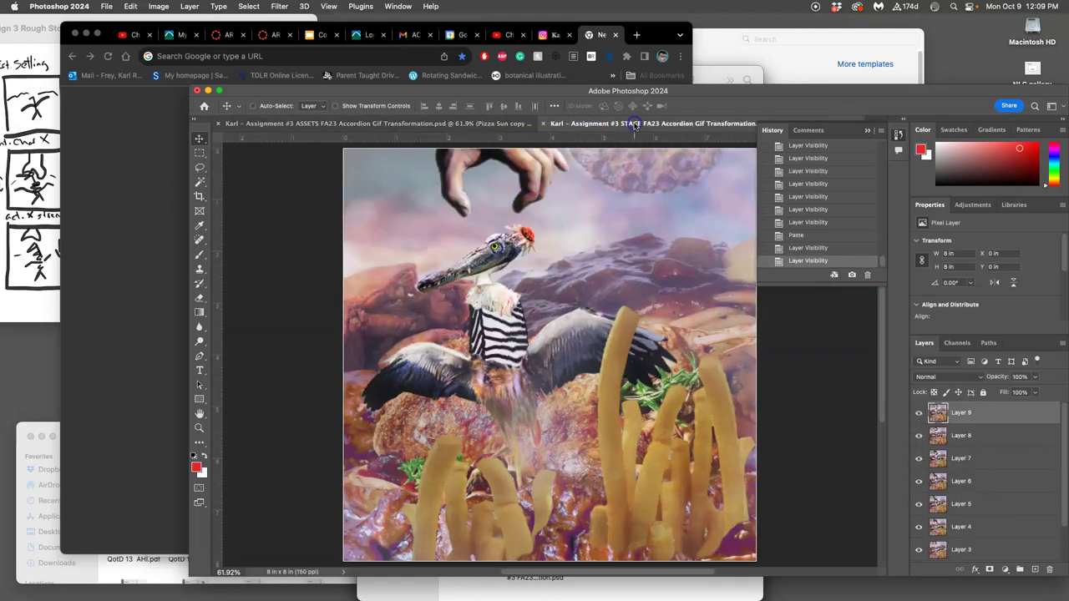
left_click(499, 123)
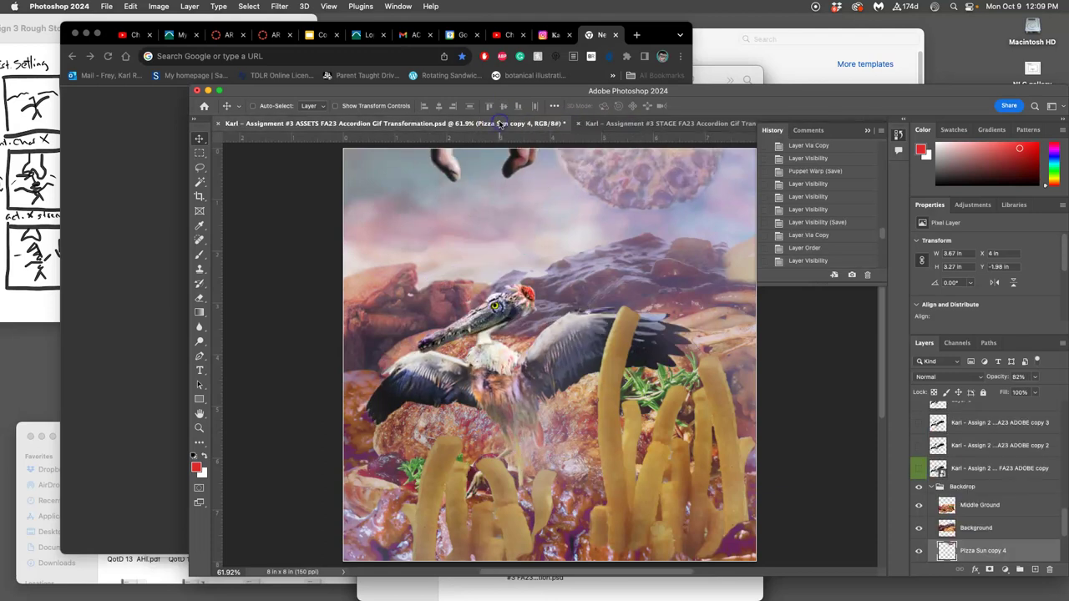
left_click(628, 123)
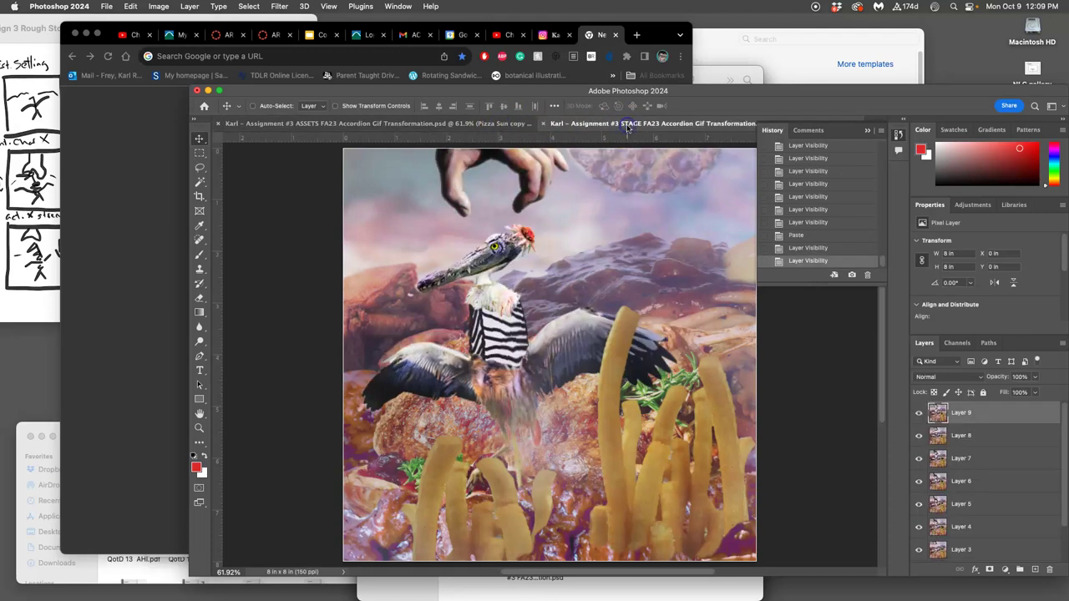
left_click(516, 124)
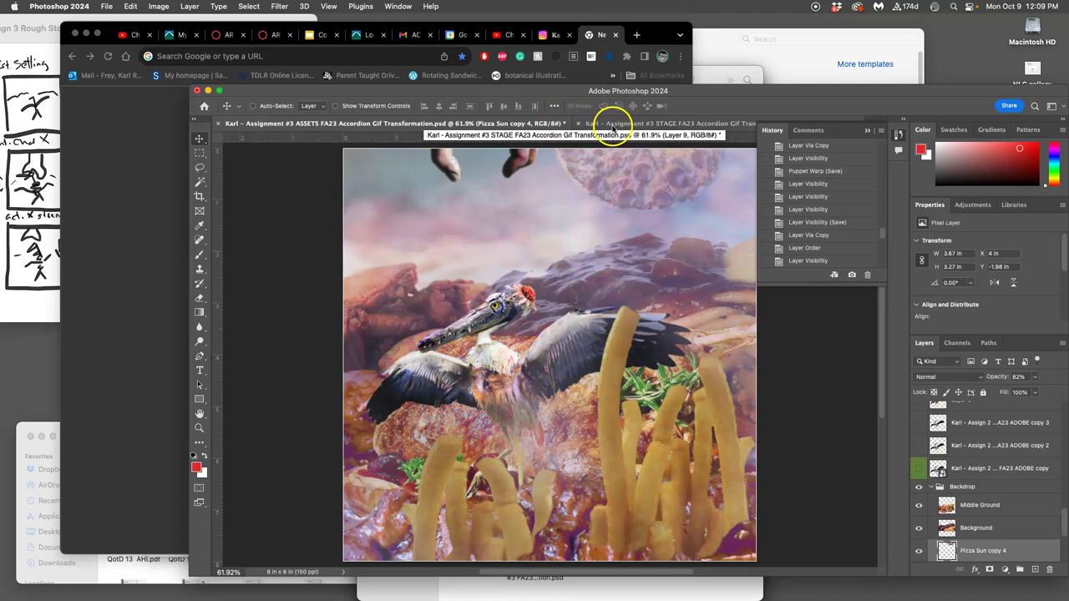
In STAGE, hide and reshow Layers 9 and 8 to preview earlier frames, then return to ASSETS
left_click(684, 124)
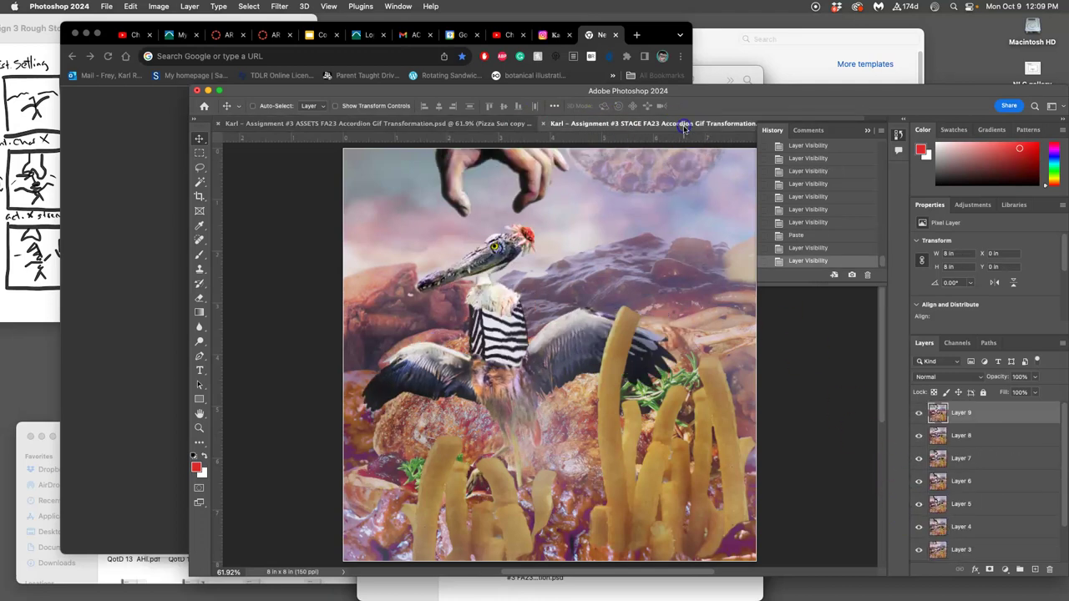
left_click(918, 412)
left_click(918, 435)
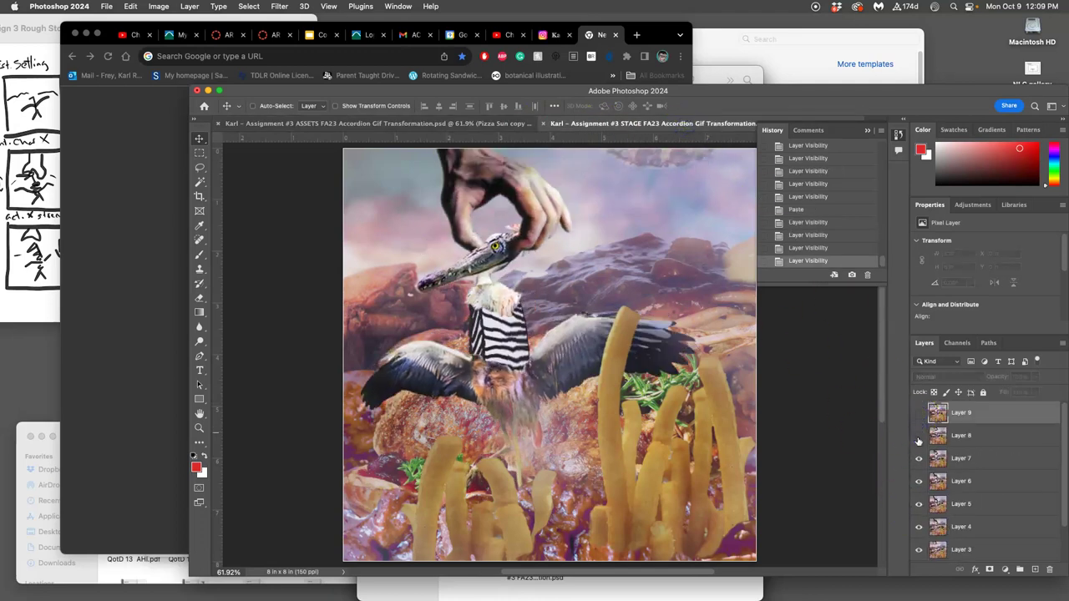
left_click(919, 435)
left_click(918, 413)
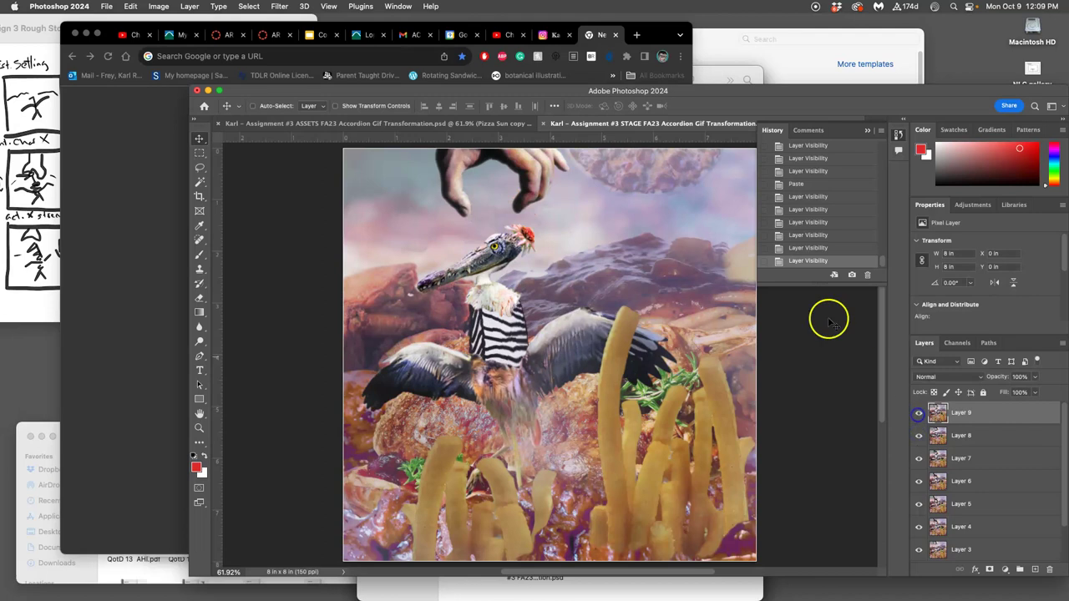
left_click(495, 124)
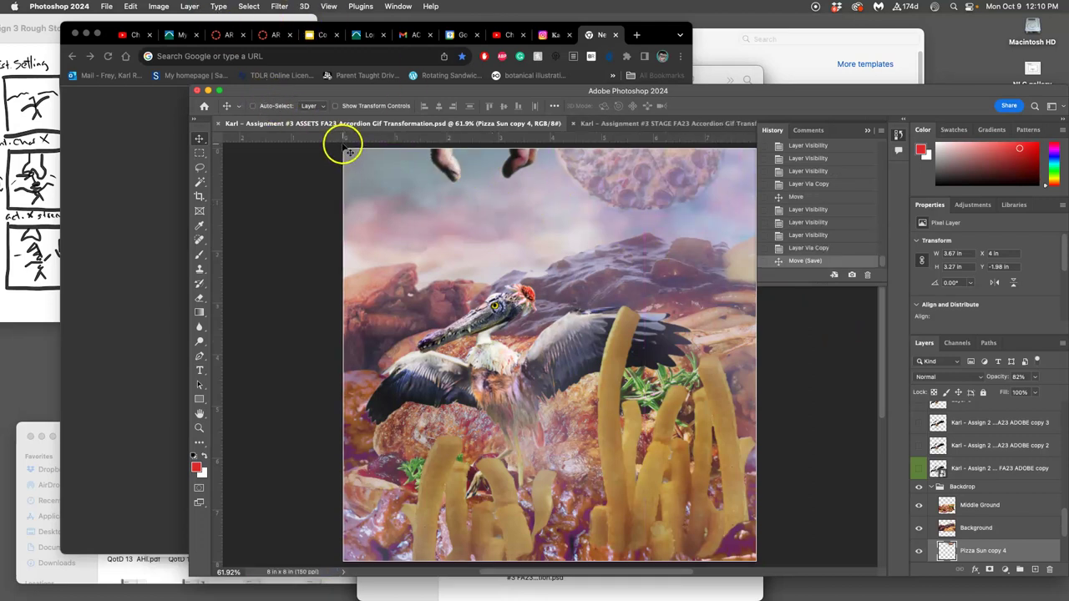
Flatten the ASSETS collage, discarding hidden layers, and copy the whole canvas
left_click(190, 6)
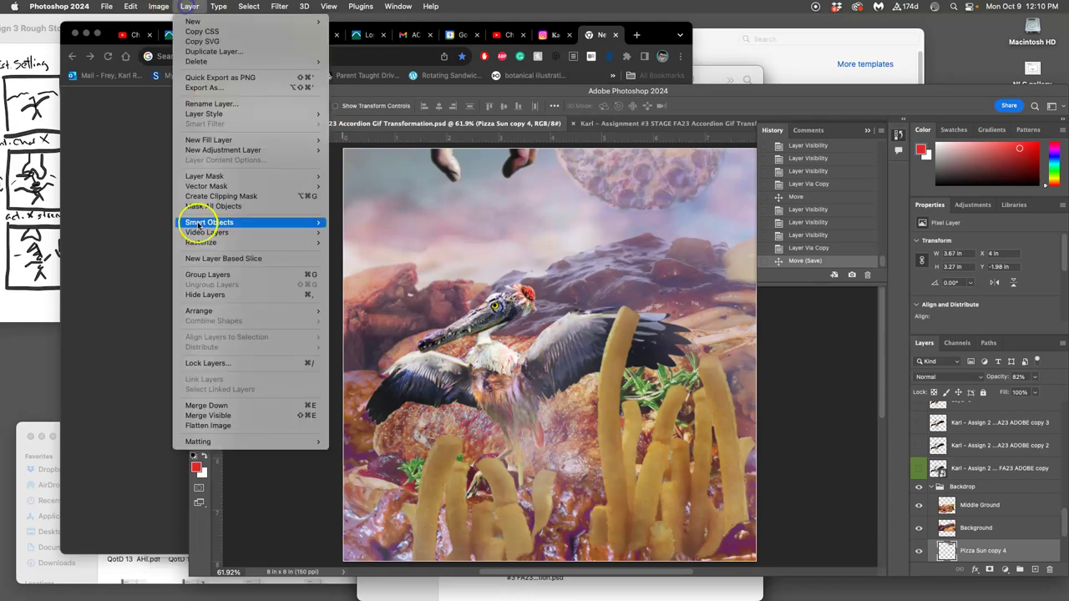
left_click(229, 424)
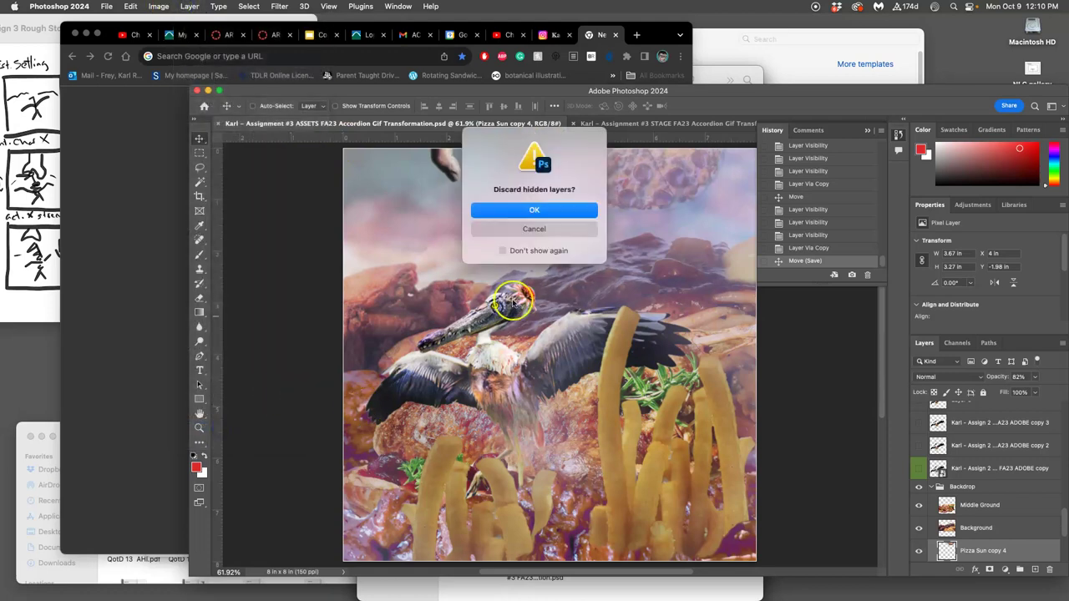
left_click(532, 213)
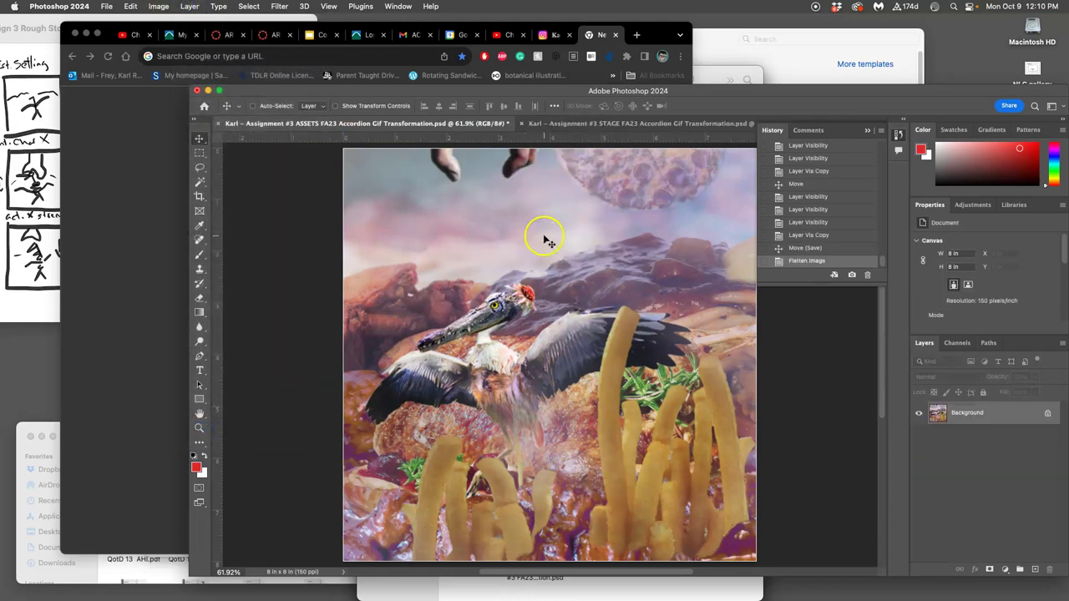
left_click(249, 5)
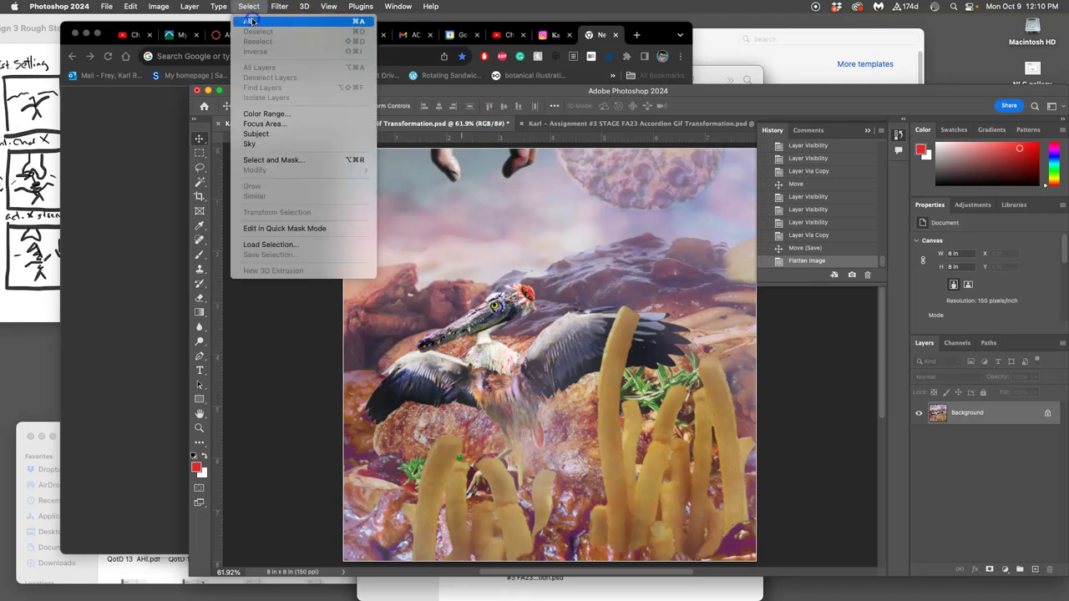
left_click(252, 21)
left_click(131, 7)
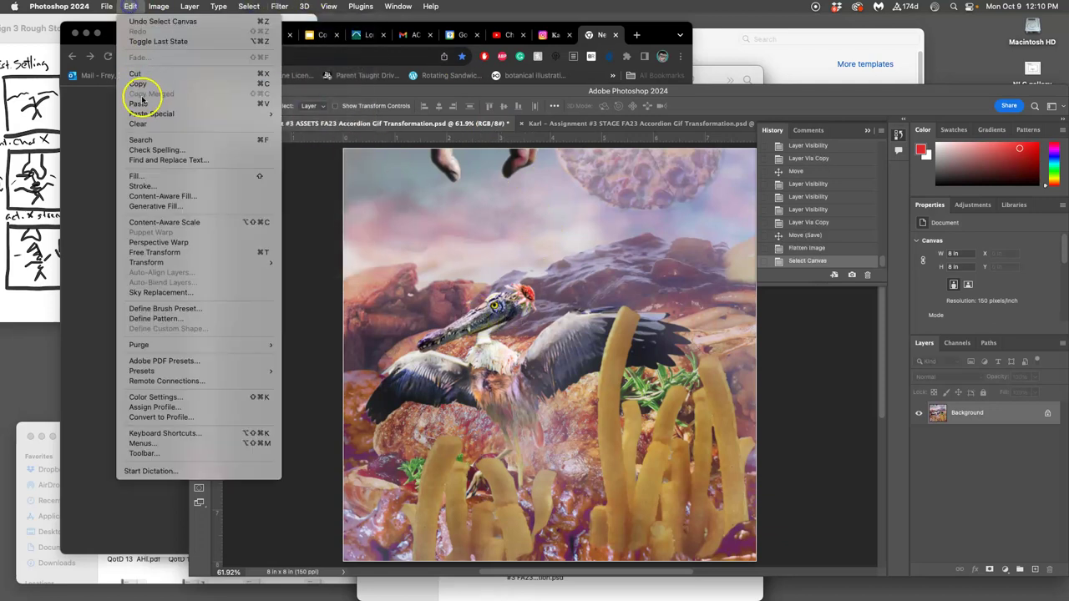
left_click(139, 78)
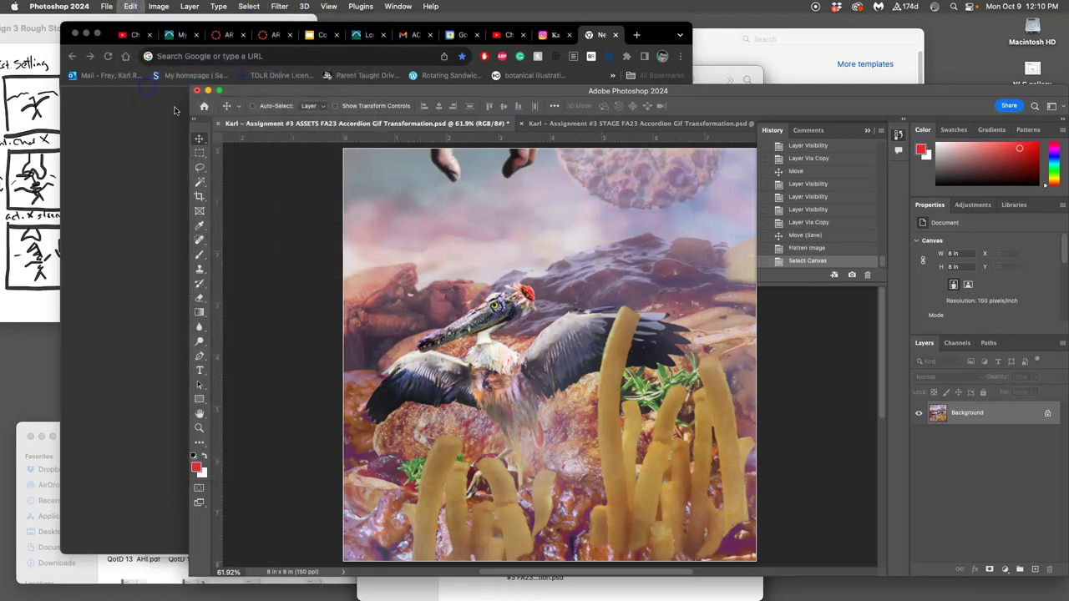
Revert ASSETS to before flattening and paste the copy into STAGE as Layer 10
left_click(842, 239)
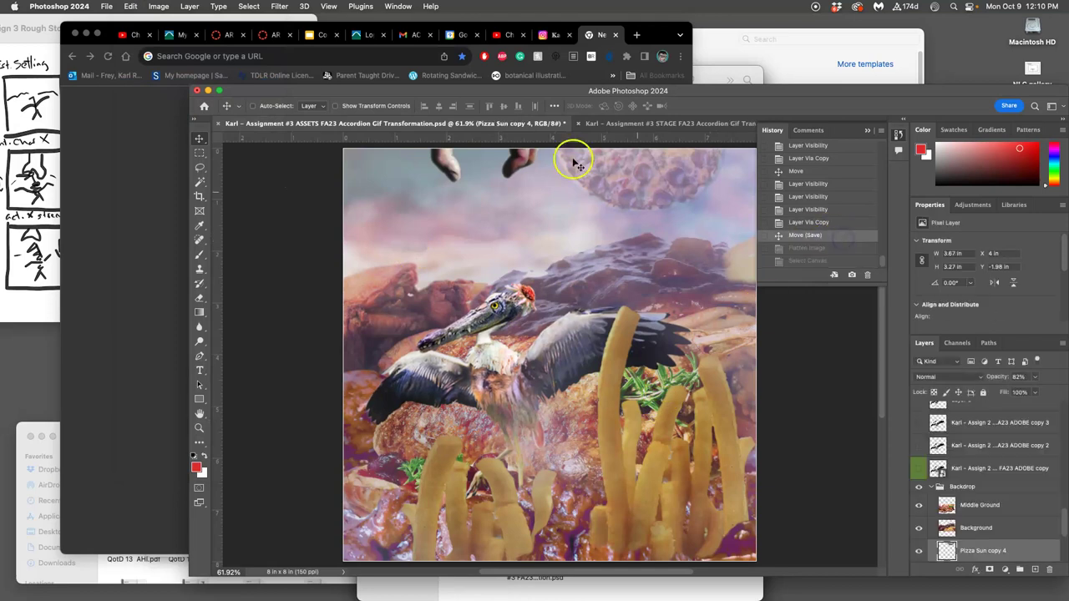
left_click(628, 122)
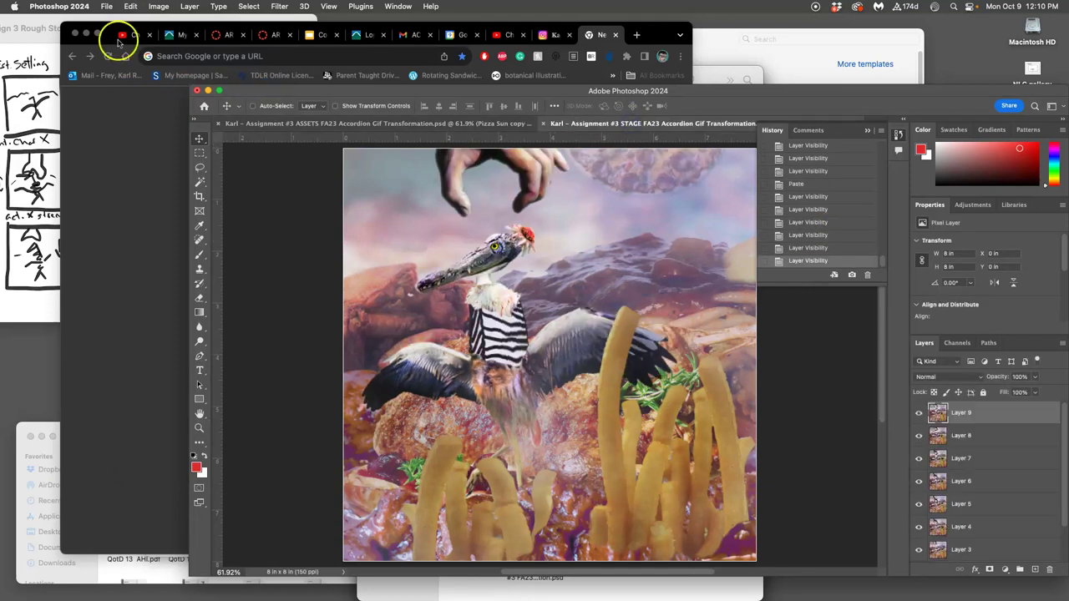
left_click(134, 7)
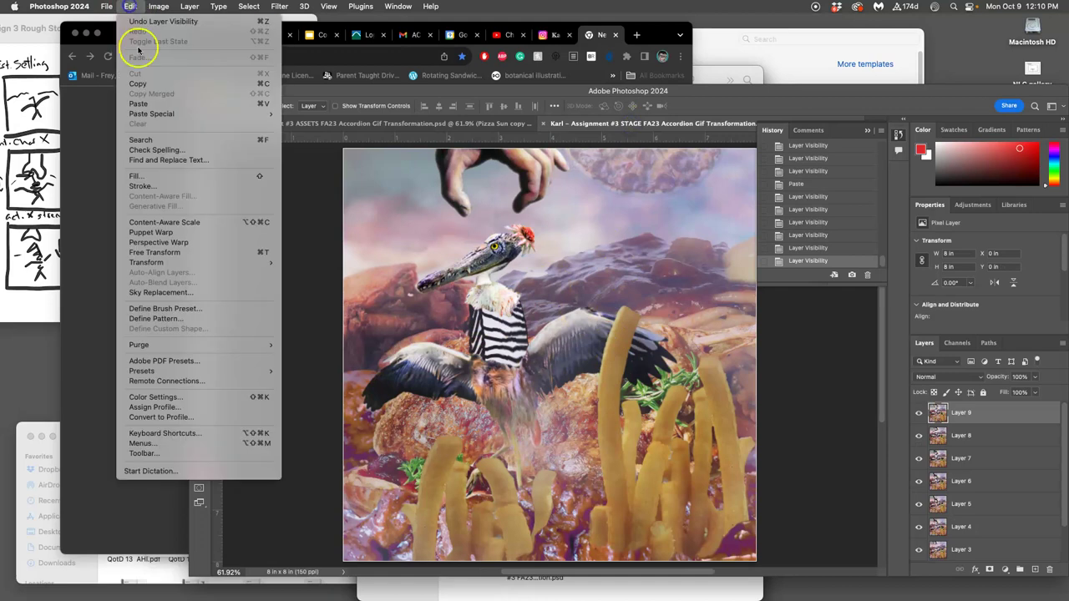
left_click(142, 103)
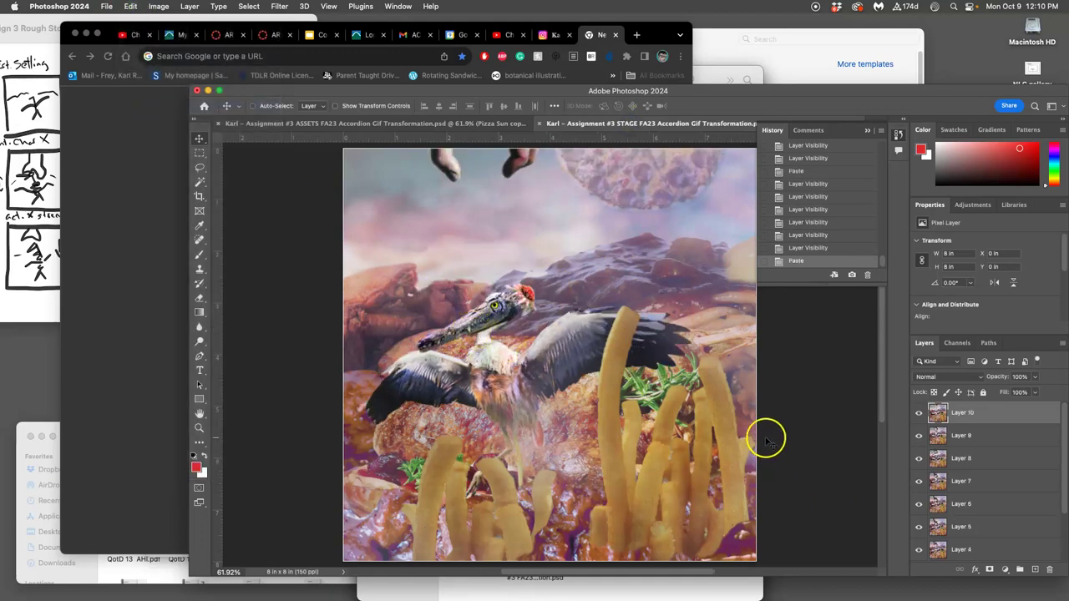
Look over the restored ASSETS layers list, then return to STAGE
left_click(431, 123)
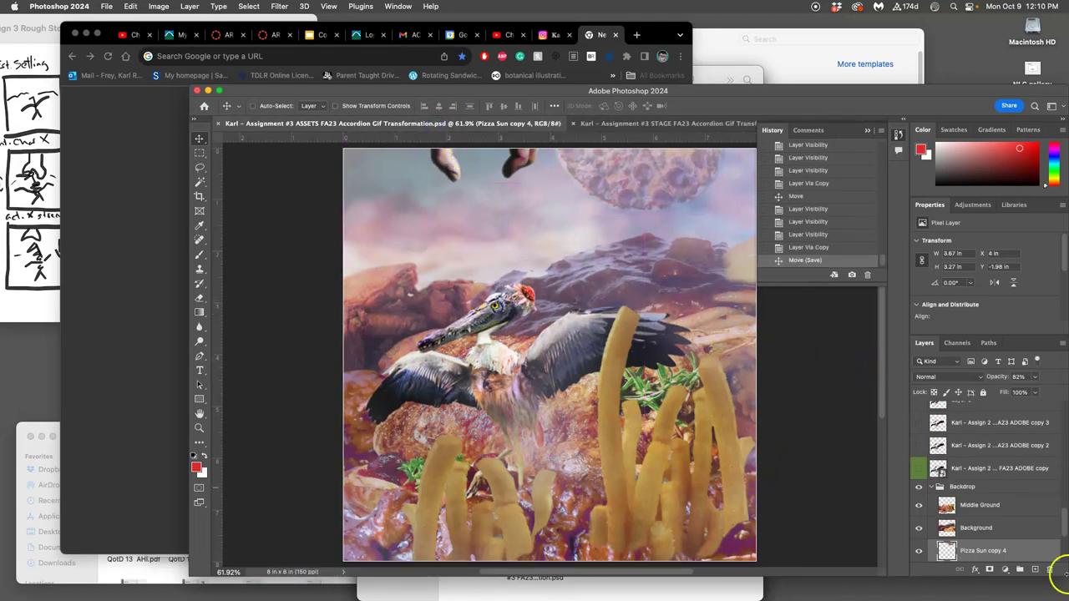
scroll(978, 542, "down", 1)
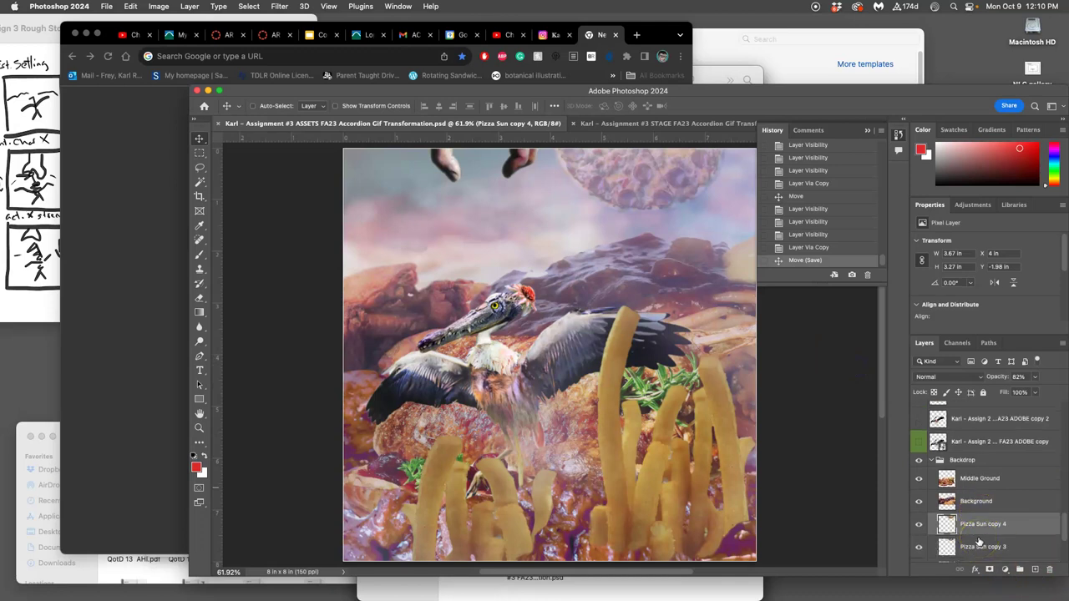
scroll(988, 479, "up", 3)
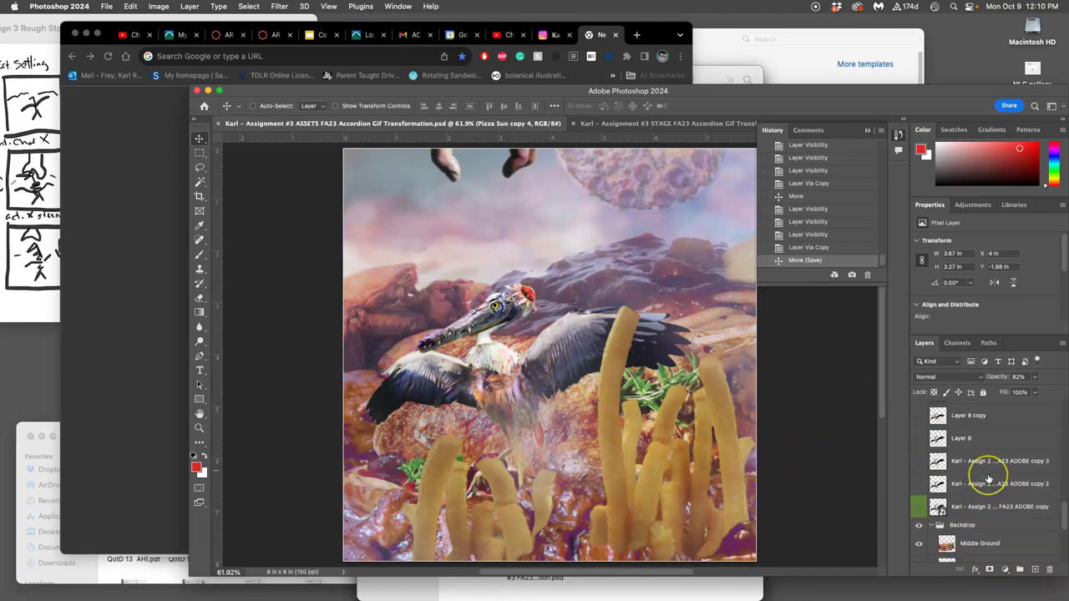
scroll(988, 478, "up", 2)
scroll(988, 479, "up", 5)
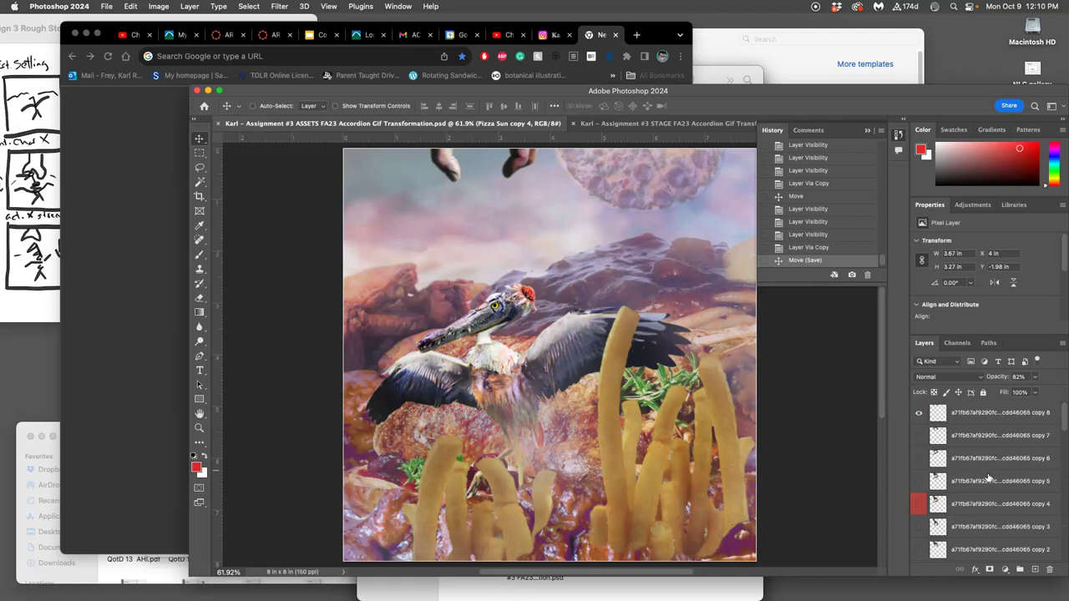
left_click(699, 123)
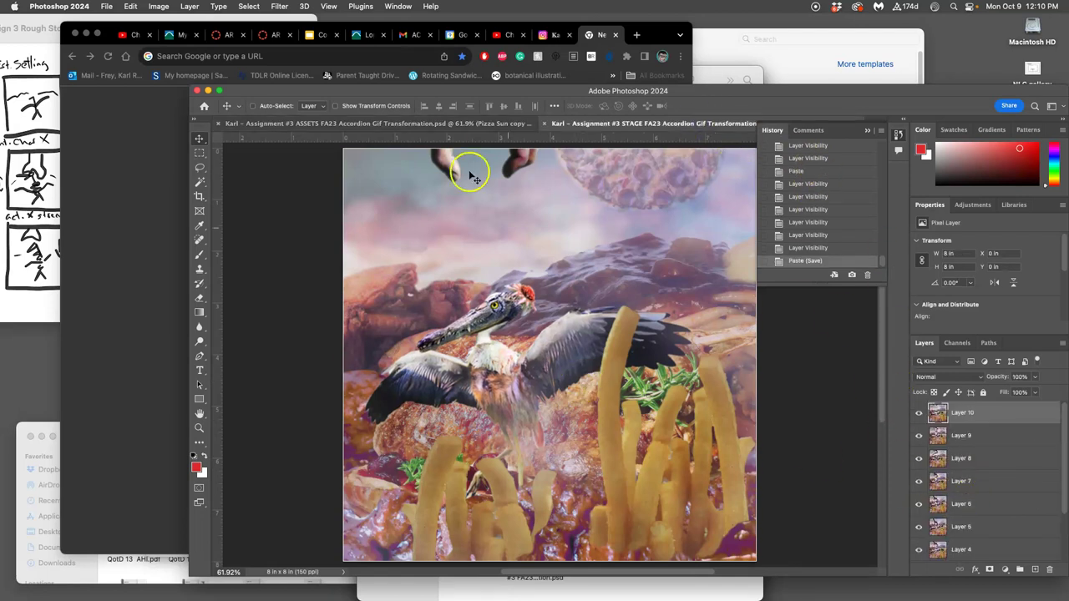
Show the Timeline, make frames from layers, and set all ten frames to a 0.3 s delay
left_click(399, 5)
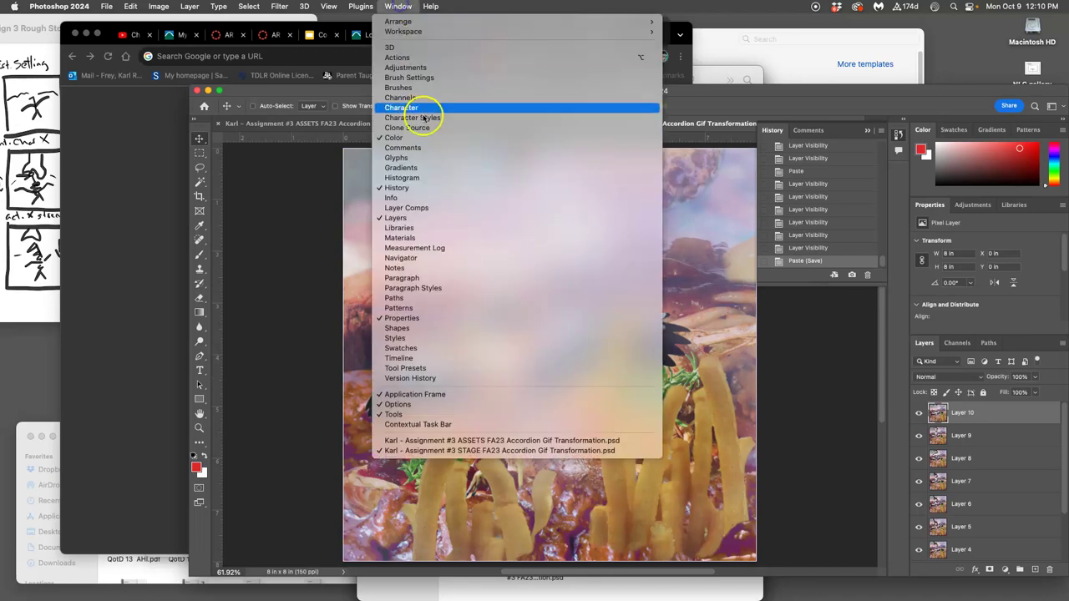
left_click(438, 339)
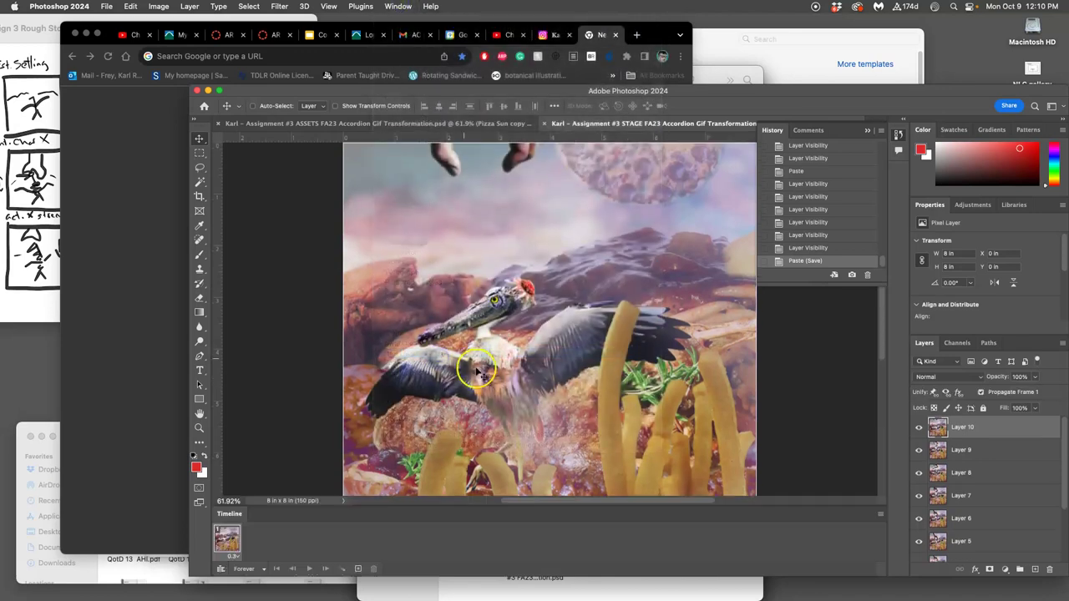
left_click(879, 514)
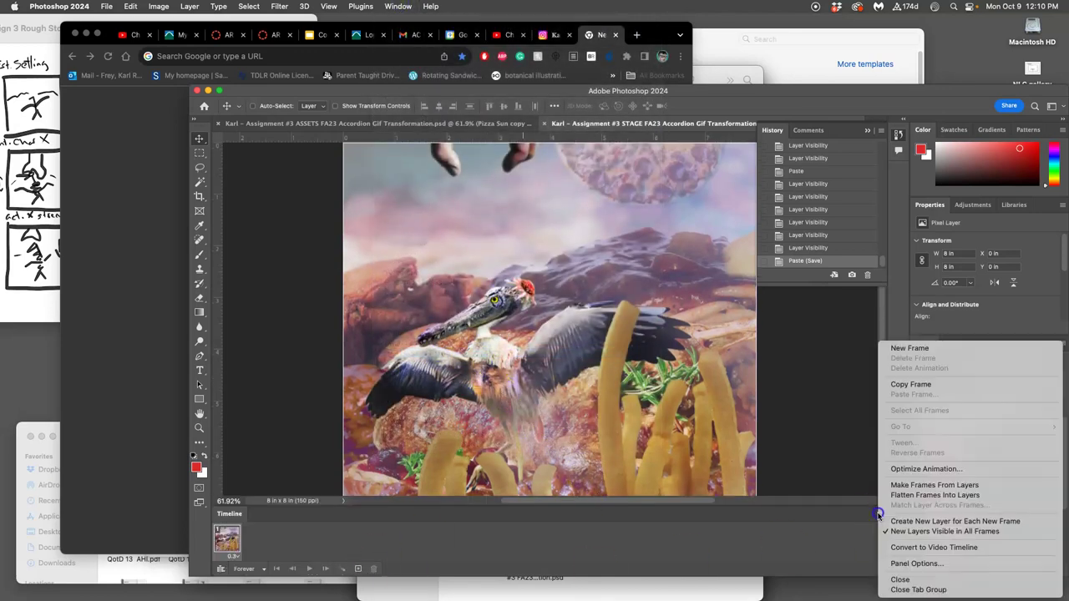
left_click(917, 487)
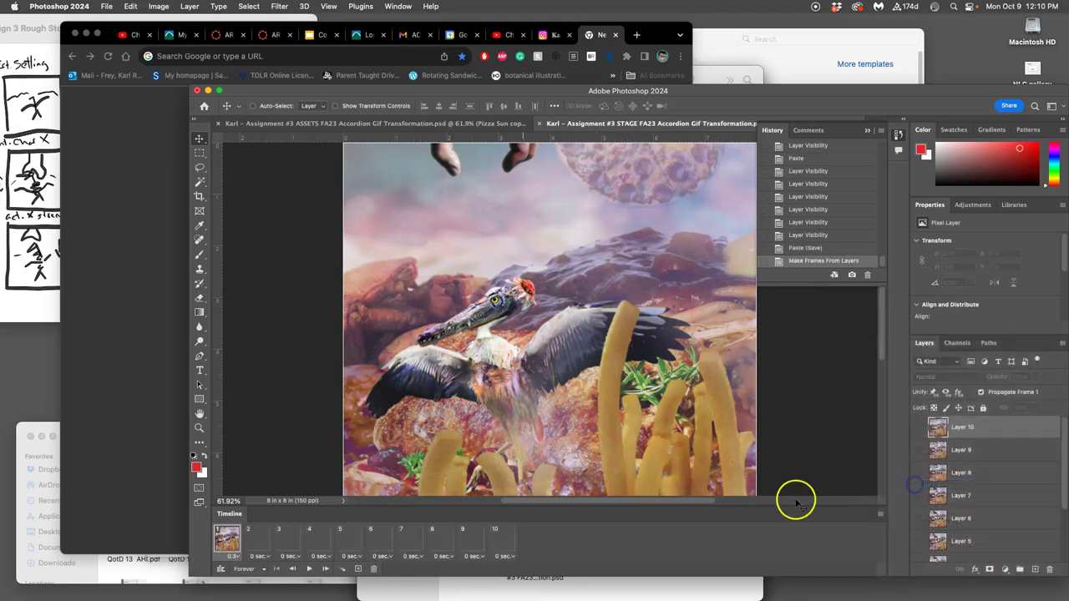
left_click(506, 543, "shift")
left_click(510, 558)
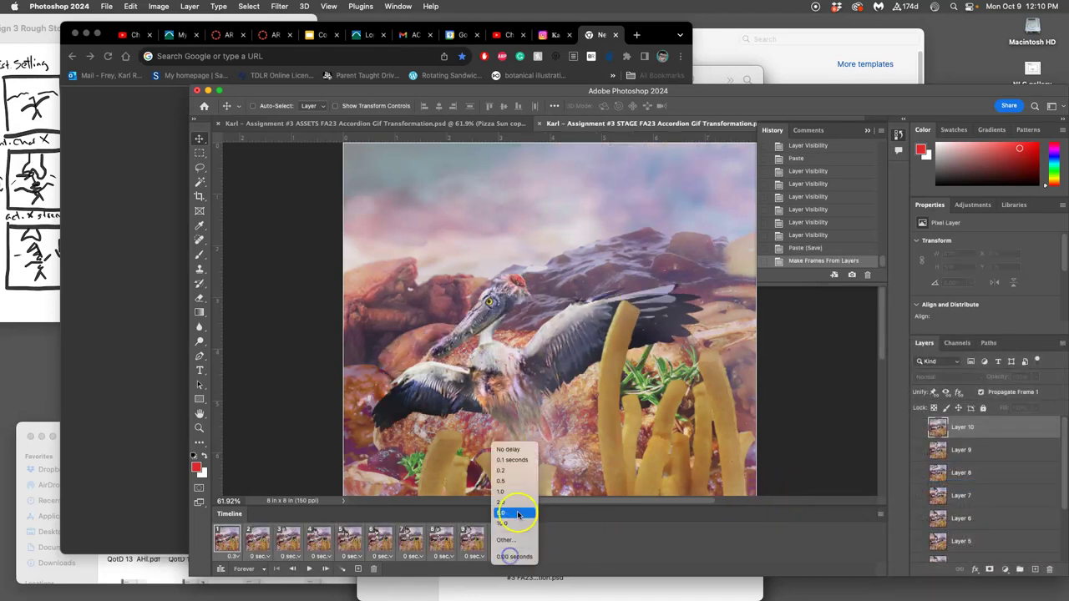
left_click(513, 539)
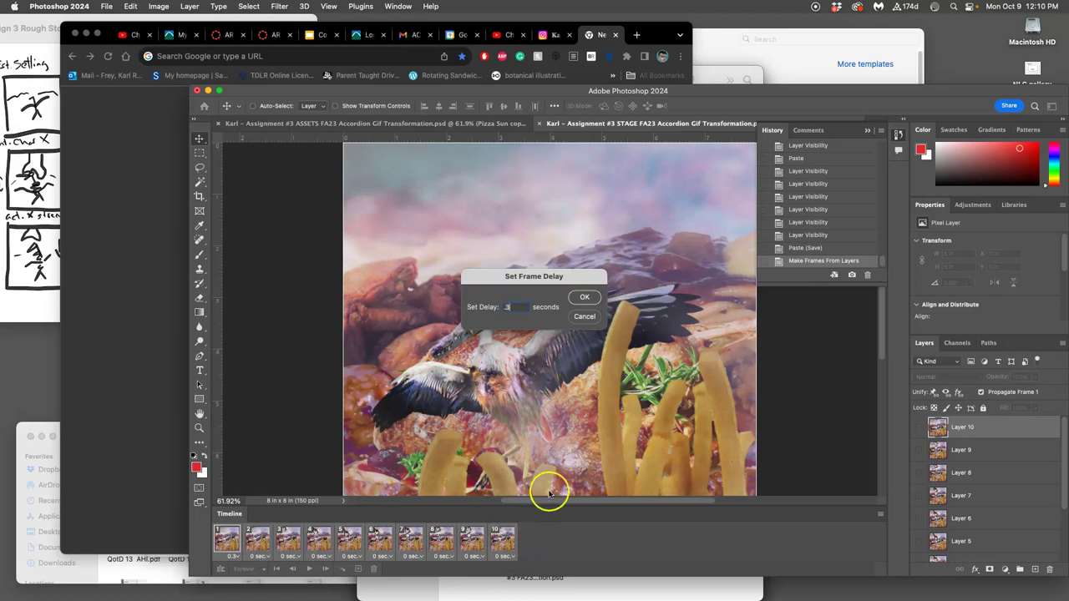
left_click(586, 295)
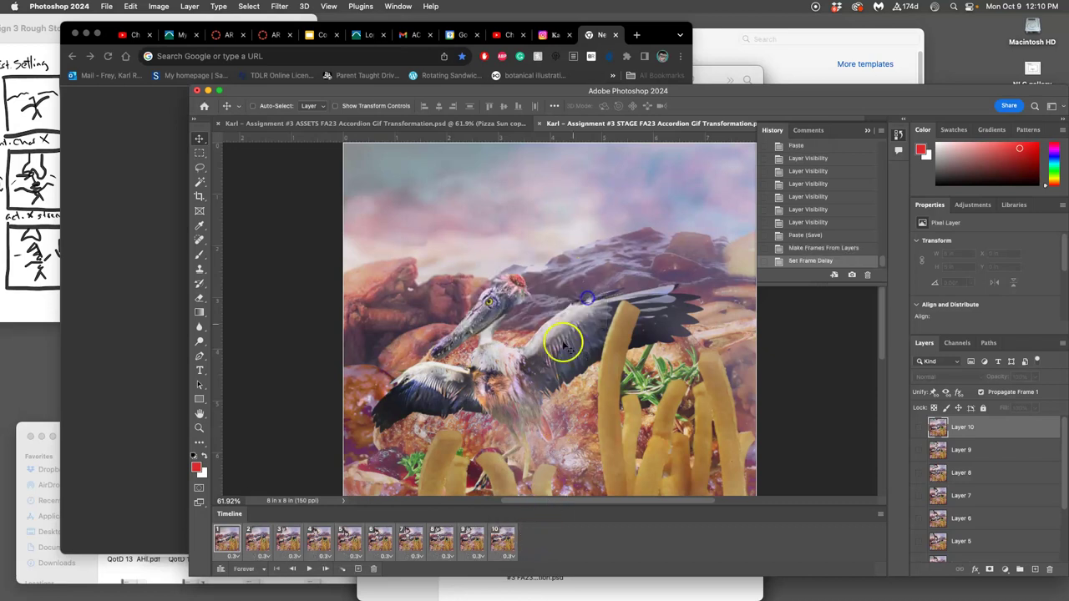
Play the animation preview with the canvas zoomed out to 50%, then stop it
left_click(310, 569)
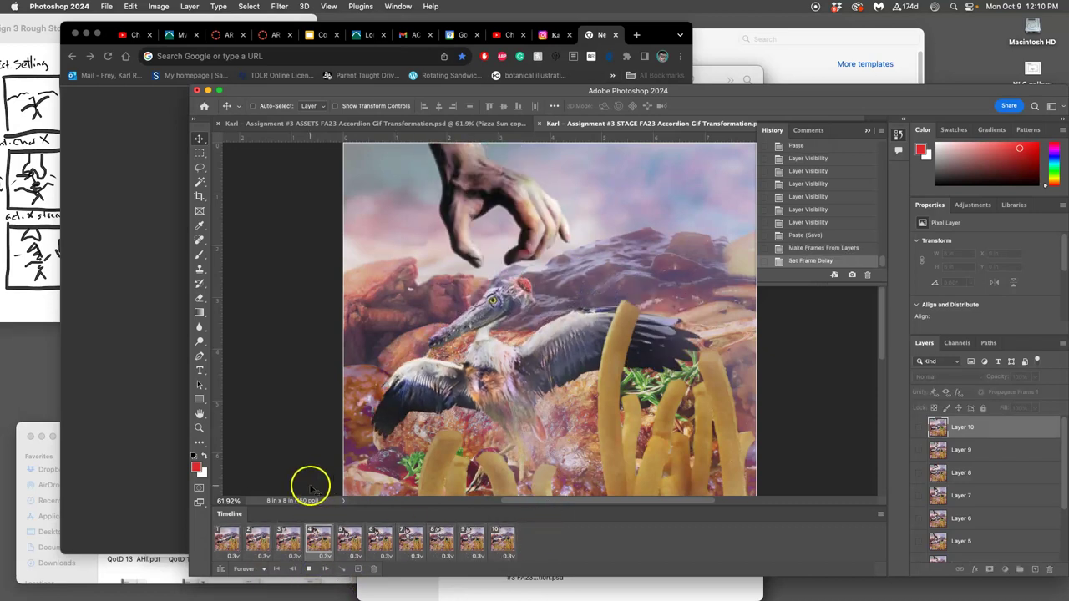
key("super+minus")
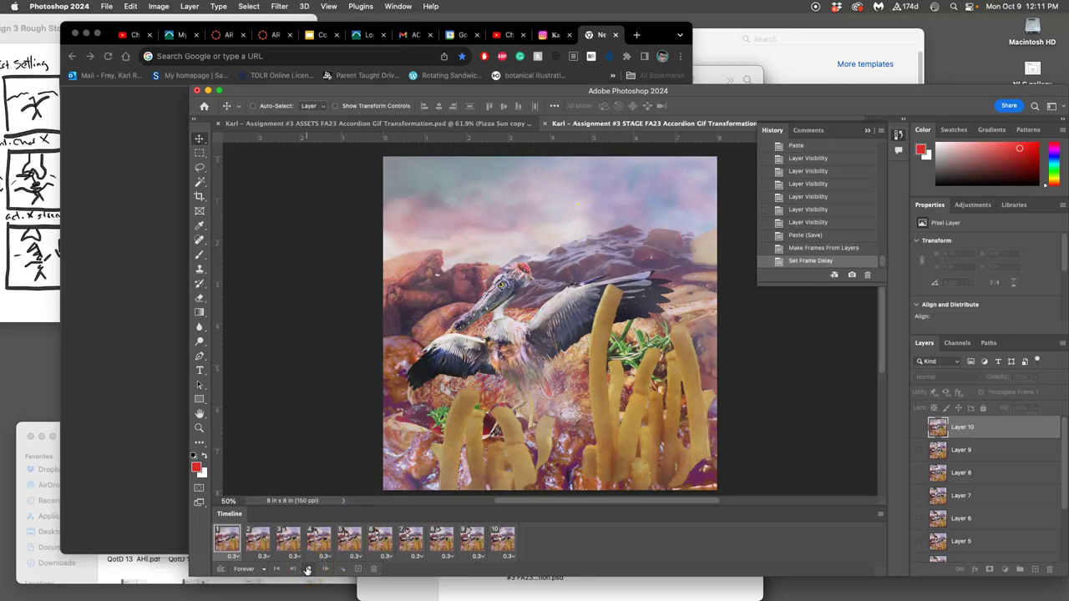
left_click(307, 569)
Delete the extra frames, hide the Timeline, and save the STAGE document
left_click(504, 543)
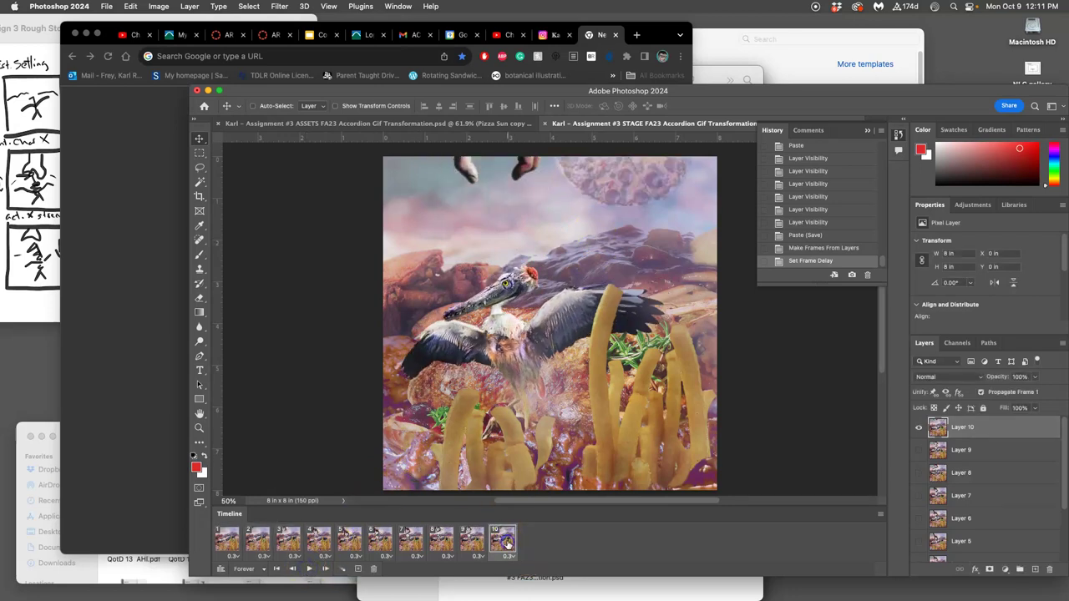
left_click(230, 541, "shift")
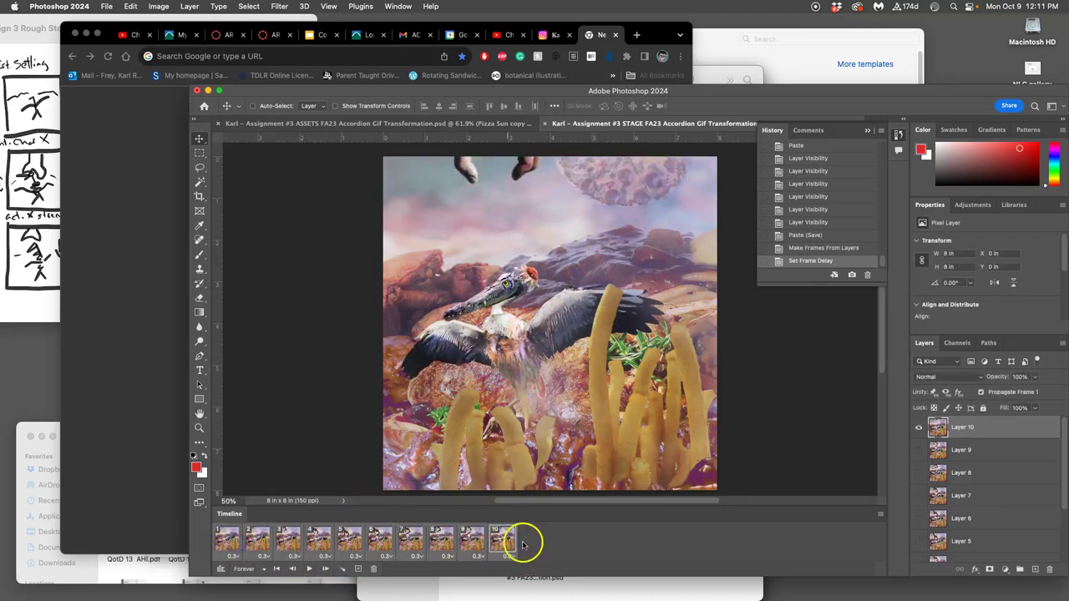
left_click(371, 569)
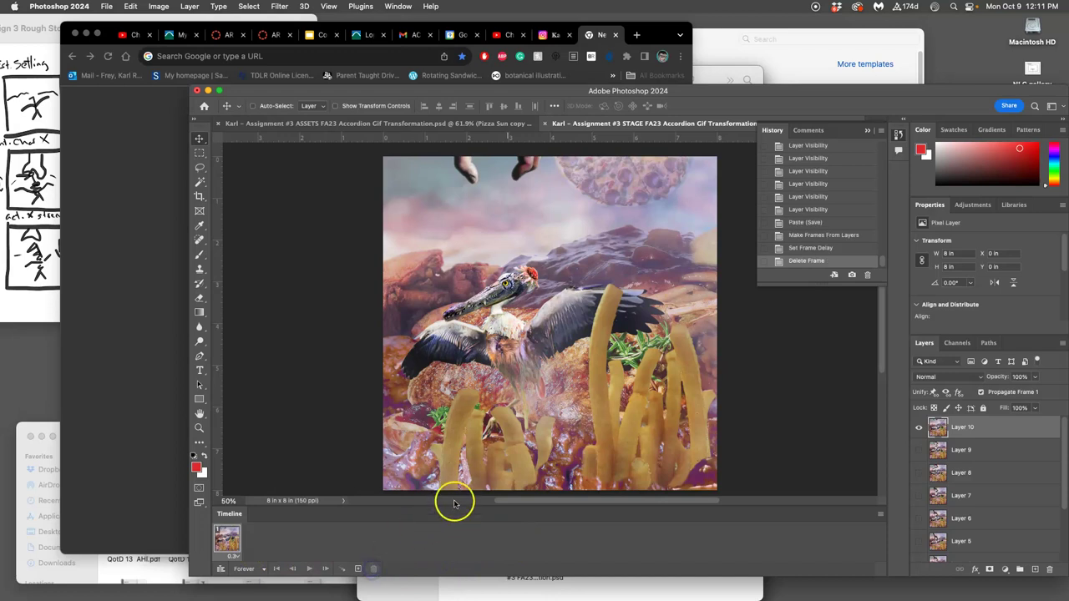
left_click(399, 7)
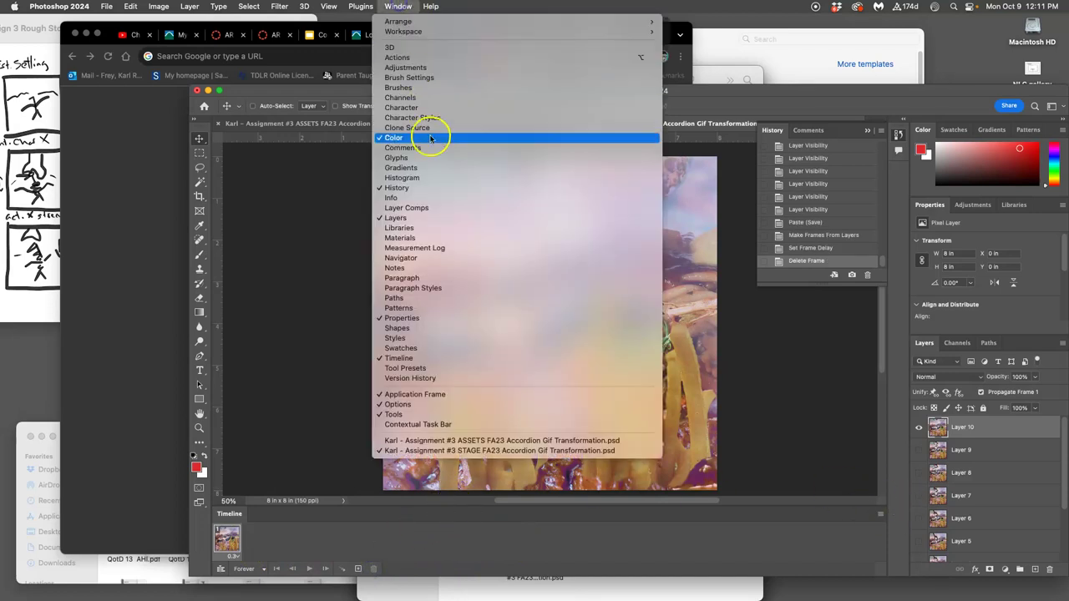
left_click(424, 357)
key("super+s")
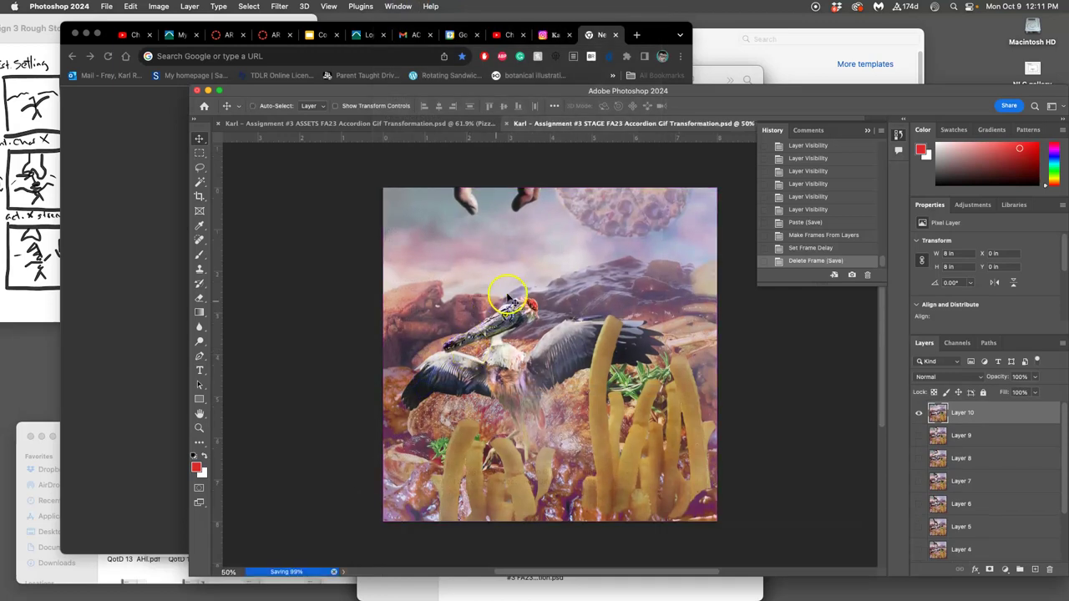
In the ASSETS collage, nudge the Pizza Sun slightly and check Pizza Sun copy 4's visibility
left_click(398, 124)
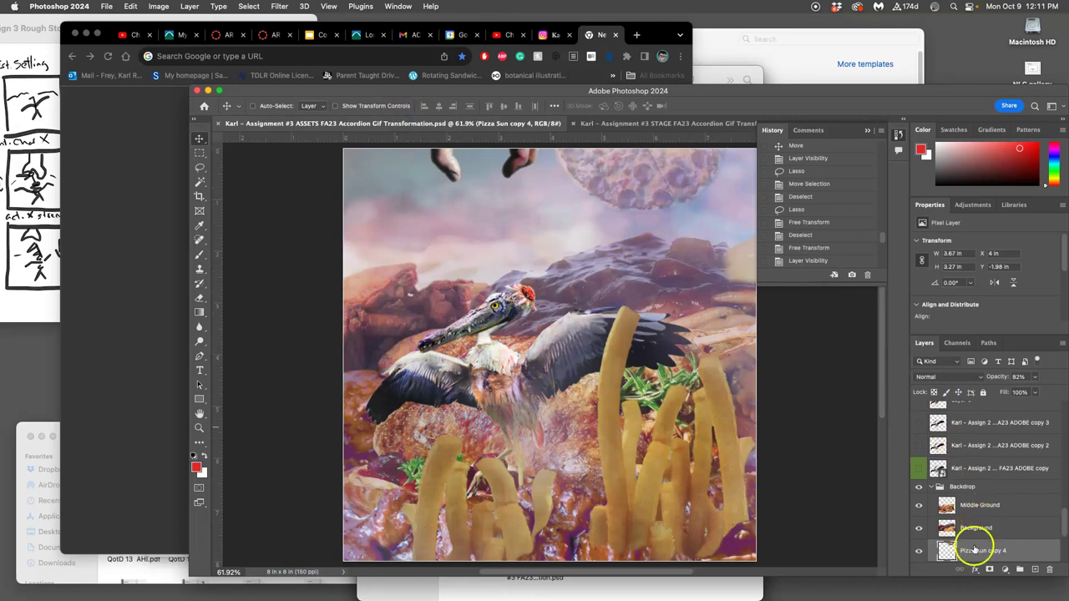
mouse_move(652, 184)
left_mouse_down()
mouse_move(644, 178)
mouse_move(650, 192)
left_mouse_up()
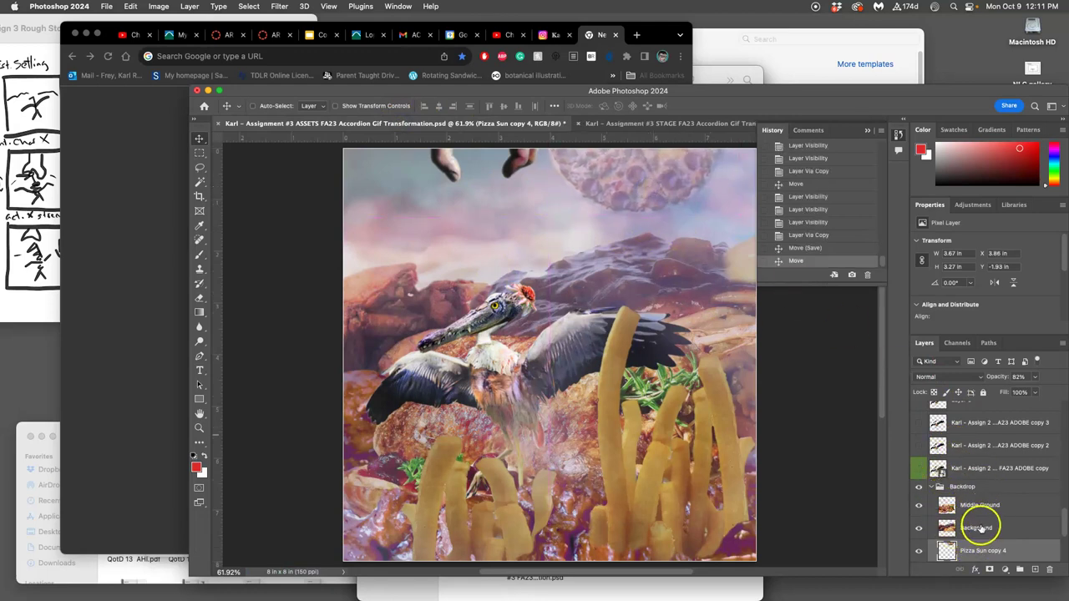
left_click(918, 549)
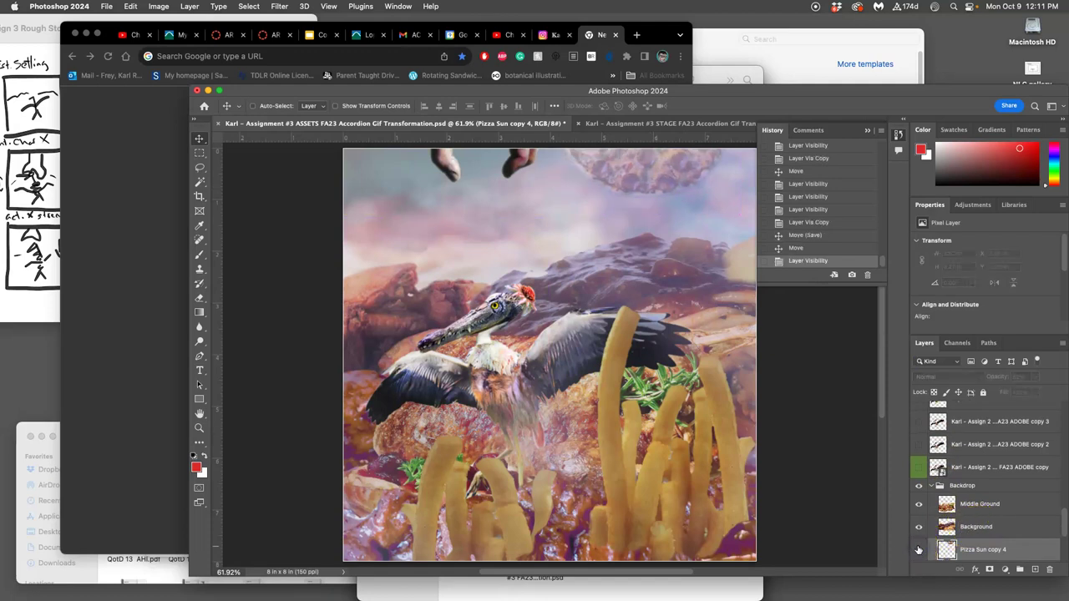
left_click(918, 550)
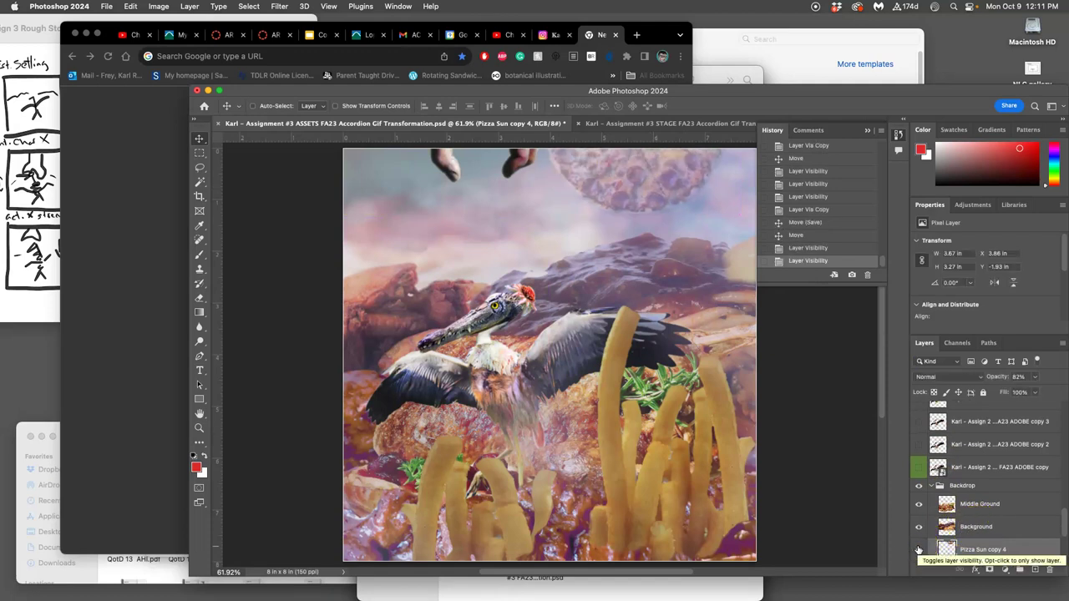
Toggle the Pizza Sun copy layers so copy 4 shows while copies 3 and 2 are hidden
scroll(941, 535, "down", 2)
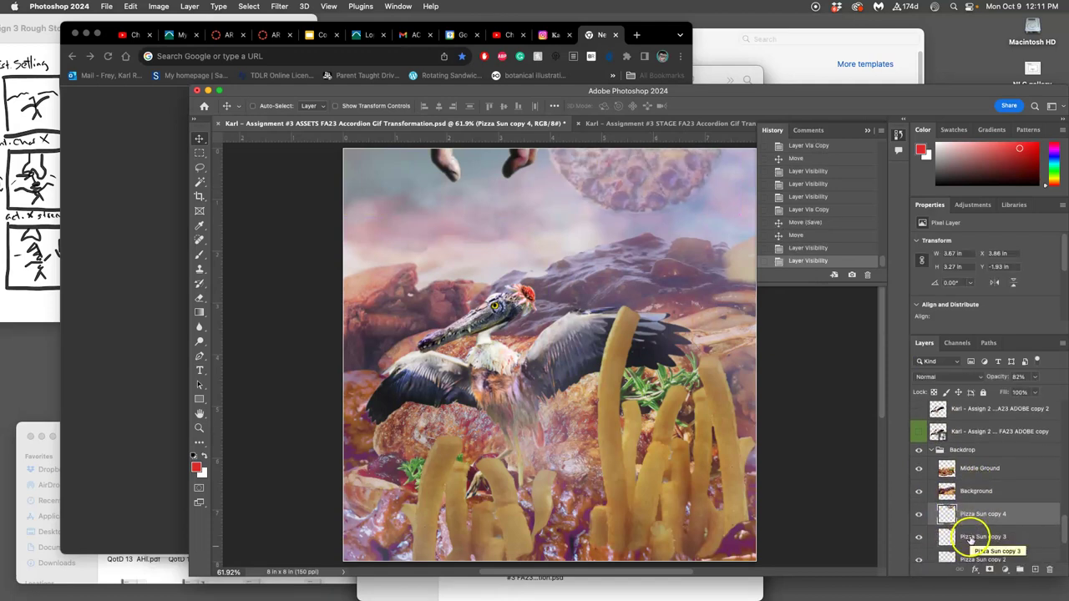
left_click(918, 537)
left_click(918, 537)
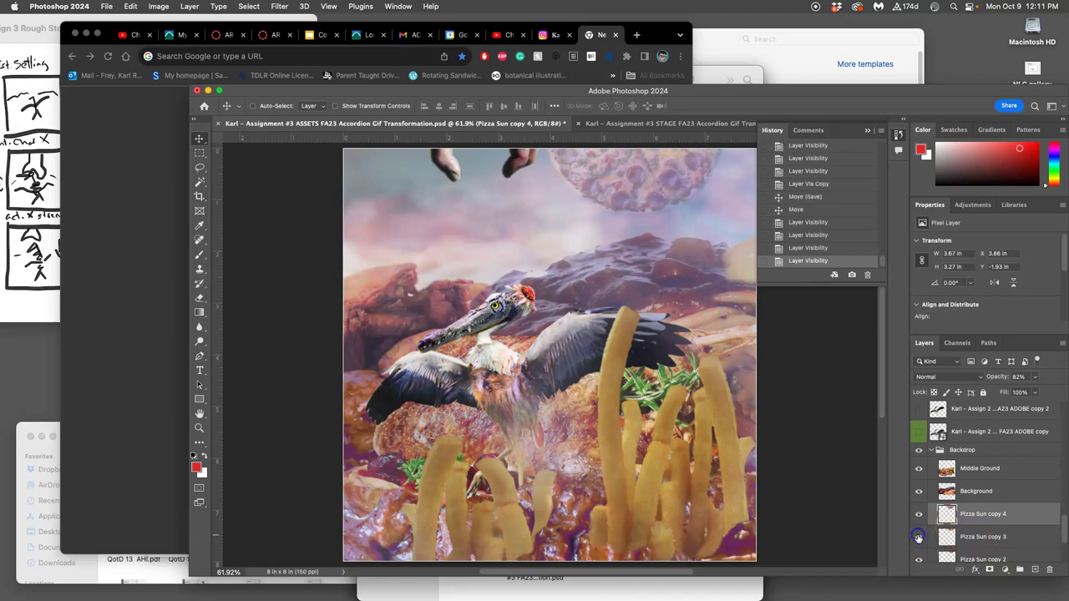
scroll(932, 537, "down", 2)
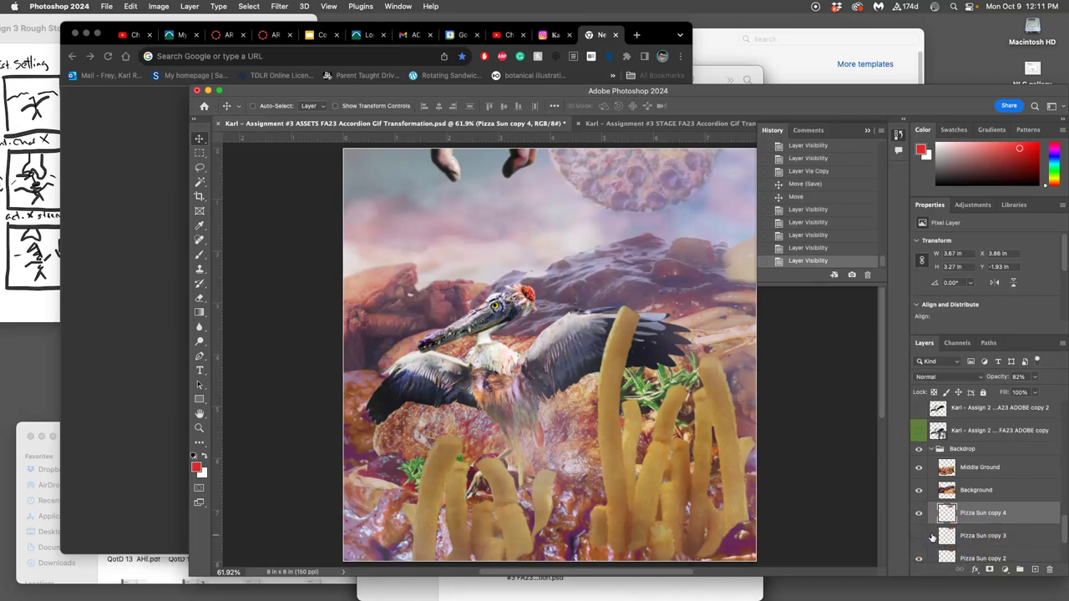
left_click(917, 518)
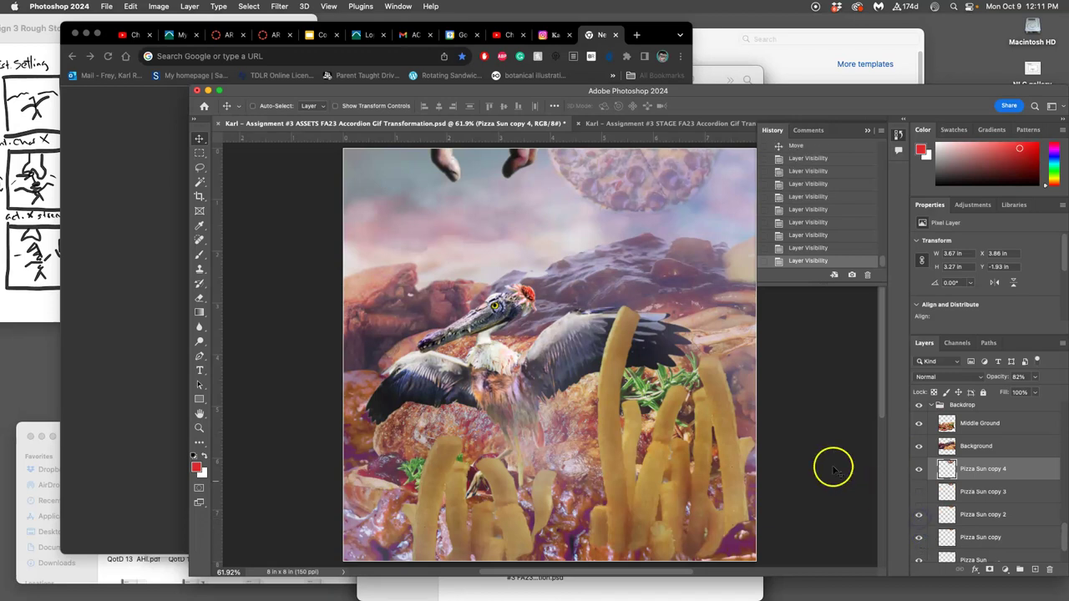
scroll(695, 375, "up", 1)
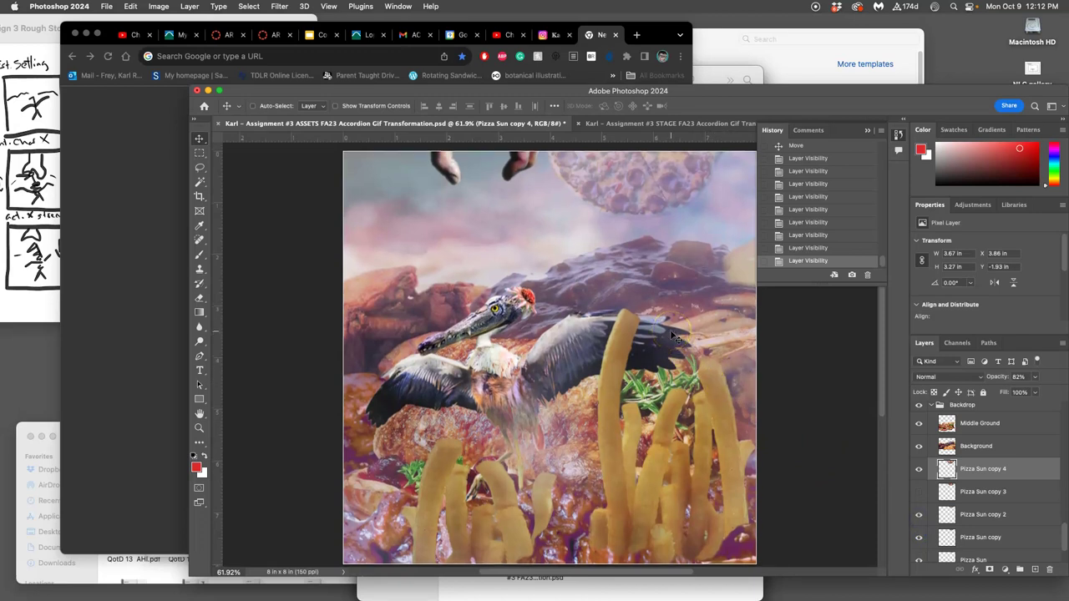
left_click_drag(675, 335, 764, 338)
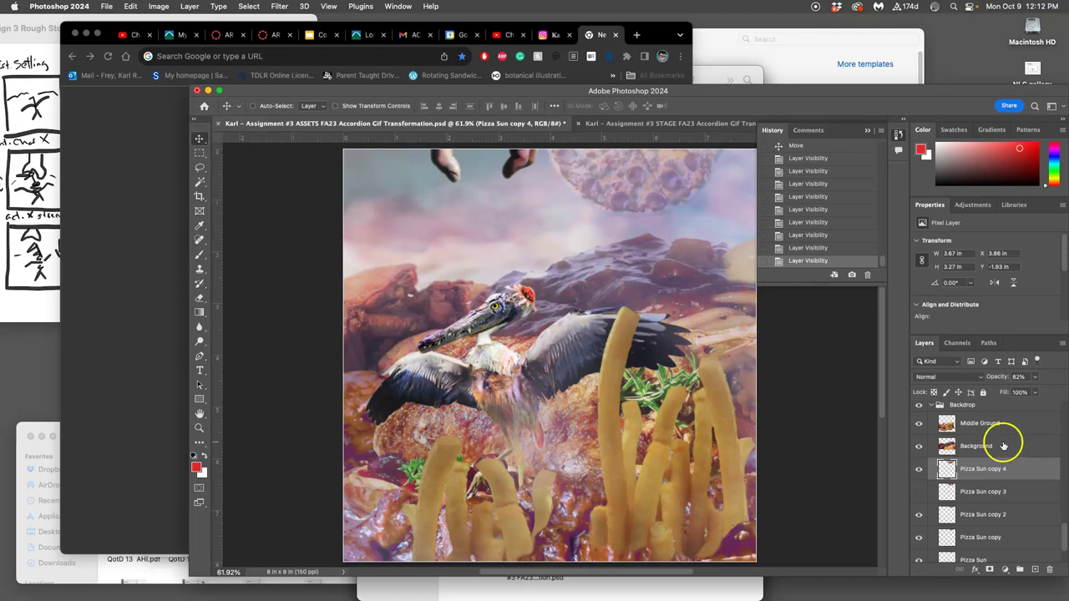
scroll(1003, 446, "up", 2)
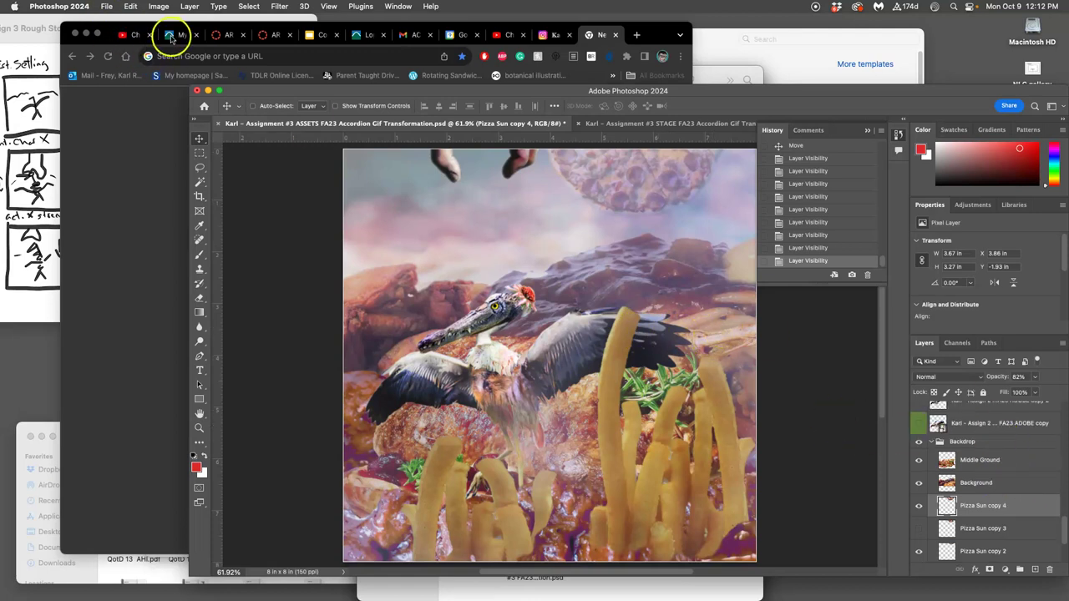
Save ASSETS, flatten it with hidden layers discarded, and select the whole canvas
key("super+s")
left_click(188, 7)
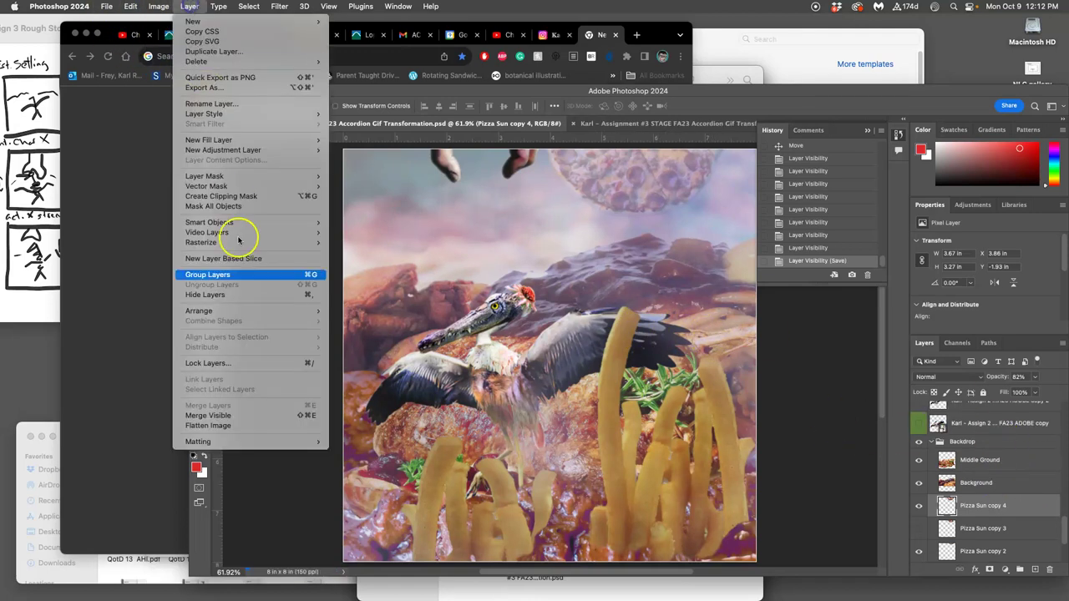
left_click(258, 427)
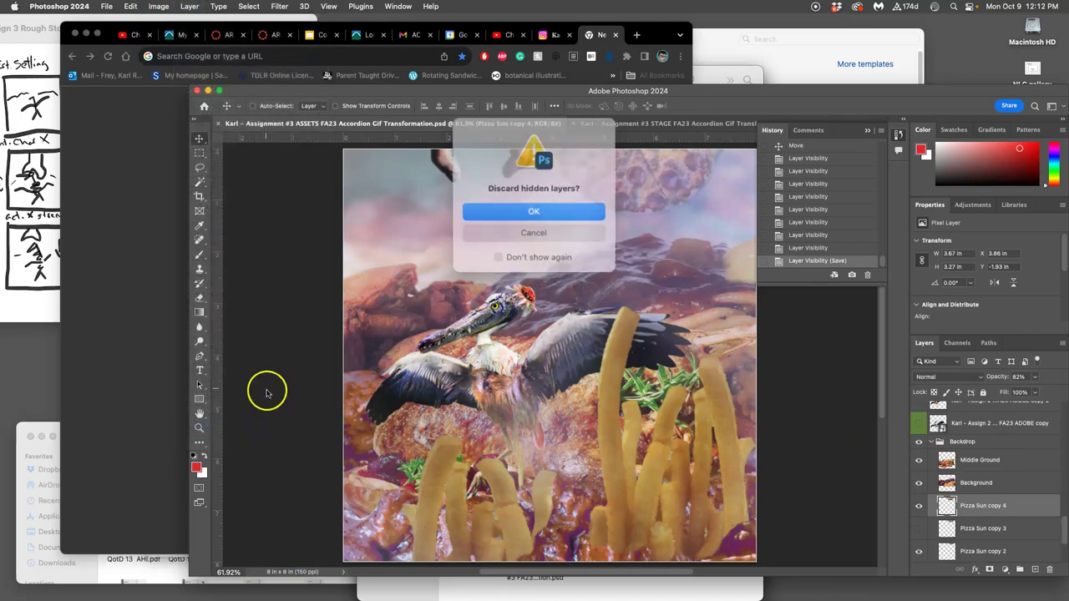
left_click(510, 218)
key("super+a")
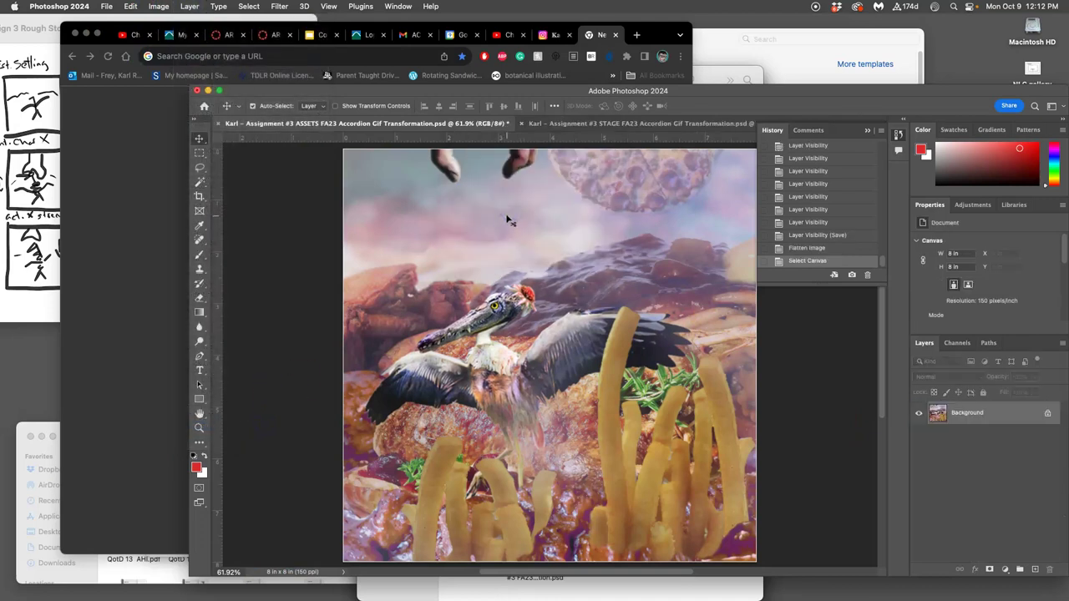
Paste the flattened collage into STAGE as Layer 11 and delete Layer 10
left_click(589, 123)
key("super+v")
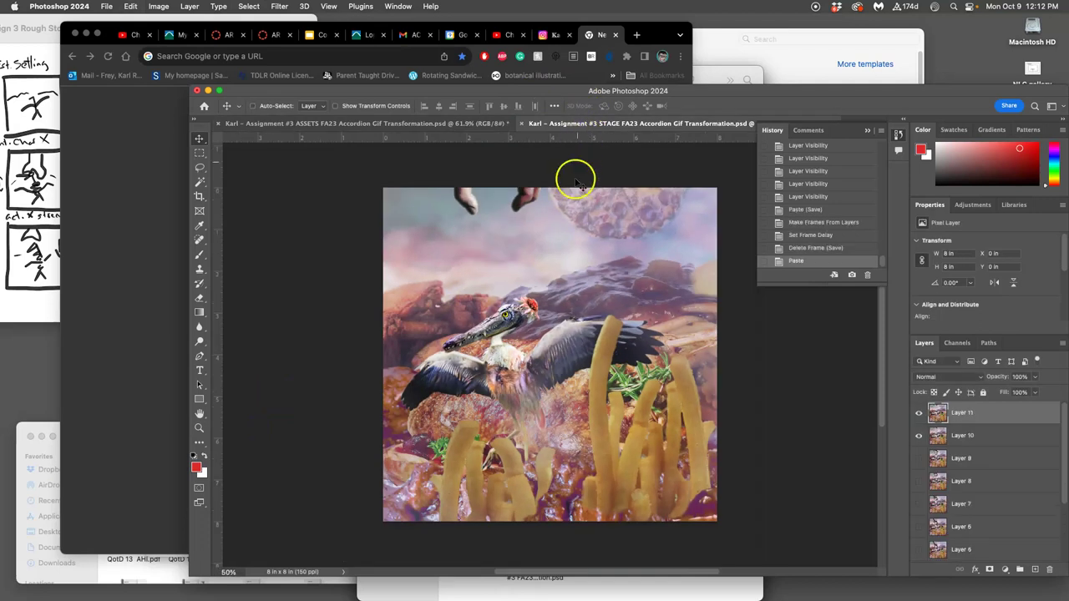
left_click(919, 413)
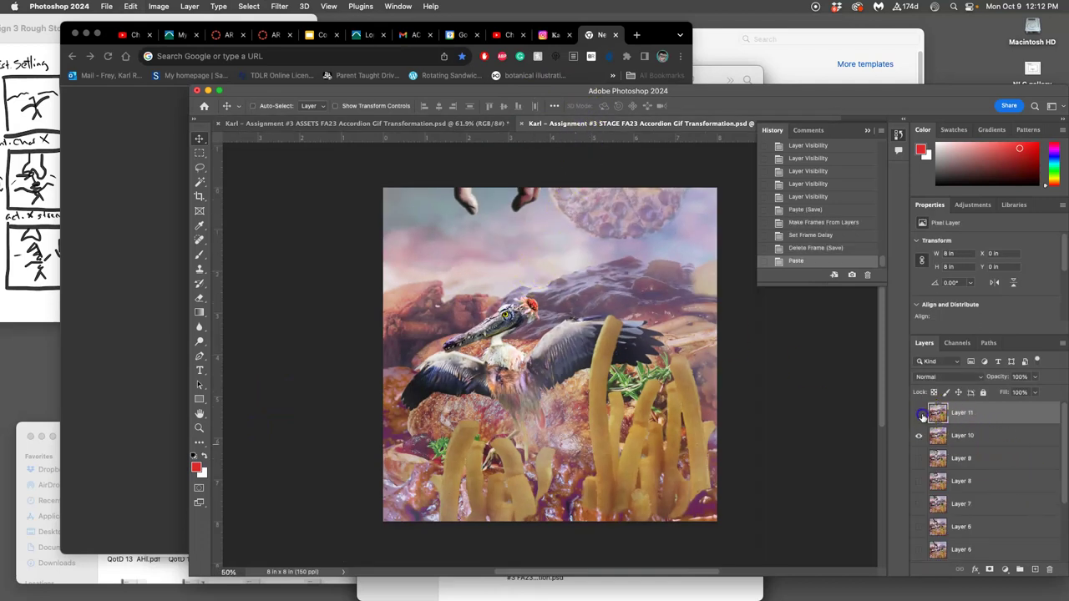
left_click(969, 437)
key("BackSpace")
Compare the new Layer 11 frame against Layer 9 by toggling their visibility
left_click(918, 413)
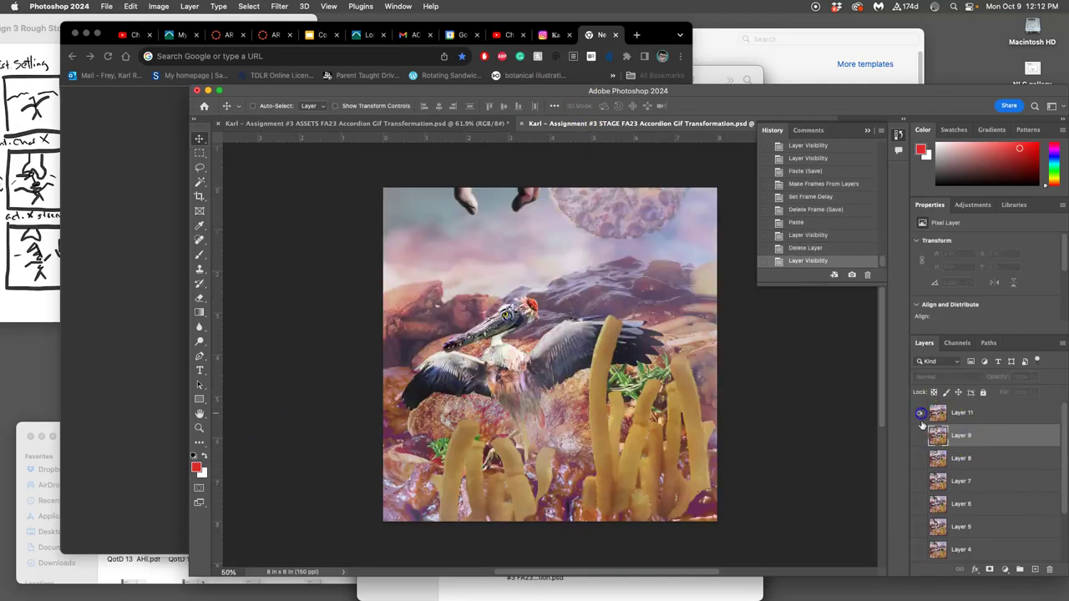
left_click(919, 435)
left_click(919, 414)
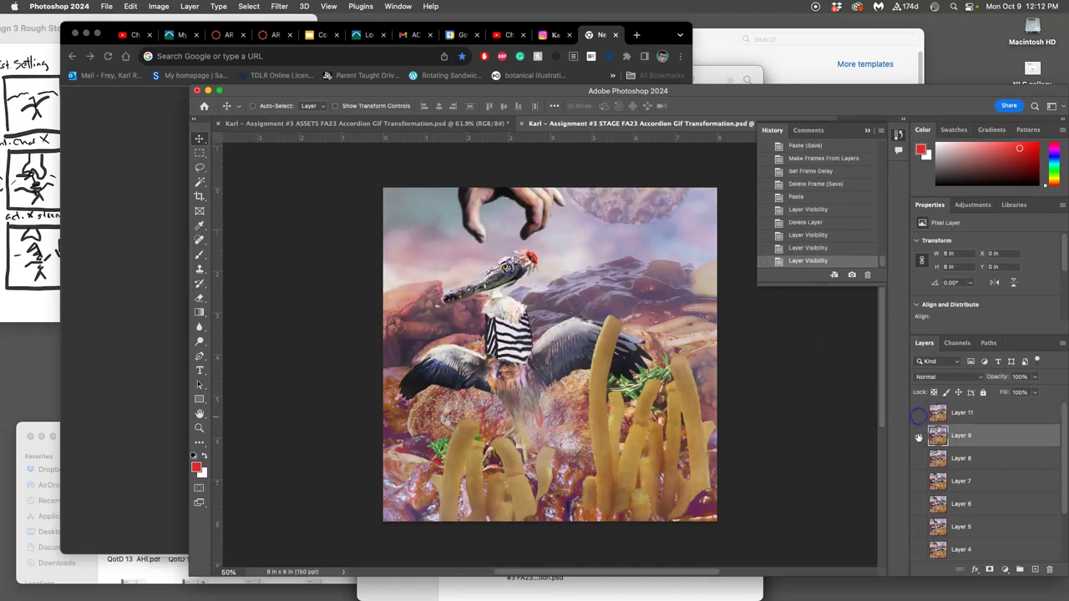
left_click(919, 414)
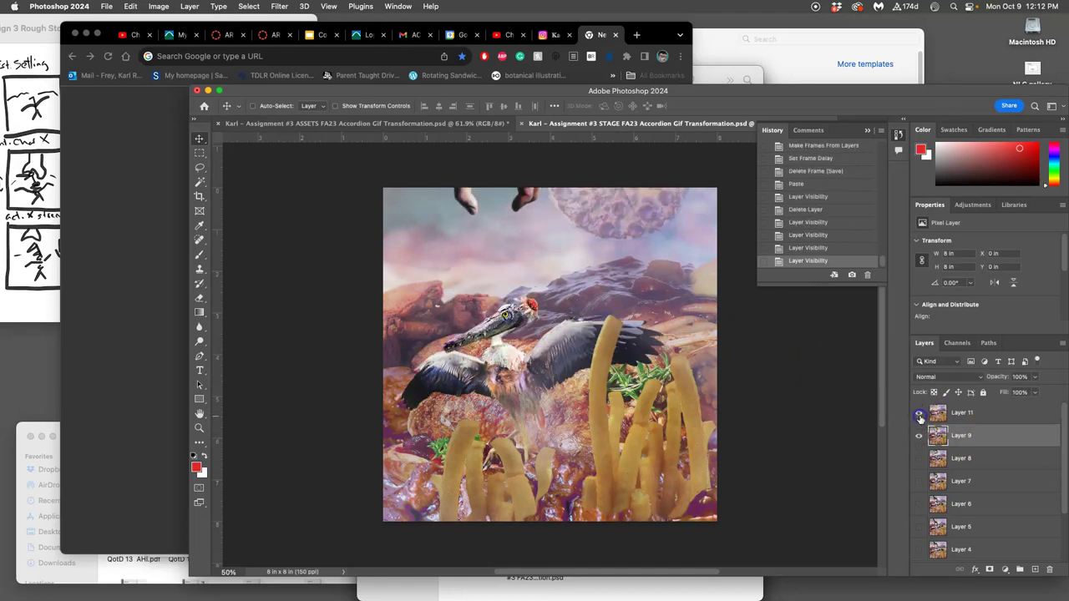
left_click(919, 418)
left_click(920, 418)
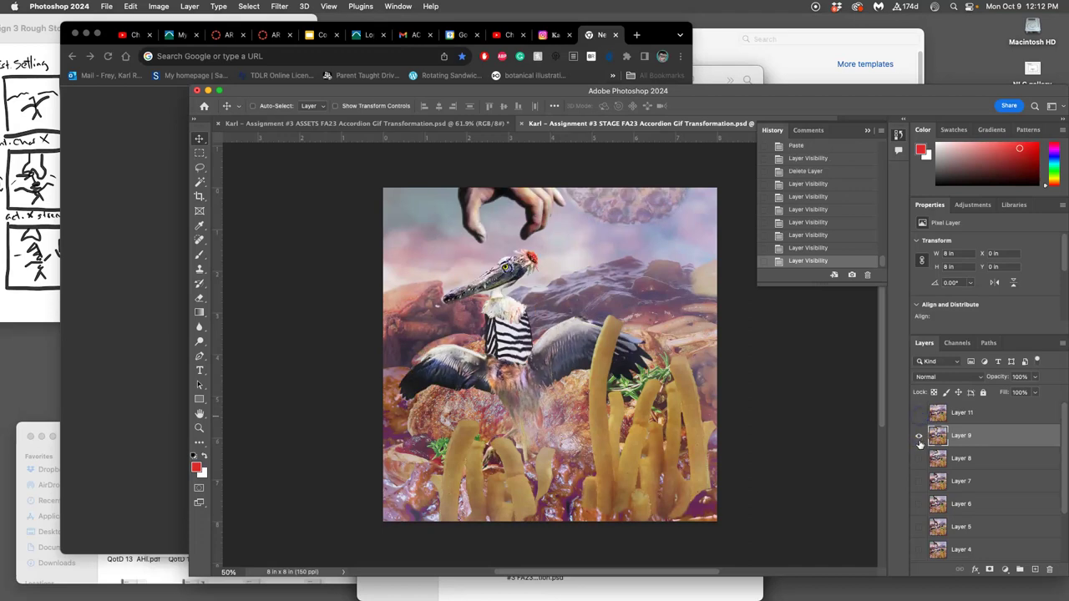
Preview Layers 7–9 in turn, leave all frame layers including Layer 11 visible, and save STAGE
left_click(919, 458)
left_click(918, 481)
left_click(918, 436)
left_click(918, 458)
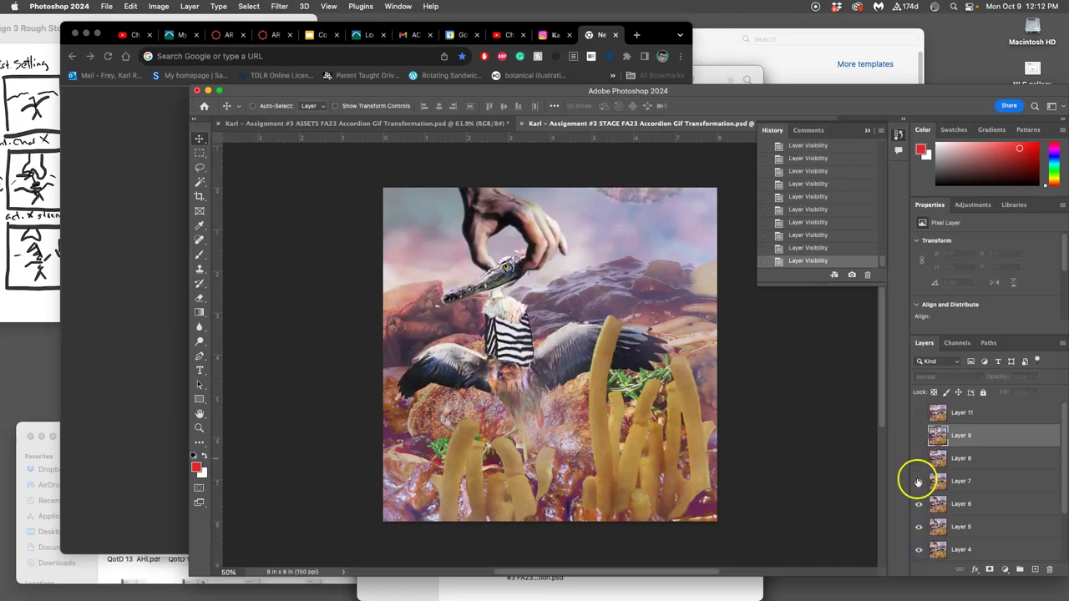
left_click(918, 482)
left_click(919, 481)
left_click(919, 459)
left_click(918, 435)
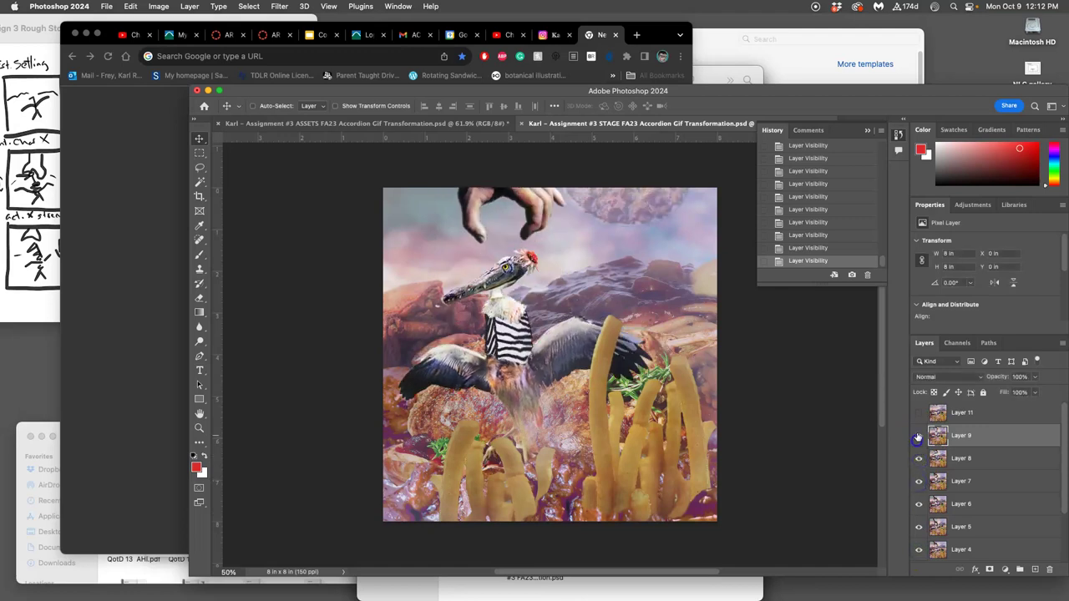
left_click(918, 413)
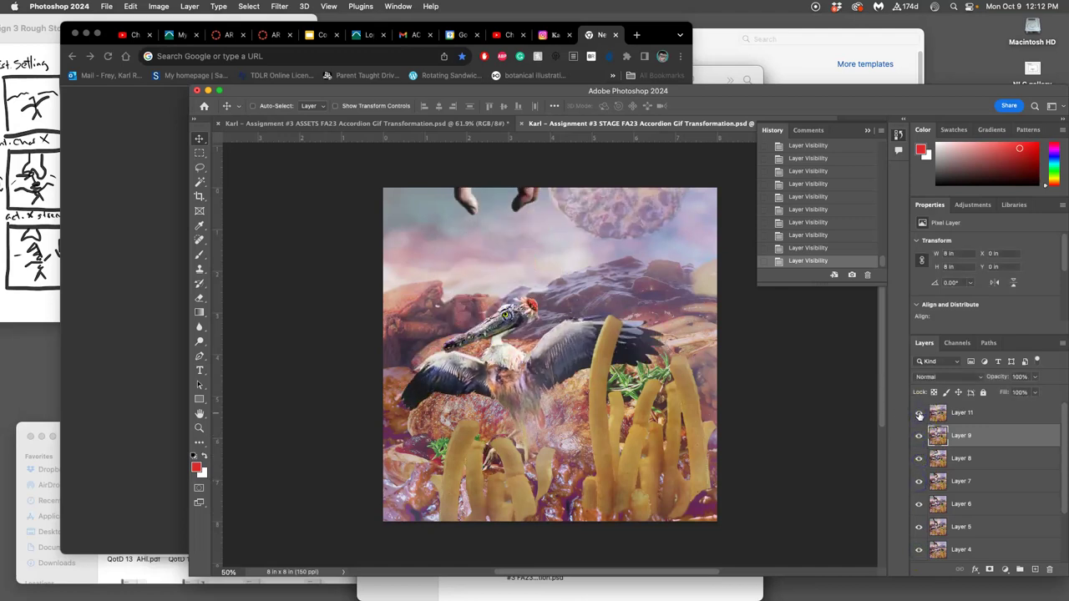
key("super+s")
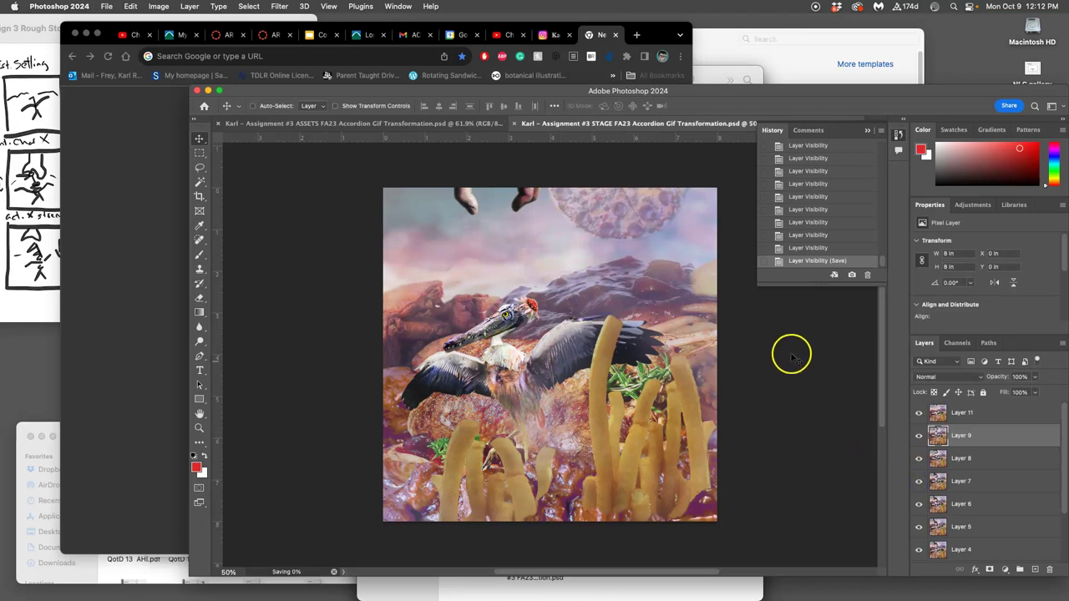
Revert ASSETS to its unflattened saved state, save it, and return to STAGE
left_click(465, 124)
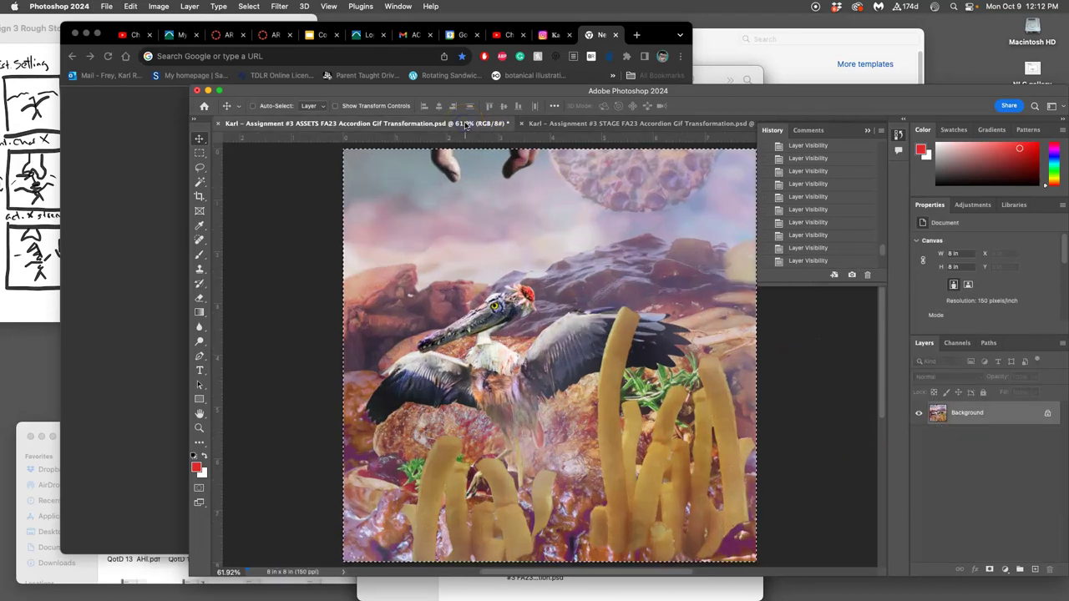
left_click(33, 243)
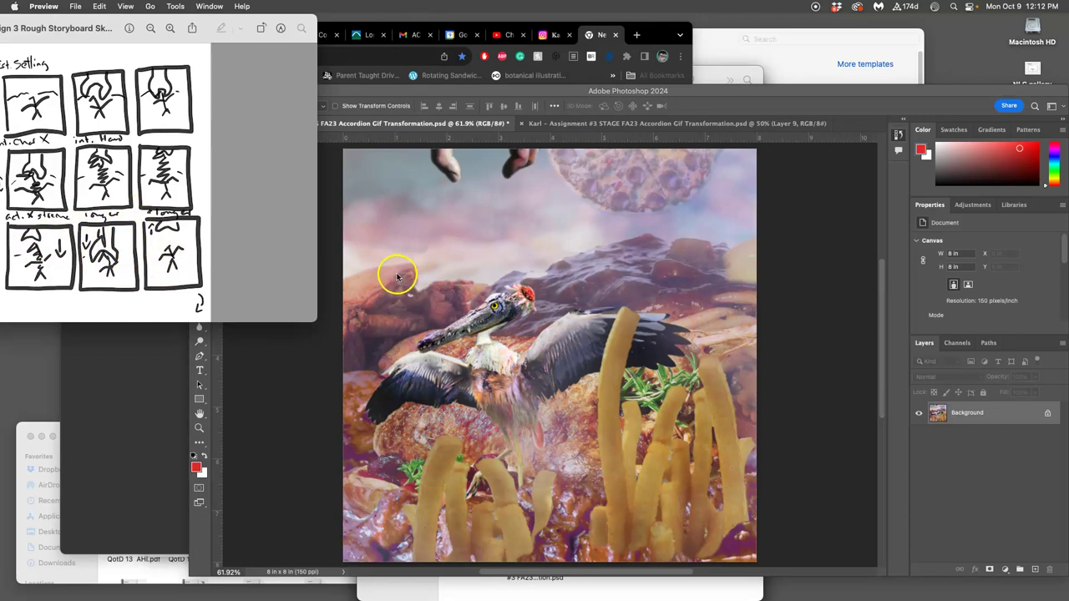
left_click(396, 277)
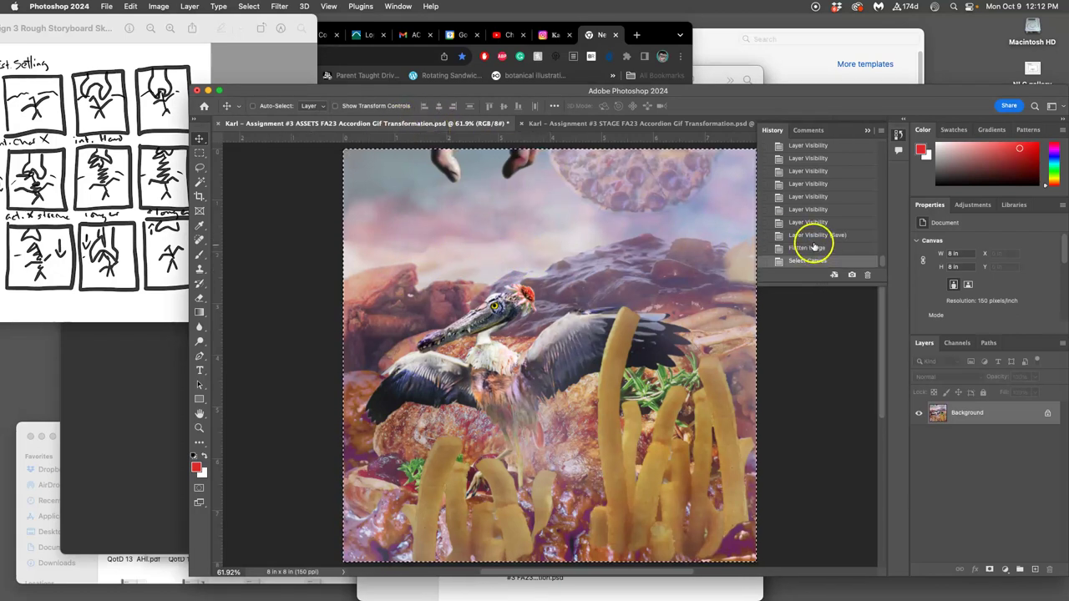
left_click(816, 237)
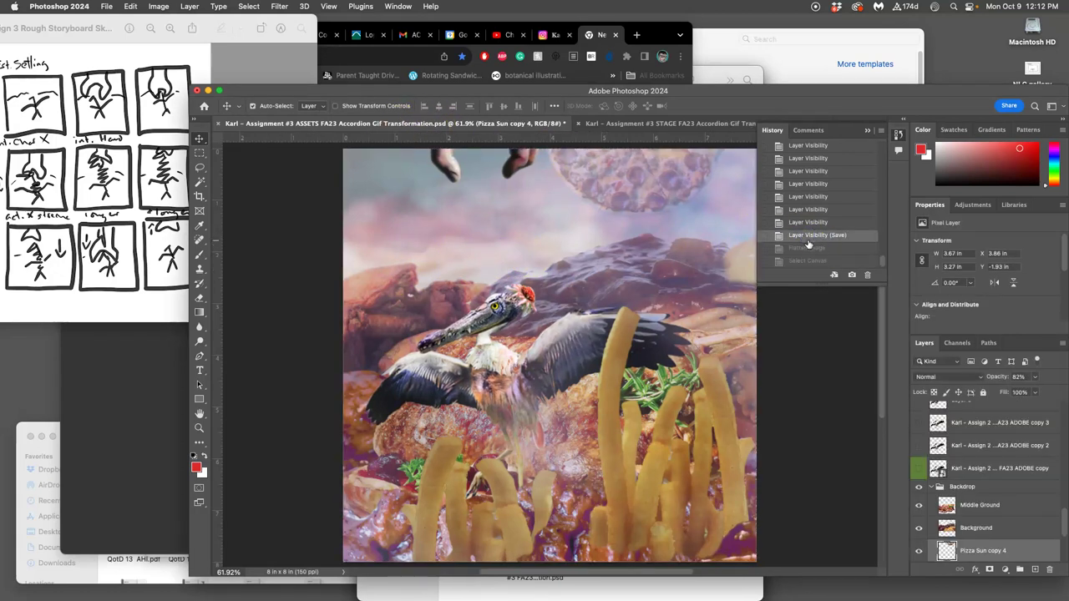
key("super+s")
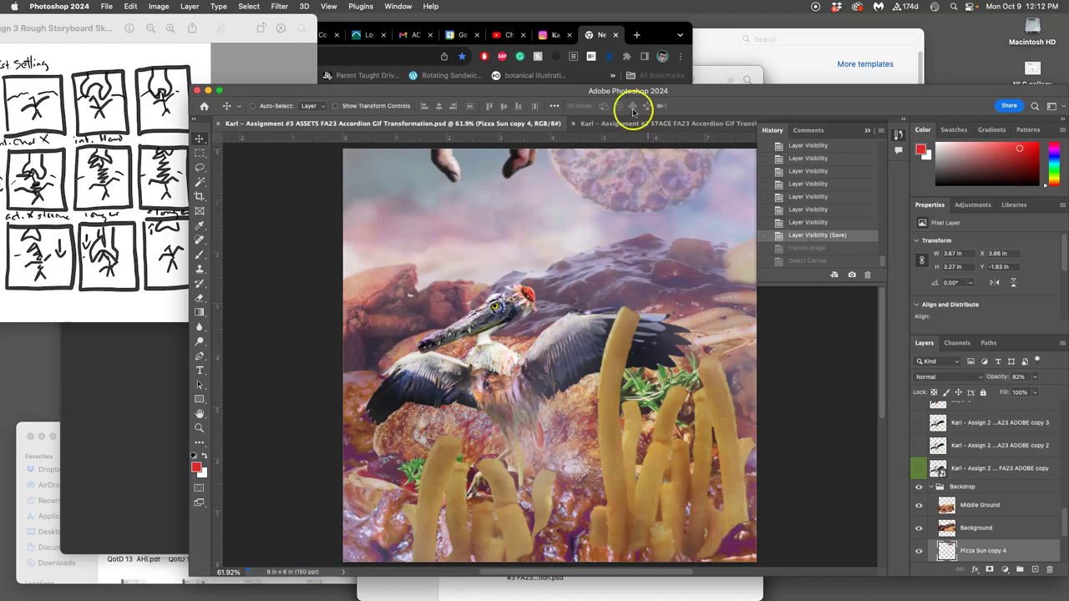
left_click(641, 122)
Show the Timeline panel and make one animation frame per STAGE layer
left_click(639, 142)
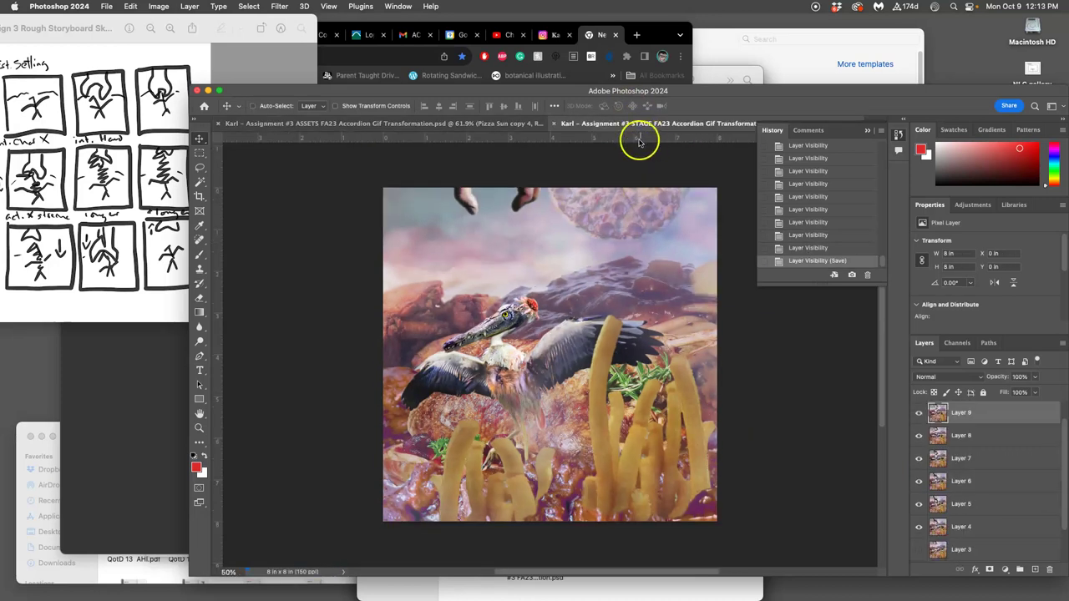
left_click(399, 7)
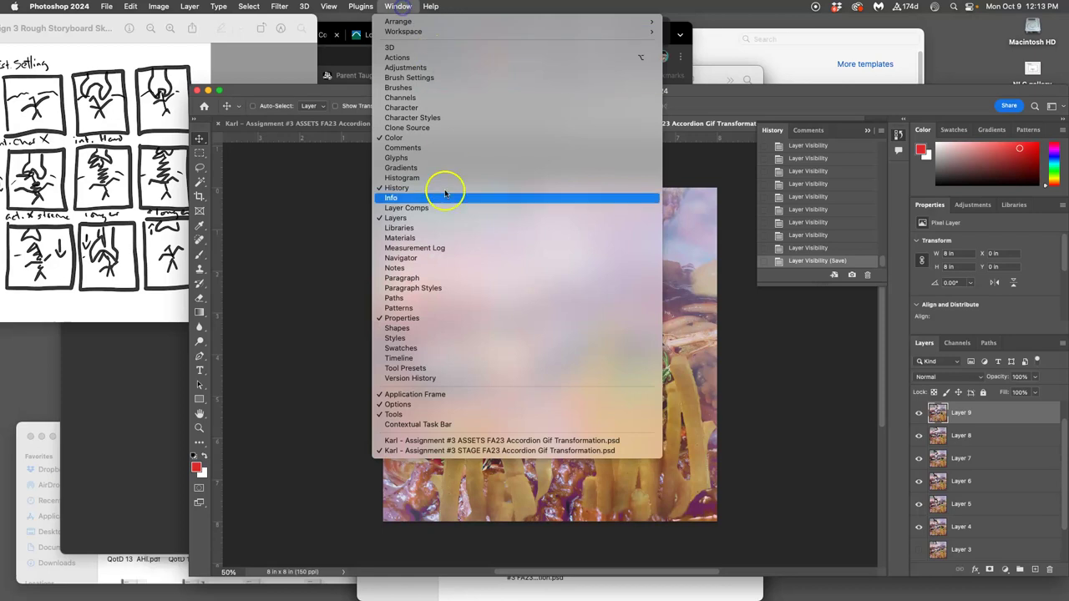
left_click(430, 358)
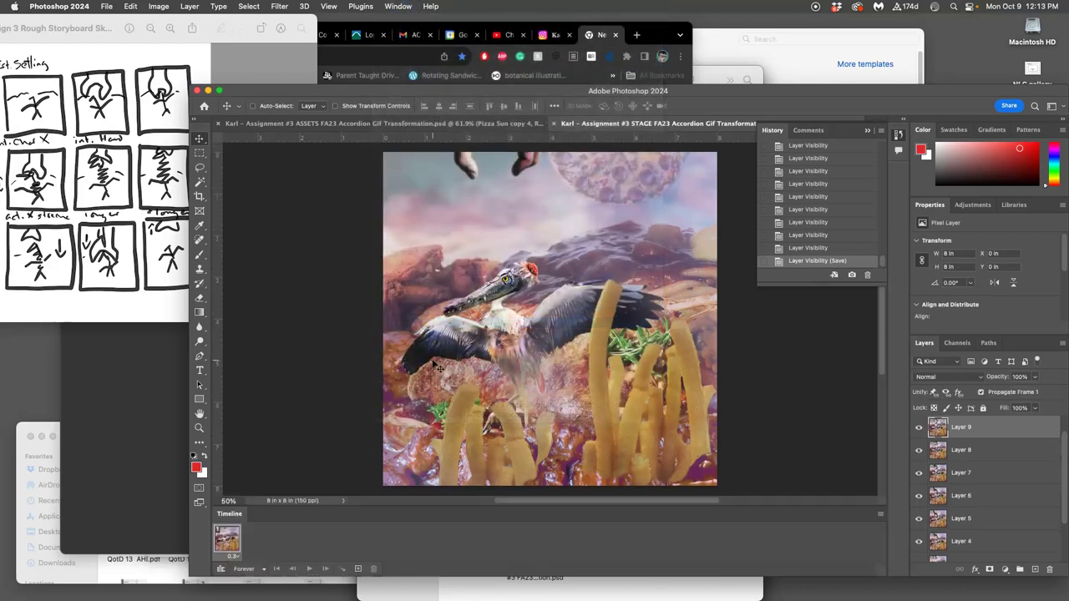
left_click(880, 513)
left_click(902, 485)
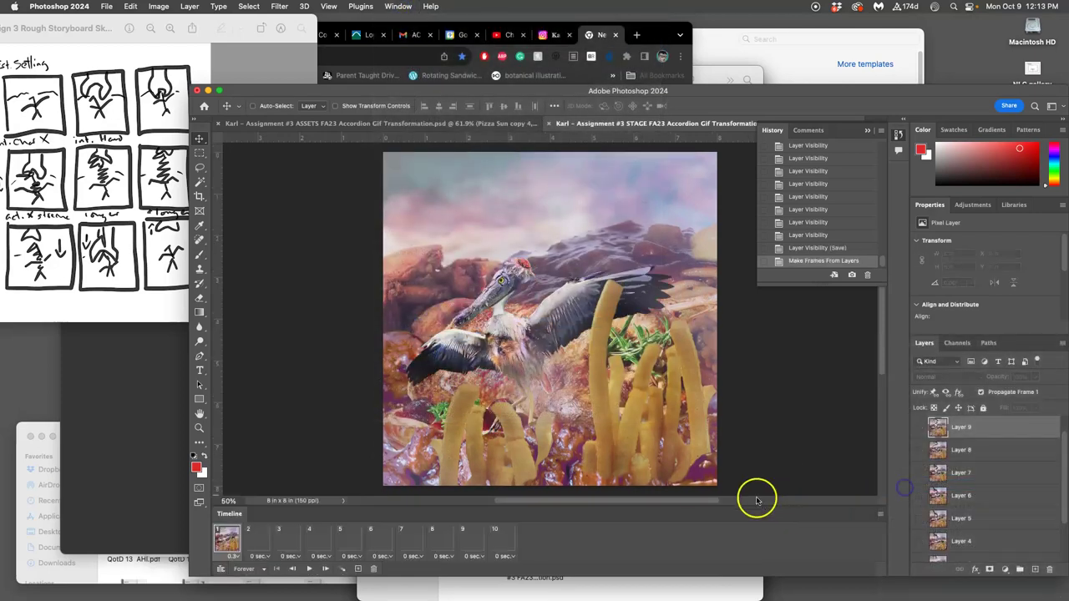
Give all ten frames a 0.3-second delay and play the animation back
left_click(493, 544, "shift")
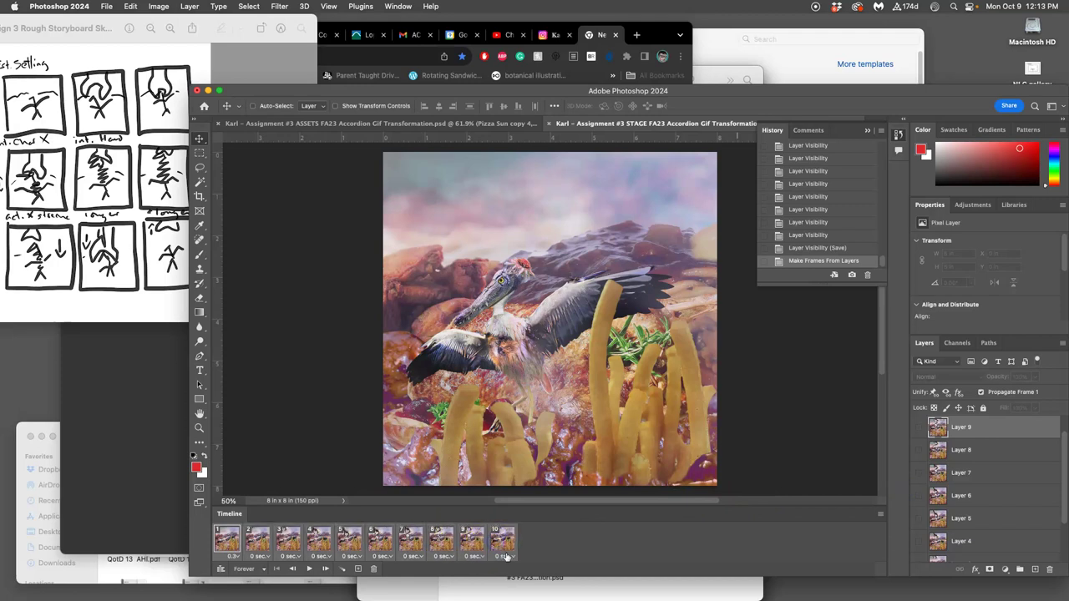
left_click(506, 558)
left_click(510, 541)
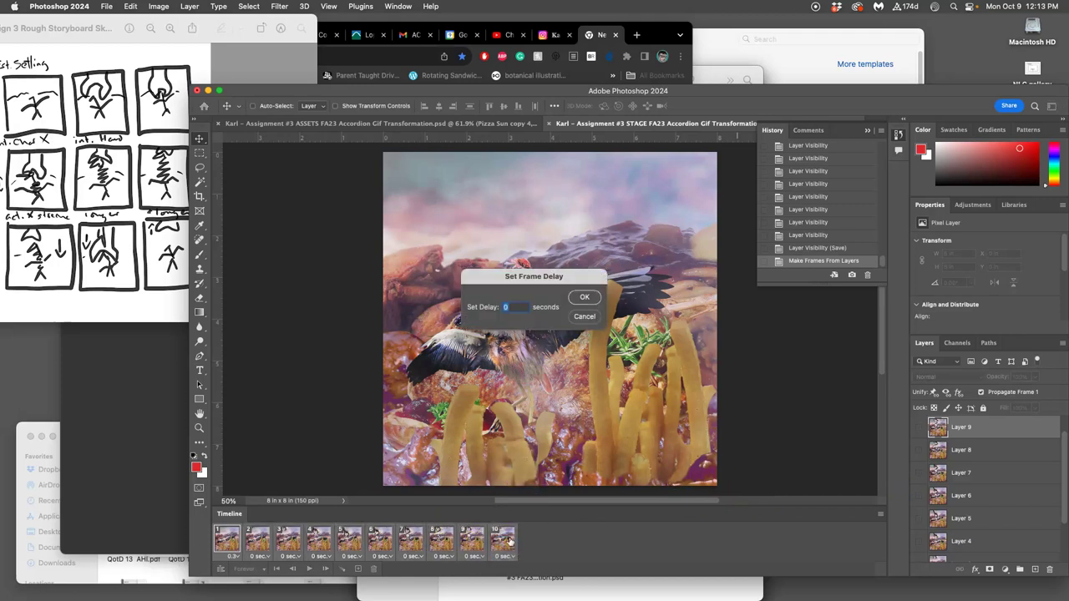
left_click(588, 298)
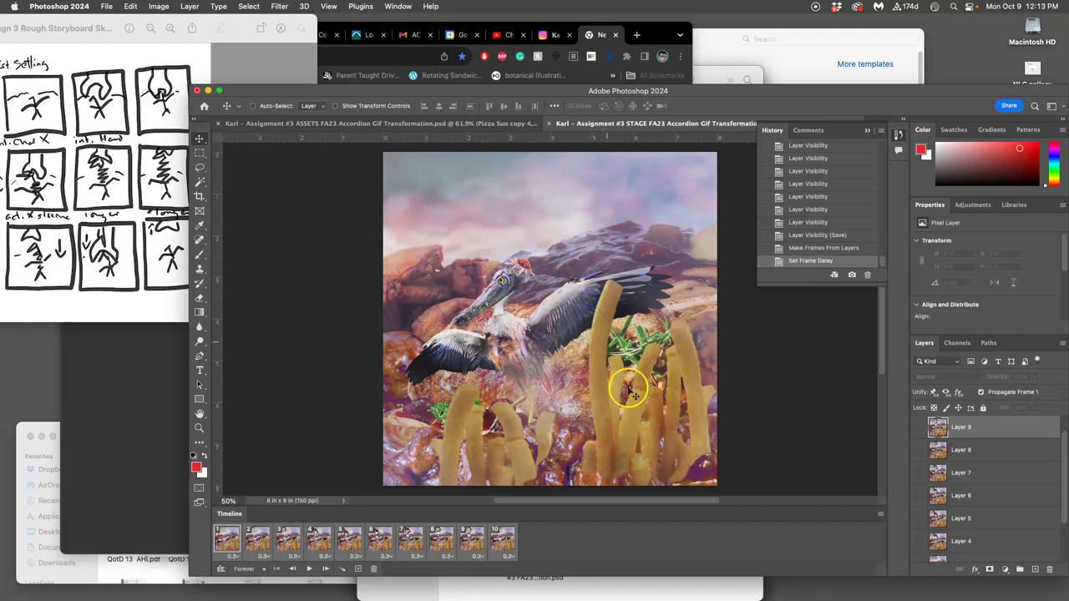
left_click(309, 568)
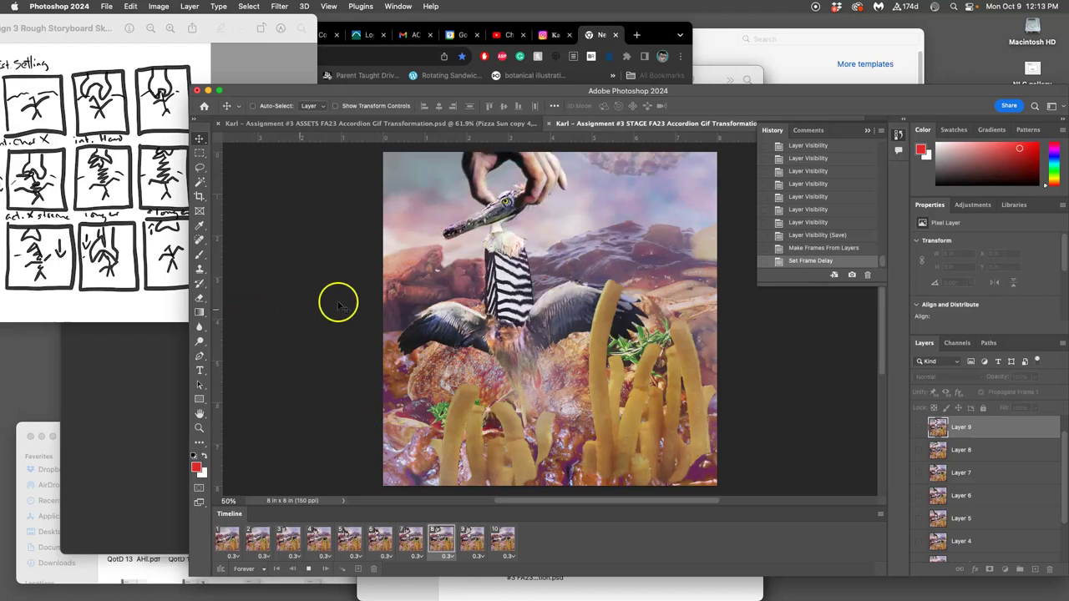
left_click(106, 6)
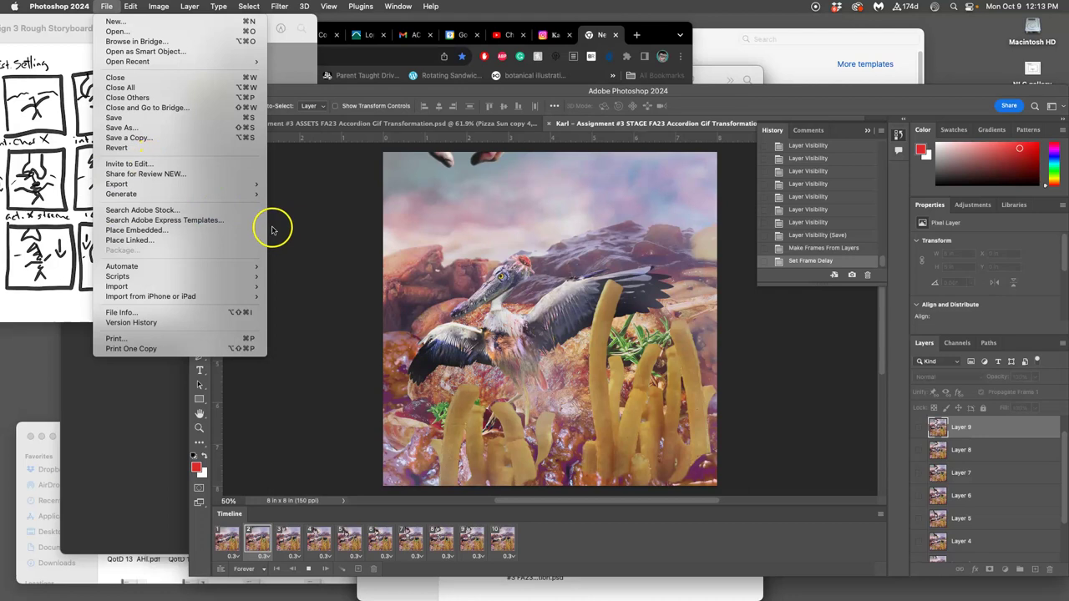
Save the animation via Save for Web (Legacy) as a GIF with Bicubic Smoother, Looping Forever, to the Desktop
mouse_move(226, 183)
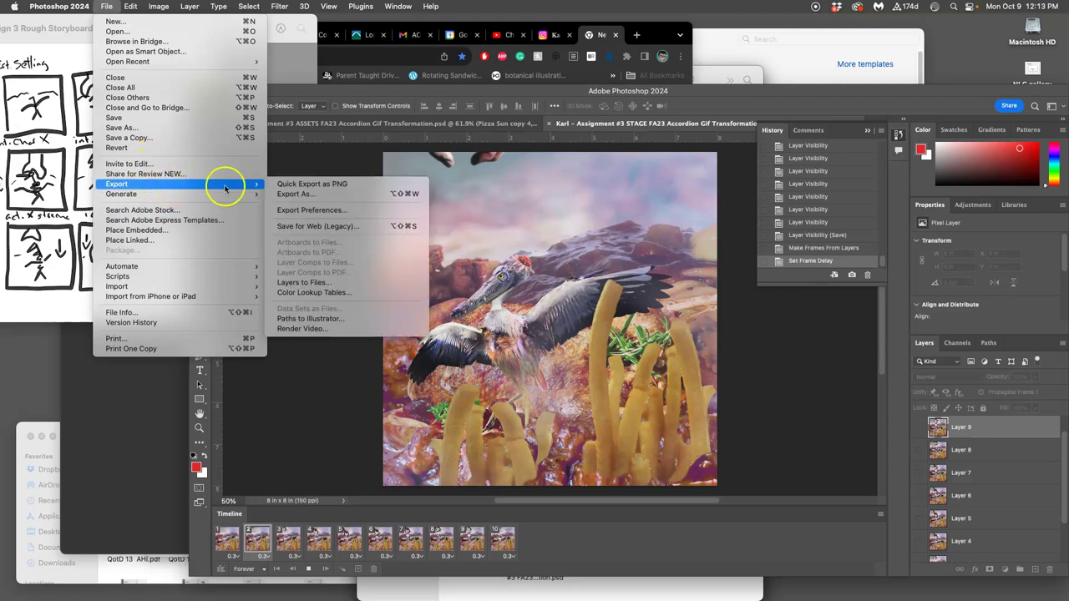
left_click(301, 227)
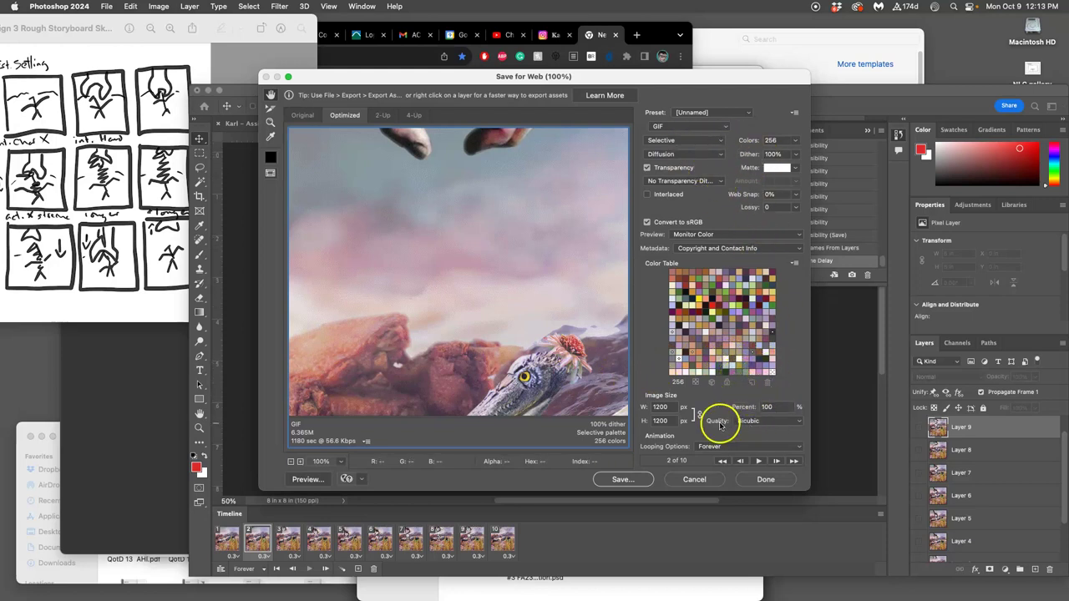
left_click(759, 420)
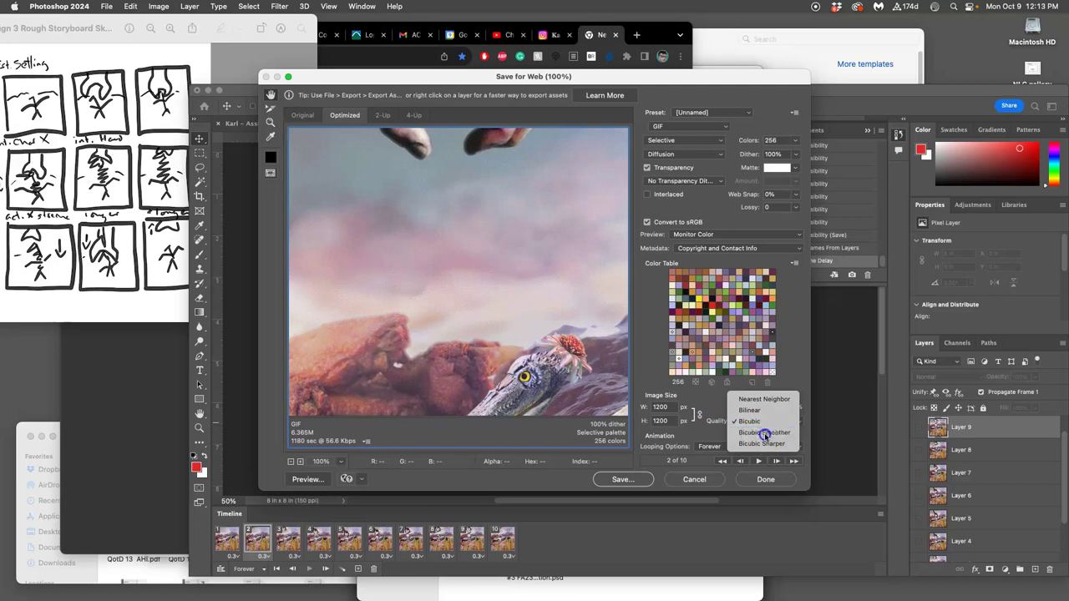
key("Escape")
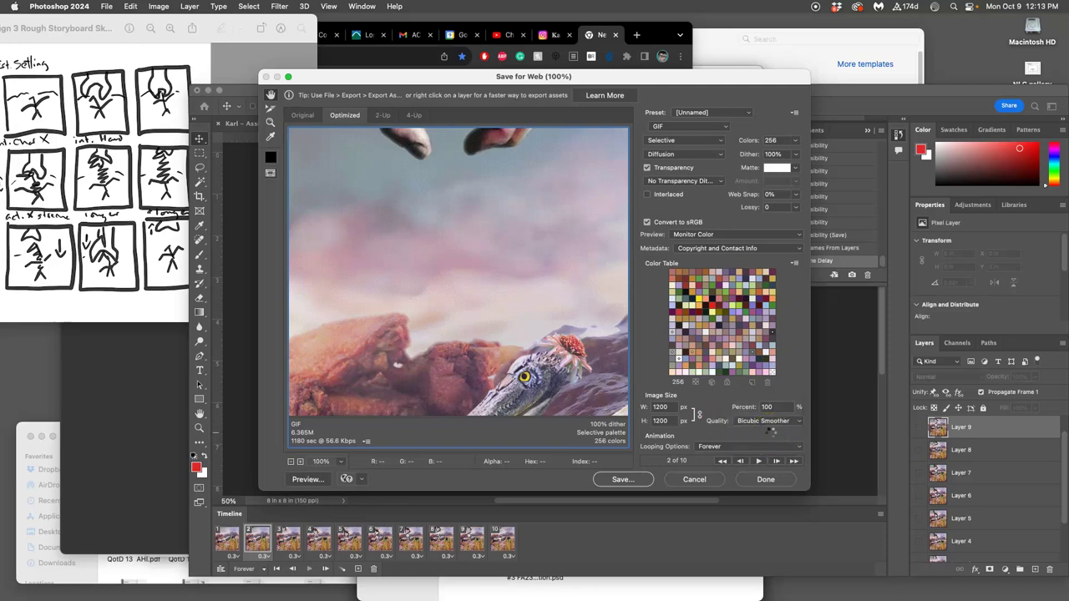
left_click(624, 479)
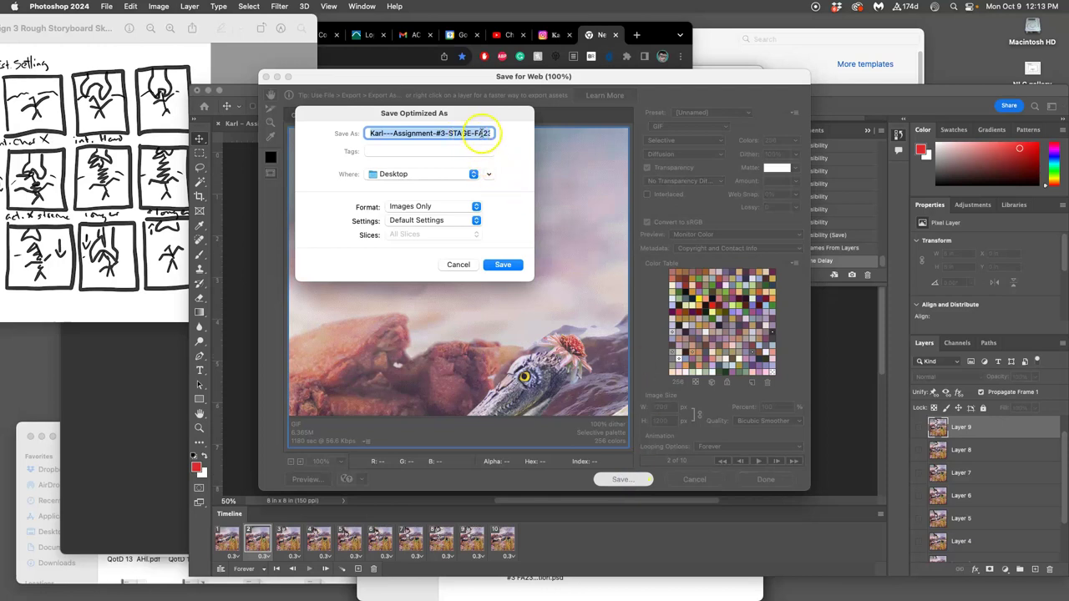
left_click_drag(485, 134, 523, 133)
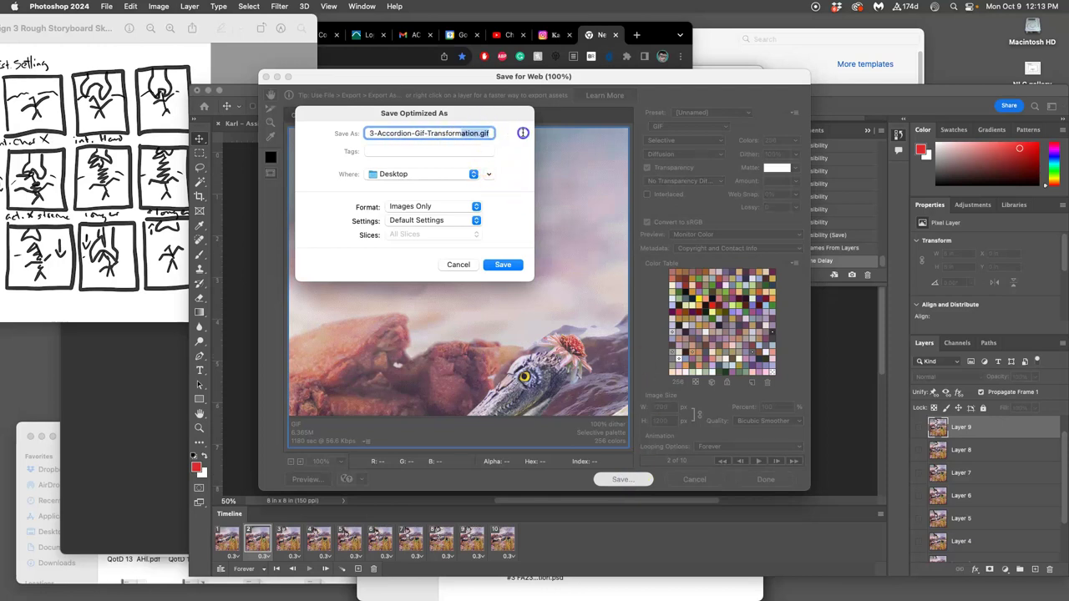
left_click(503, 264)
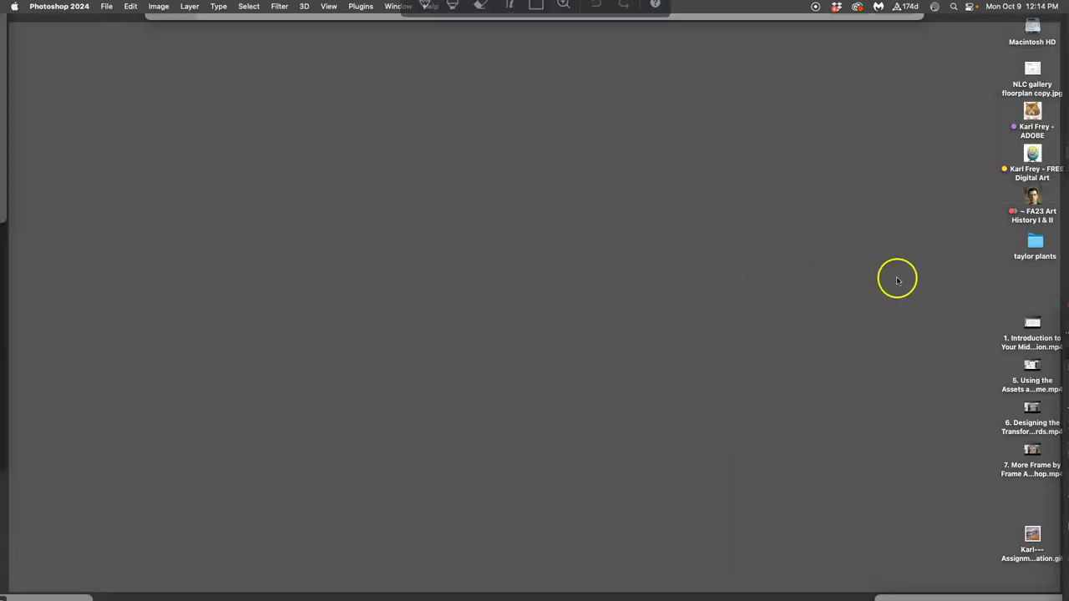
Open the Accordion Gif Transformation GIF from the Desktop with Safari
left_click(897, 281)
right_click(1034, 536)
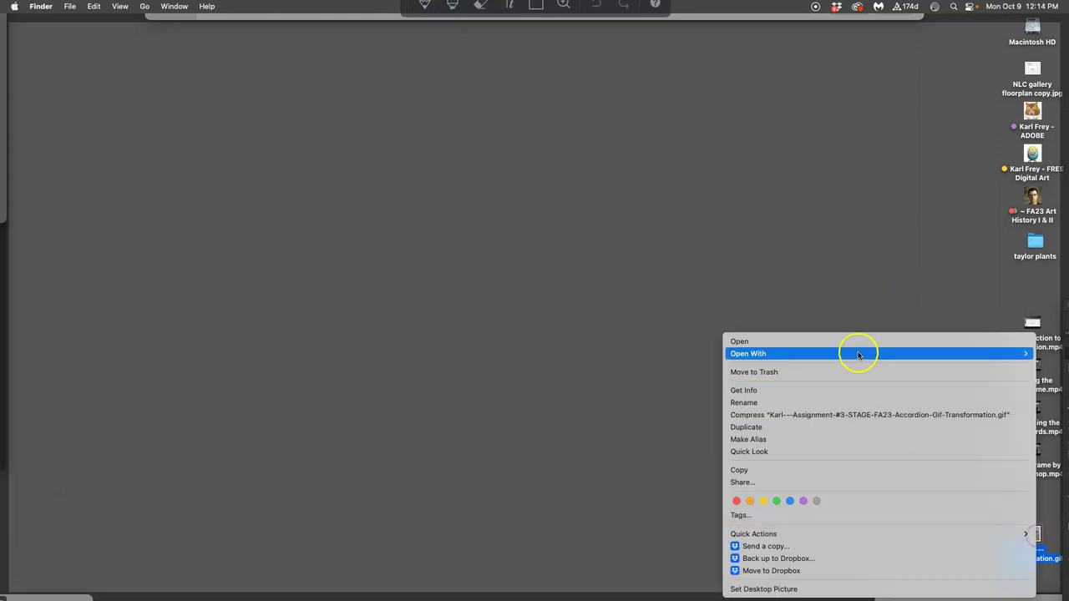
mouse_move(735, 354)
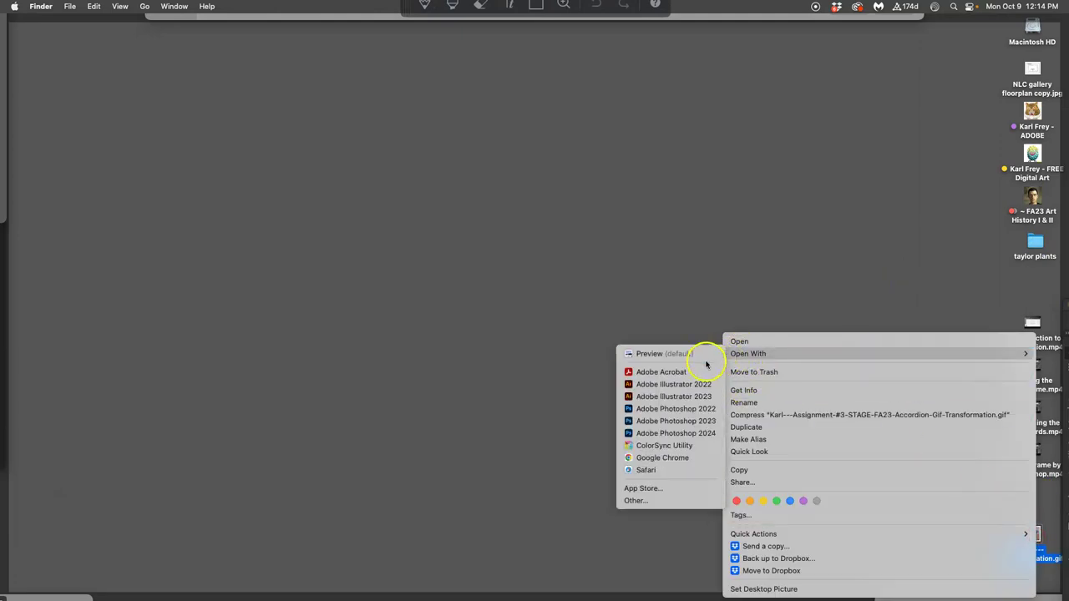
left_click(665, 466)
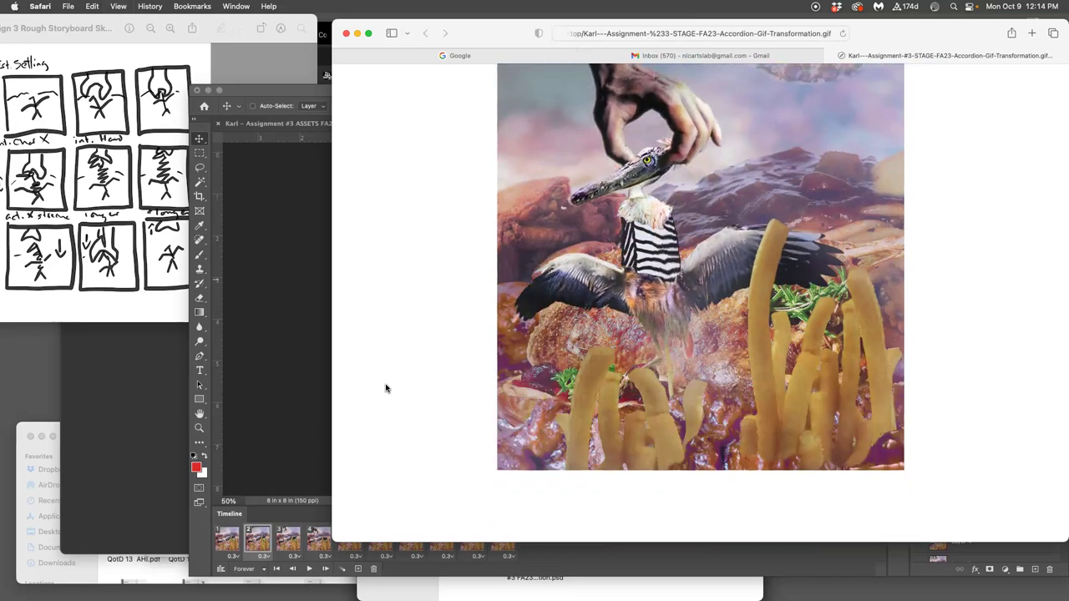
Watch the GIF loop in Safari, zoomed out to fit, then close its tab
left_click(431, 408)
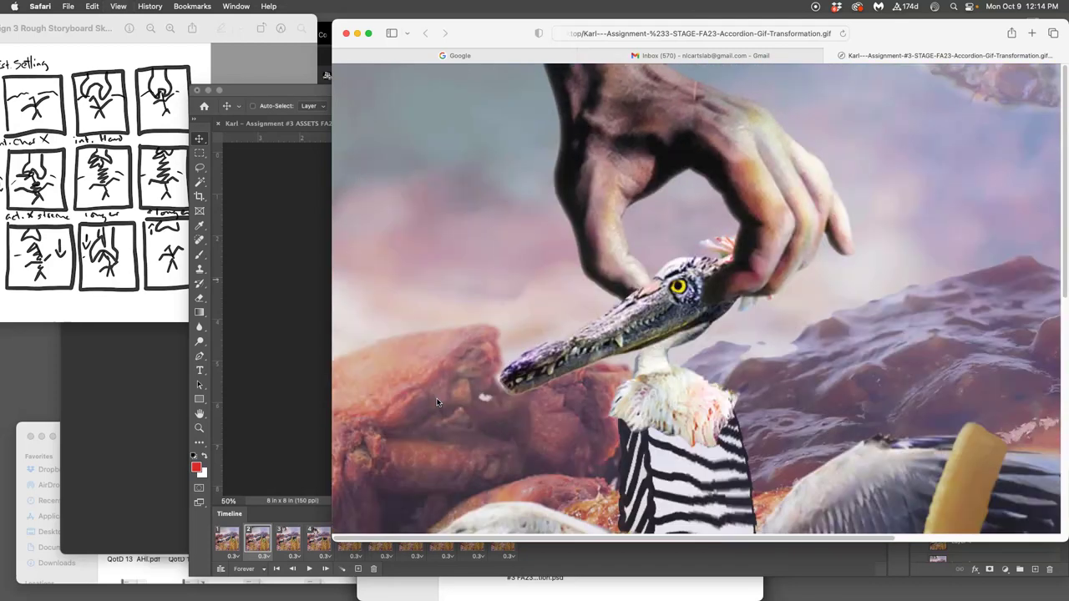
key("super+minus")
key("super+minus")
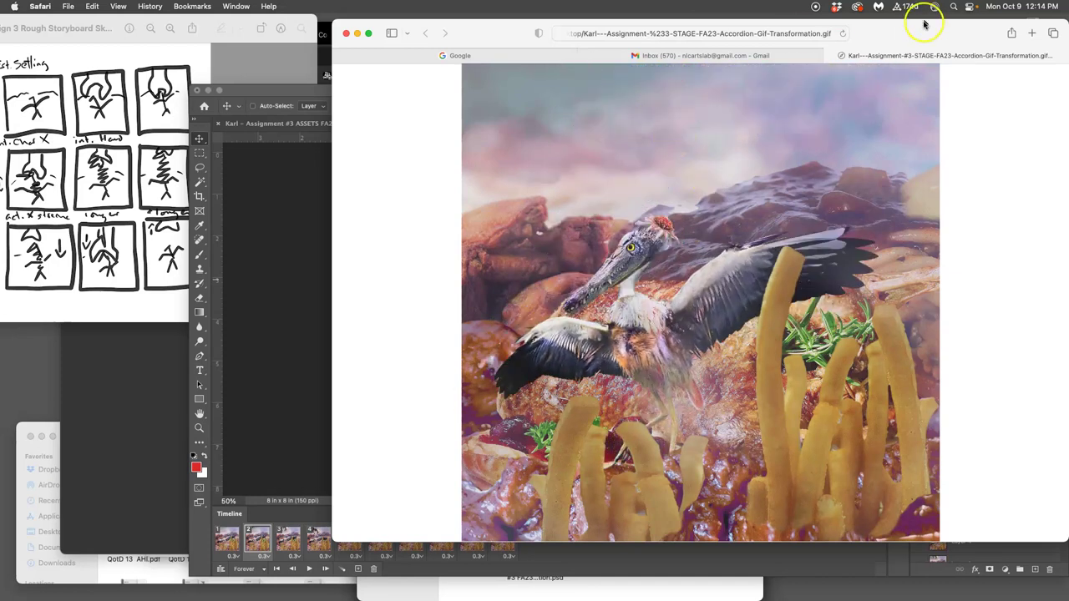
left_click_drag(915, 26, 909, 47)
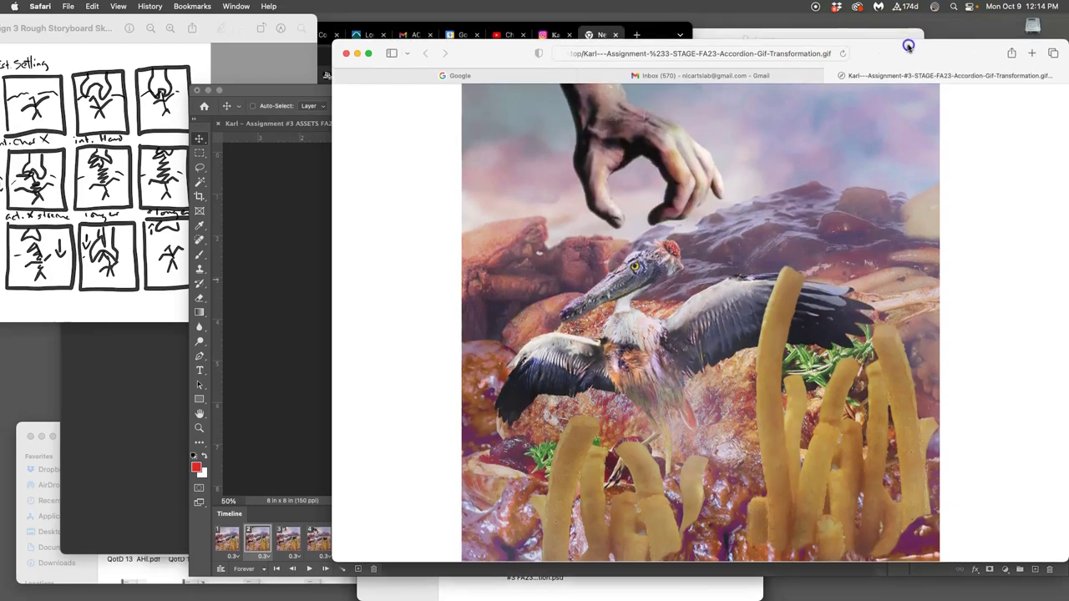
left_click(829, 76)
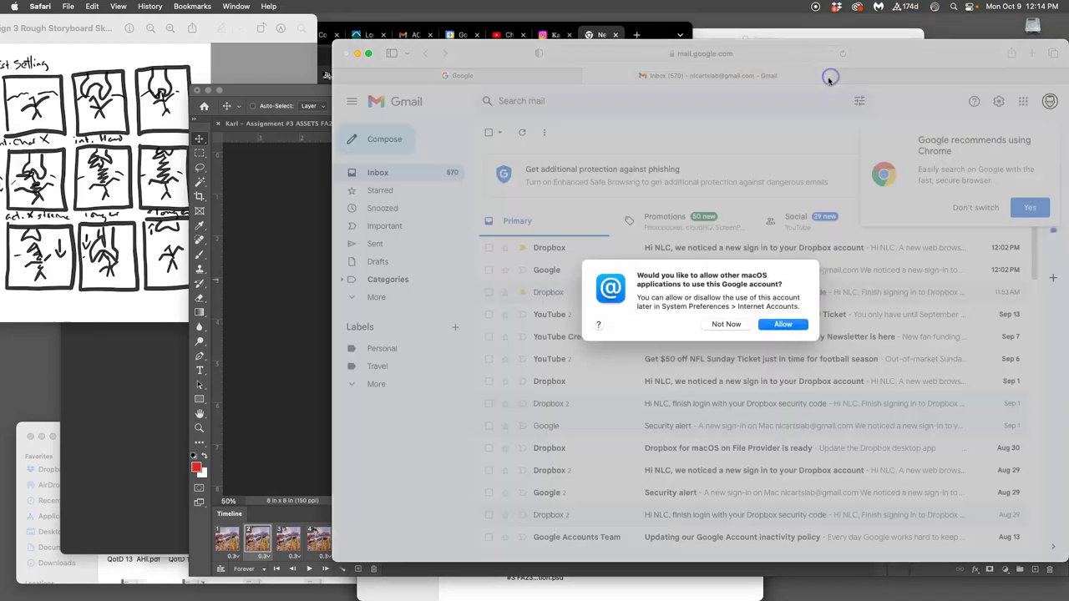